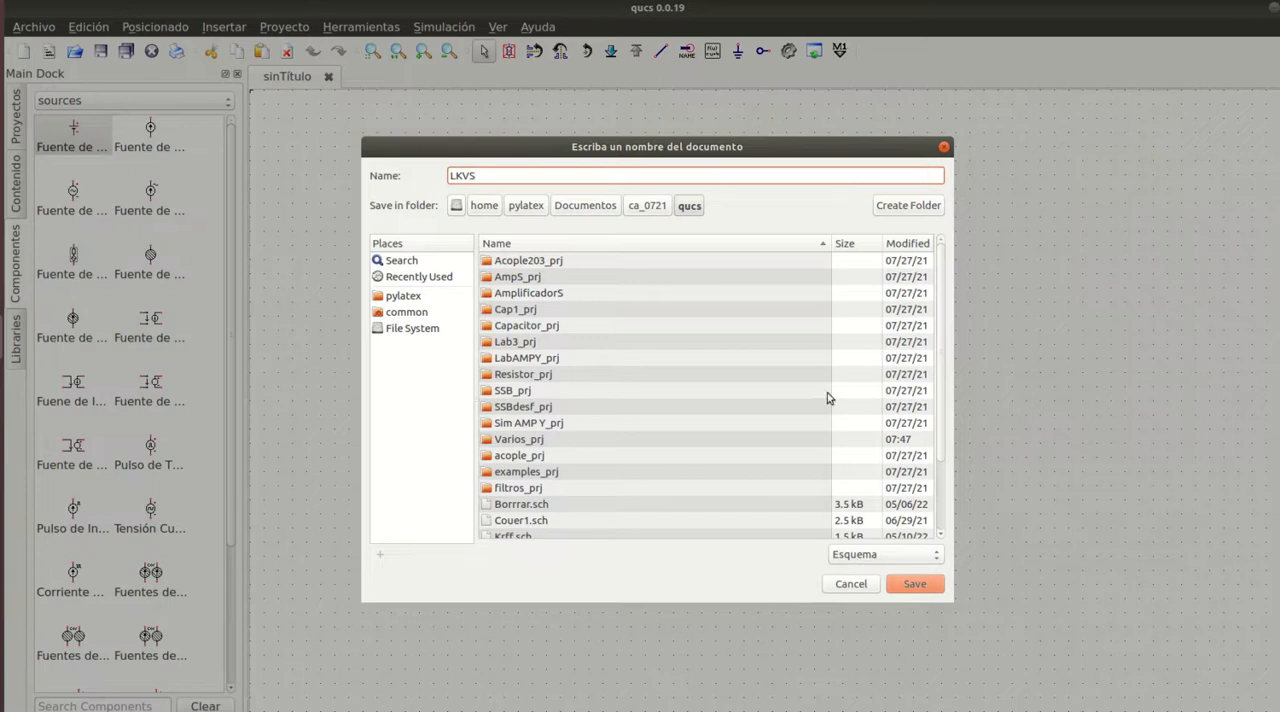
# - Save the schematic in the qucs folder under the name LKVS
pyautogui.click(927, 587)
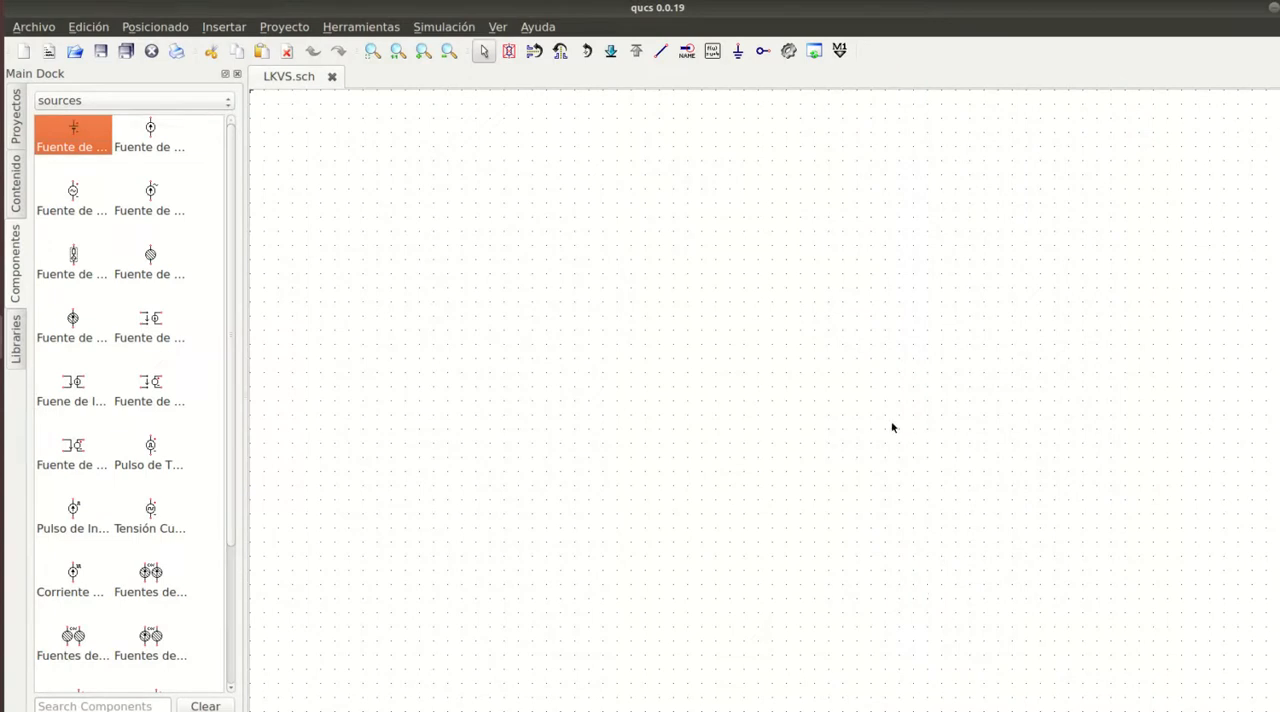
# - Place two horizontal zigzag resistors side by side, plus a vertical one between and slightly below them
pyautogui.click(181, 101)
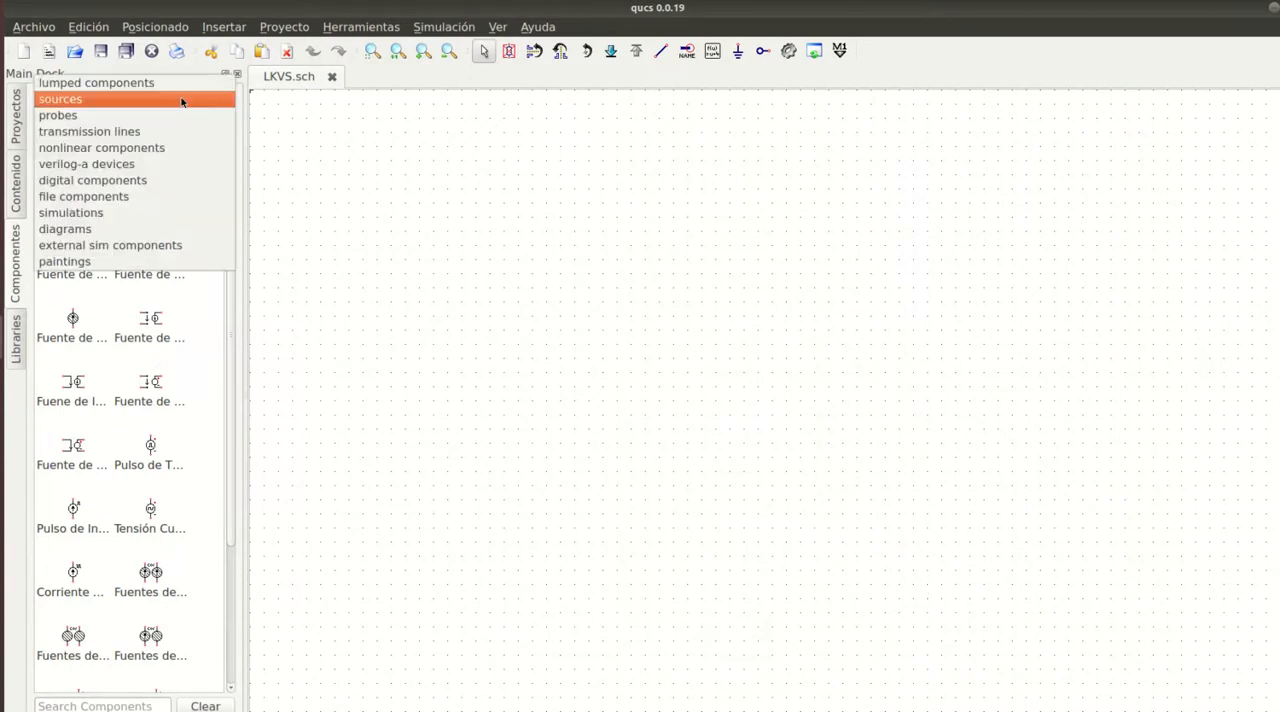
pyautogui.click(159, 82)
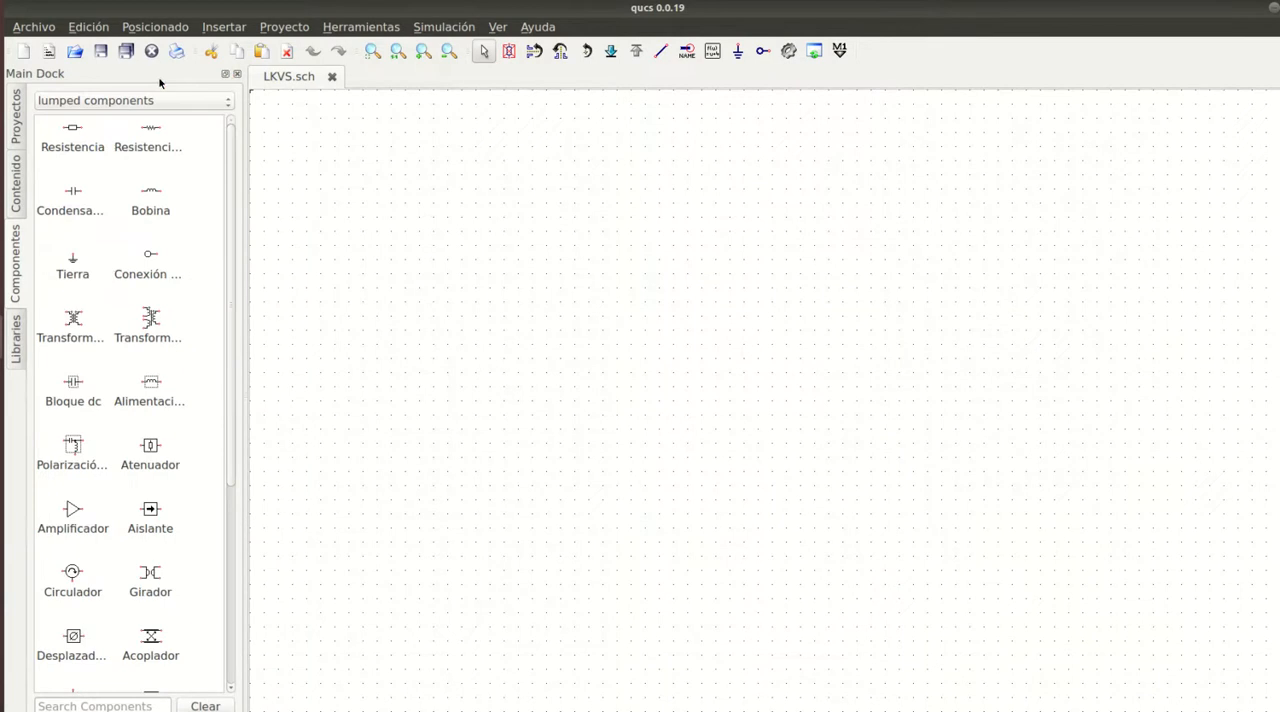
pyautogui.click(151, 134)
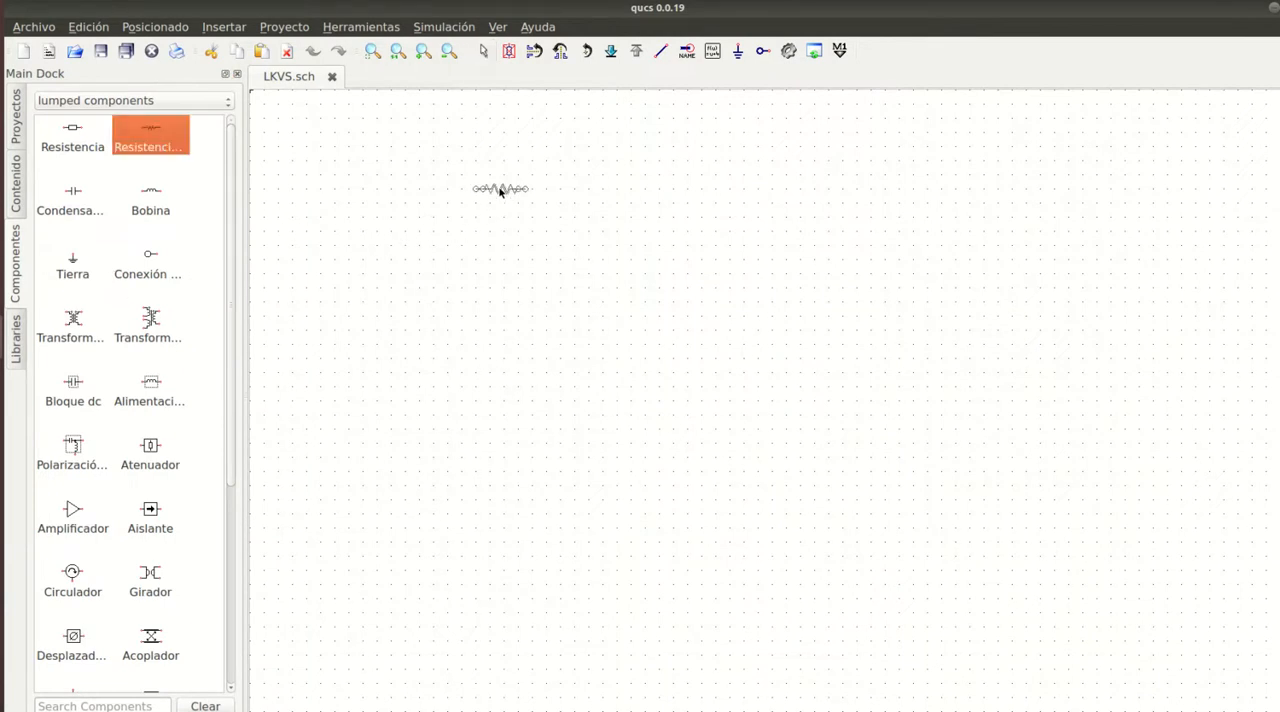
pyautogui.click(500, 190)
pyautogui.click(708, 190)
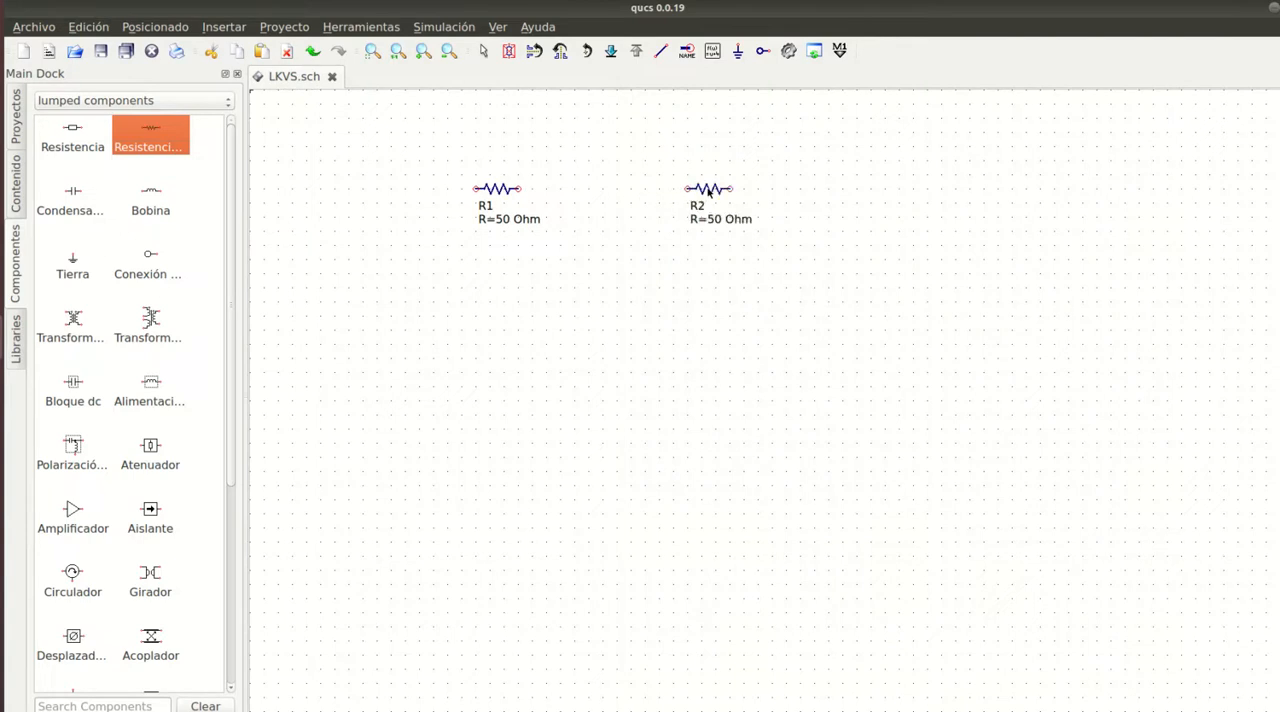
pyautogui.rightClick(771, 267)
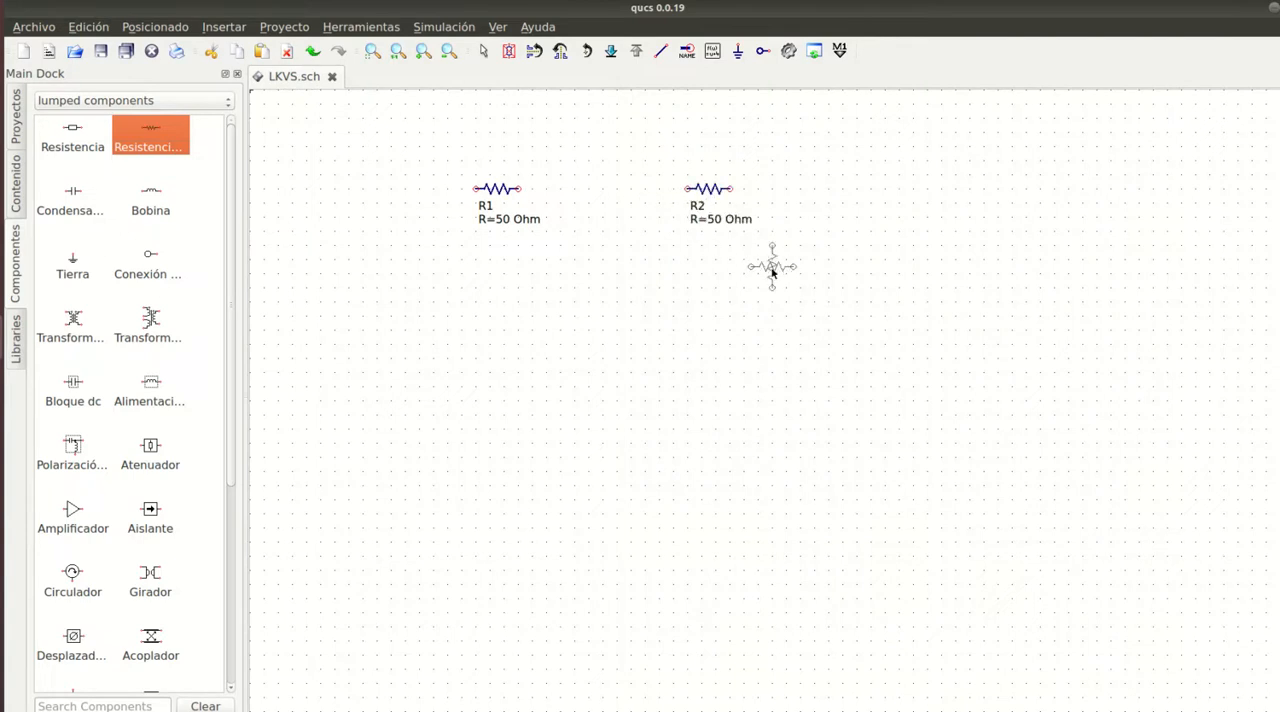
pyautogui.click(596, 248)
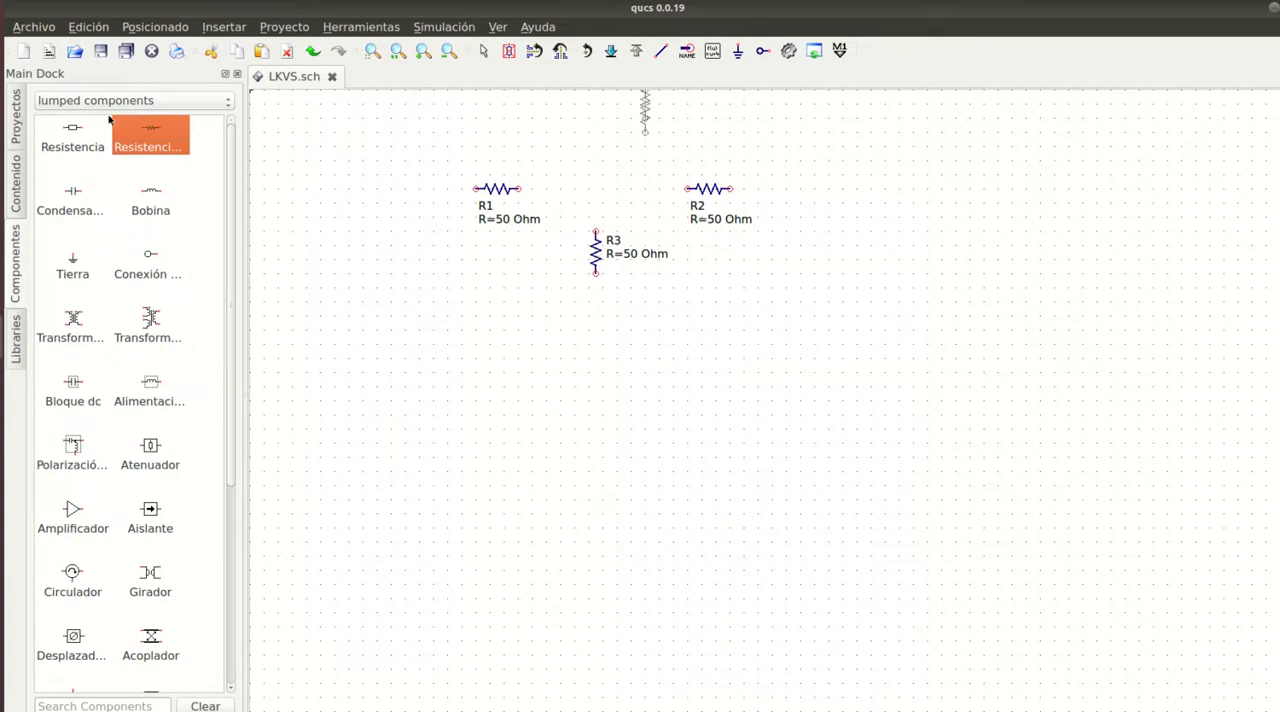
# - Place two vertical DC voltage sources, one on each outer side of the three resistors
pyautogui.click(140, 102)
pyautogui.click(141, 100)
pyautogui.click(141, 101)
pyautogui.click(91, 120)
pyautogui.click(80, 135)
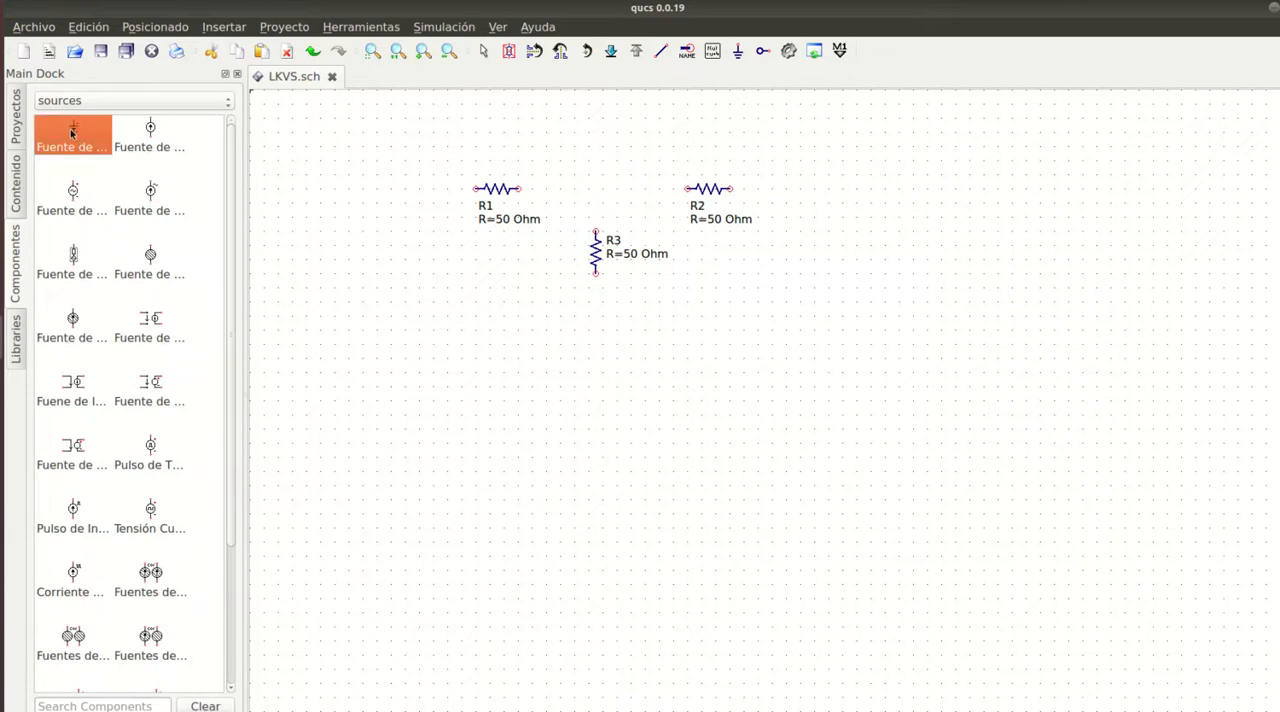
pyautogui.click(377, 245)
pyautogui.click(843, 255)
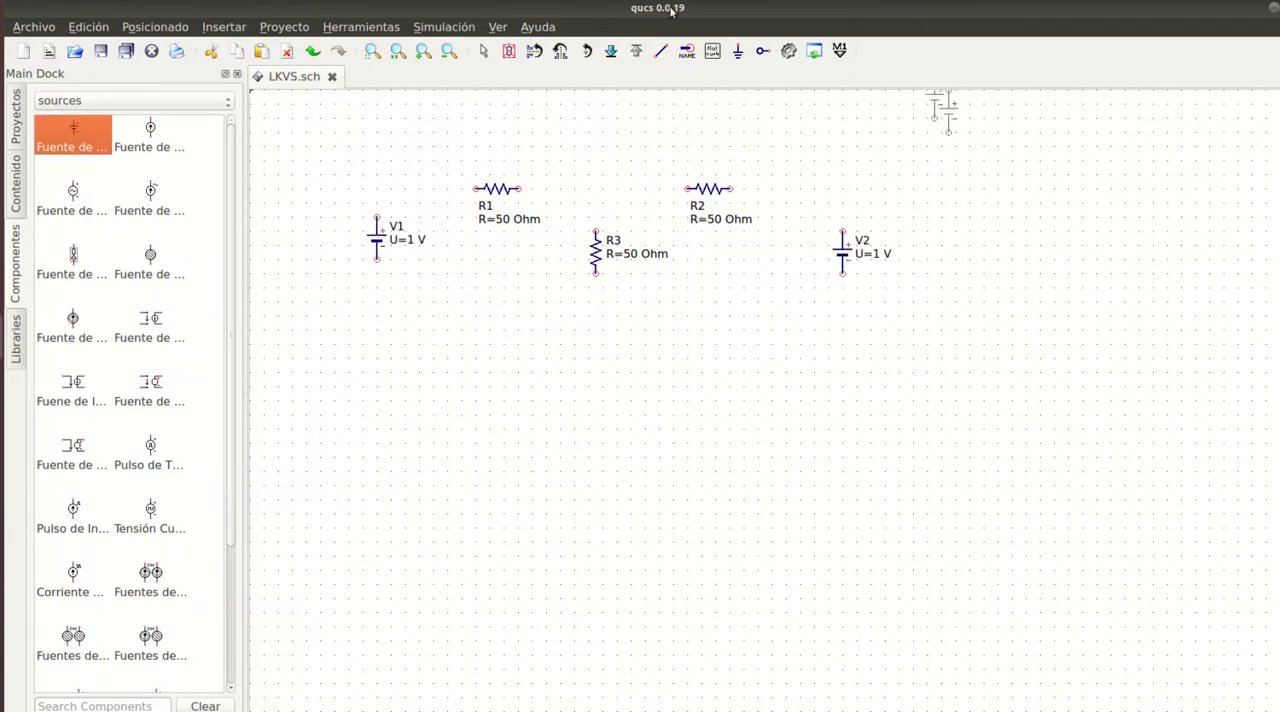
# - Wire the top rail from V1's positive terminal through both horizontal resistors to V2's positive terminal
pyautogui.click(663, 53)
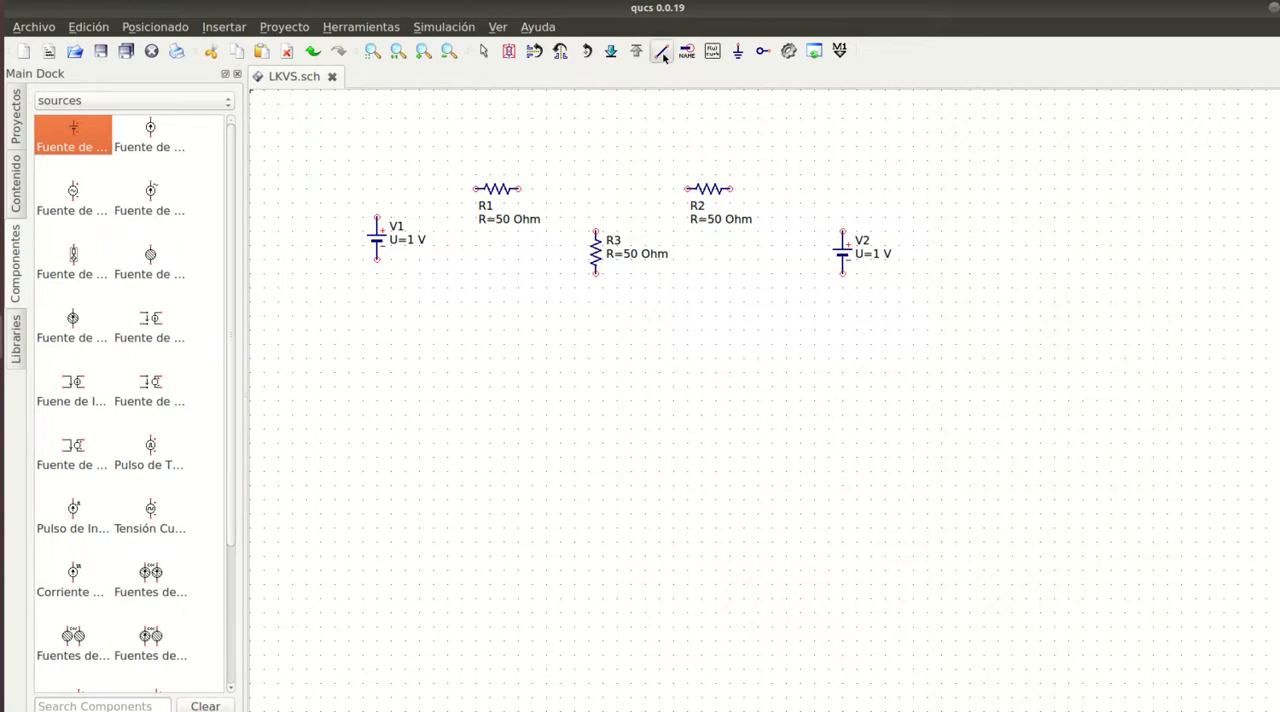
pyautogui.click(378, 218)
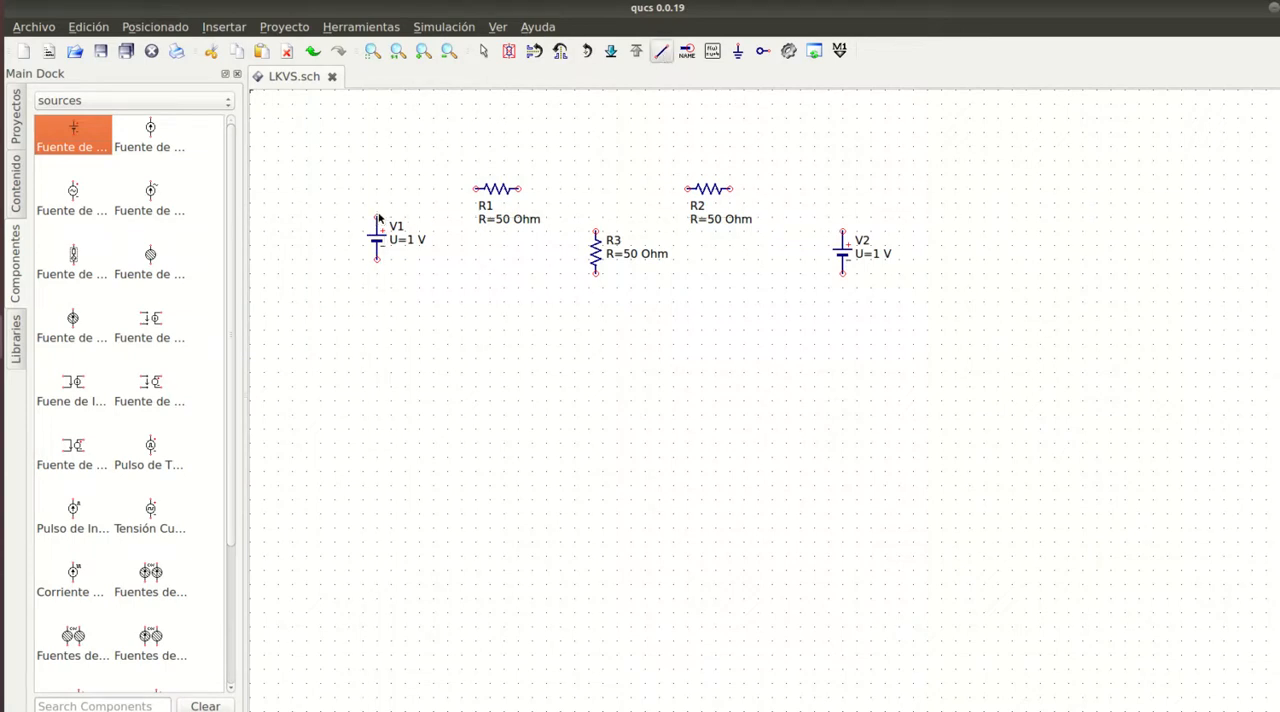
pyautogui.click(477, 189)
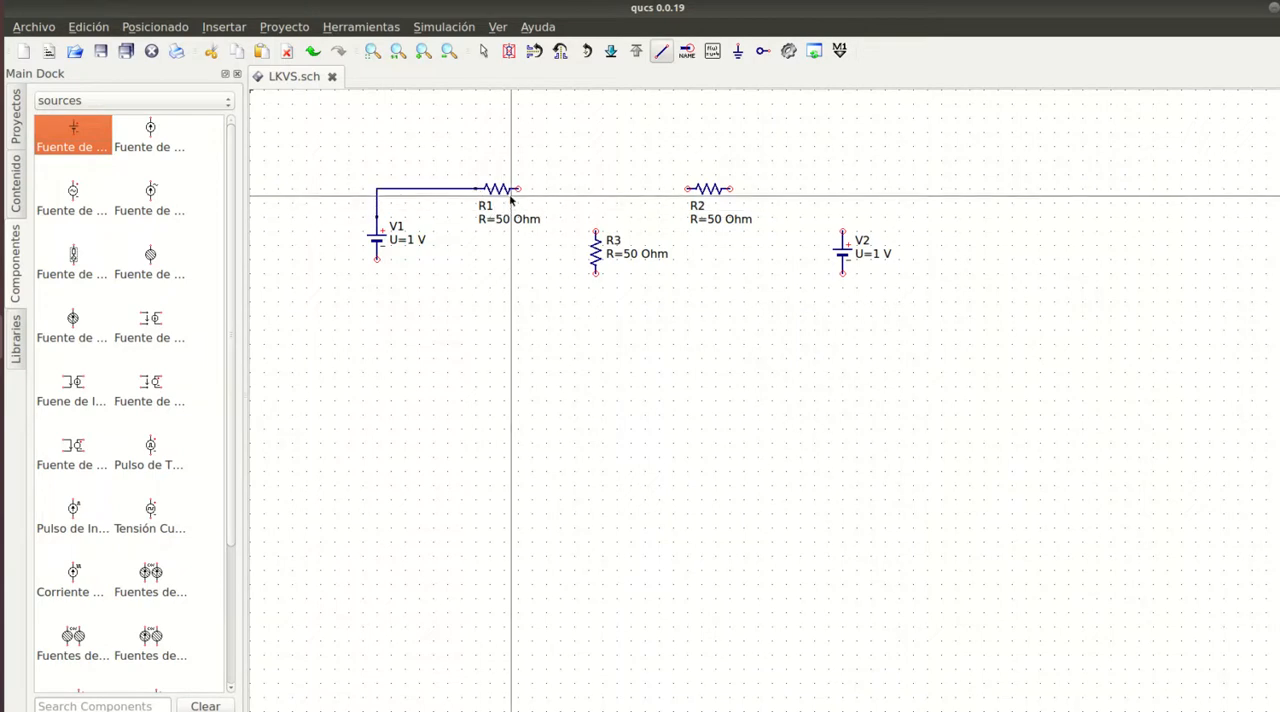
pyautogui.click(519, 189)
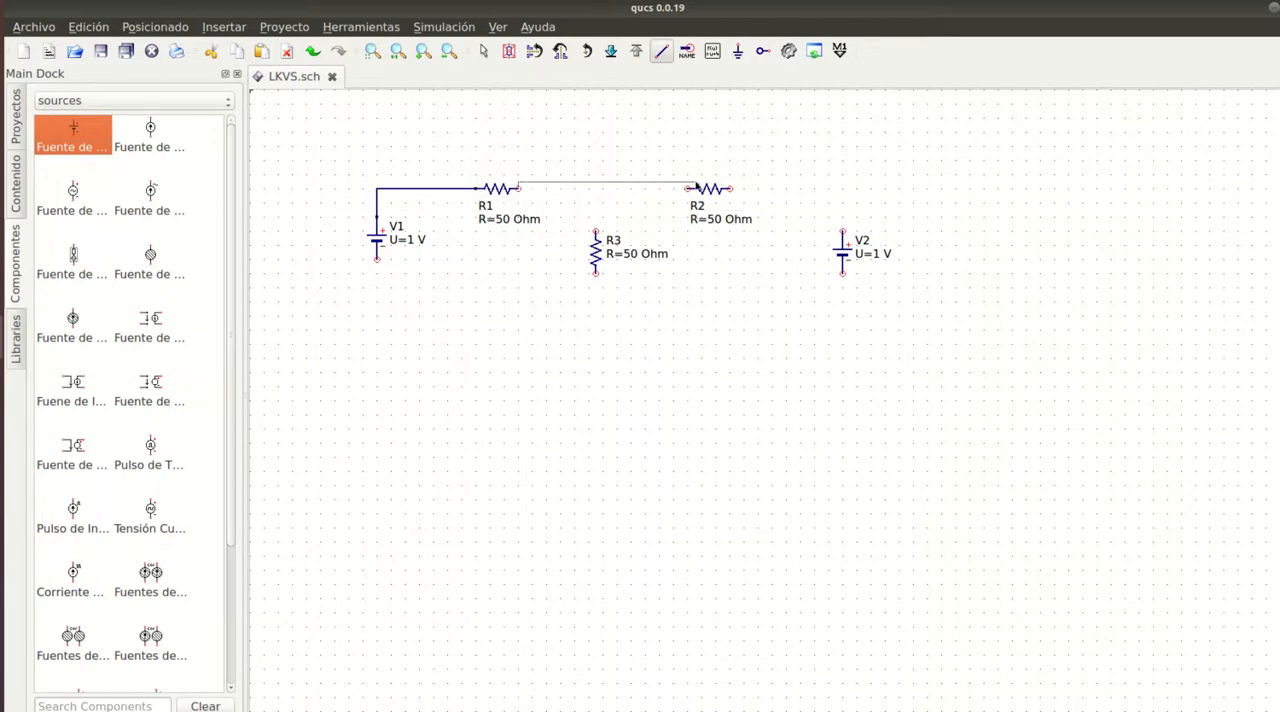
pyautogui.click(685, 189)
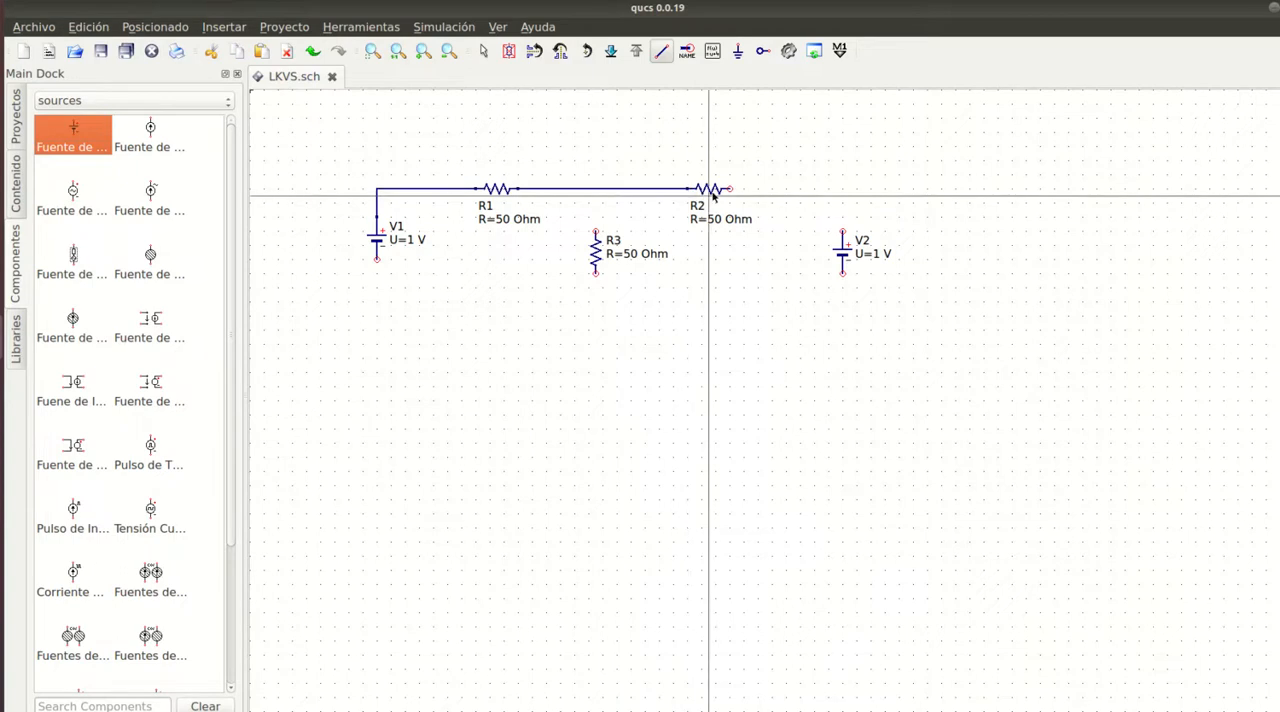
pyautogui.click(731, 189)
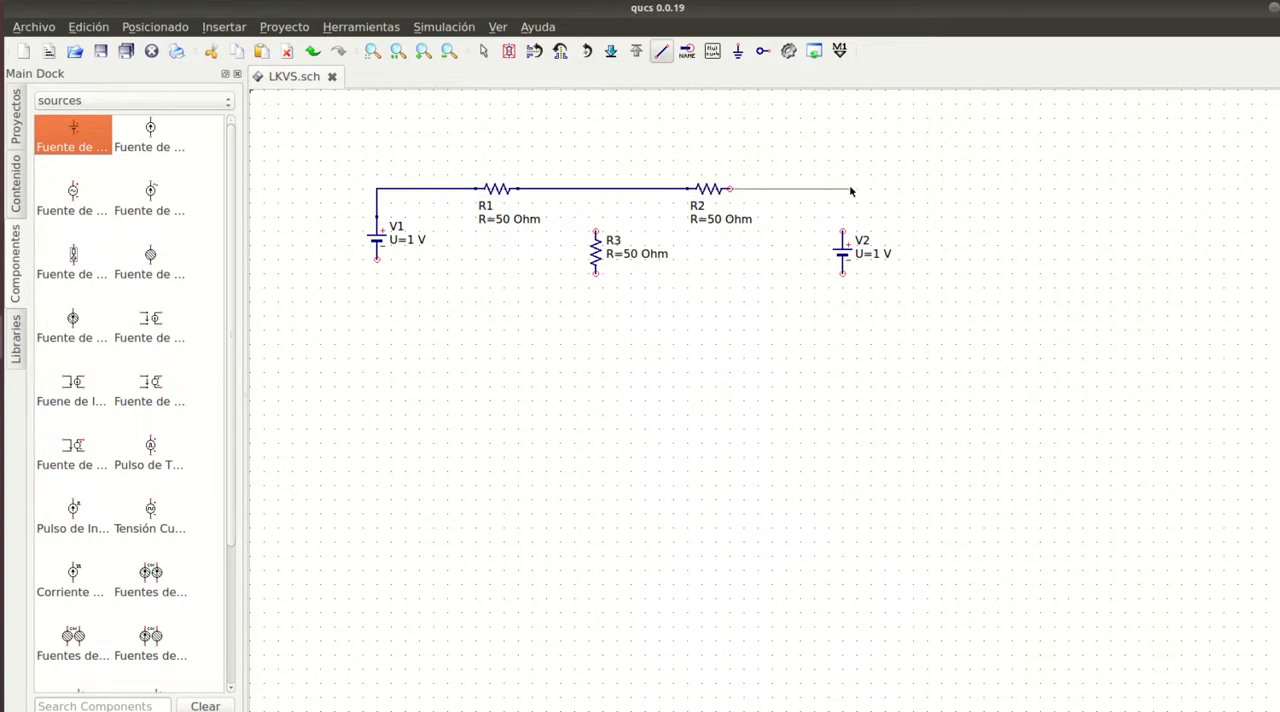
pyautogui.click(843, 189)
pyautogui.click(843, 232)
pyautogui.press('Escape')
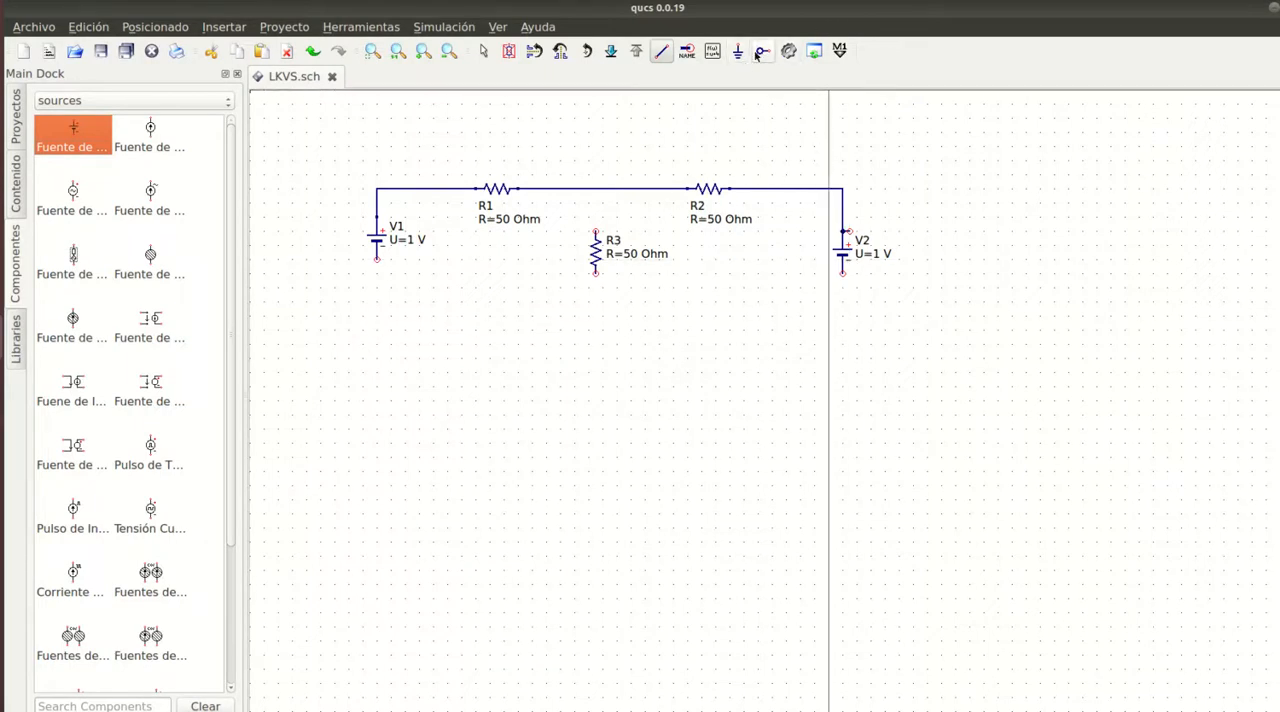
# - Wire the bottom rail between the negative terminals of V1 and V2
pyautogui.click(660, 52)
pyautogui.click(664, 54)
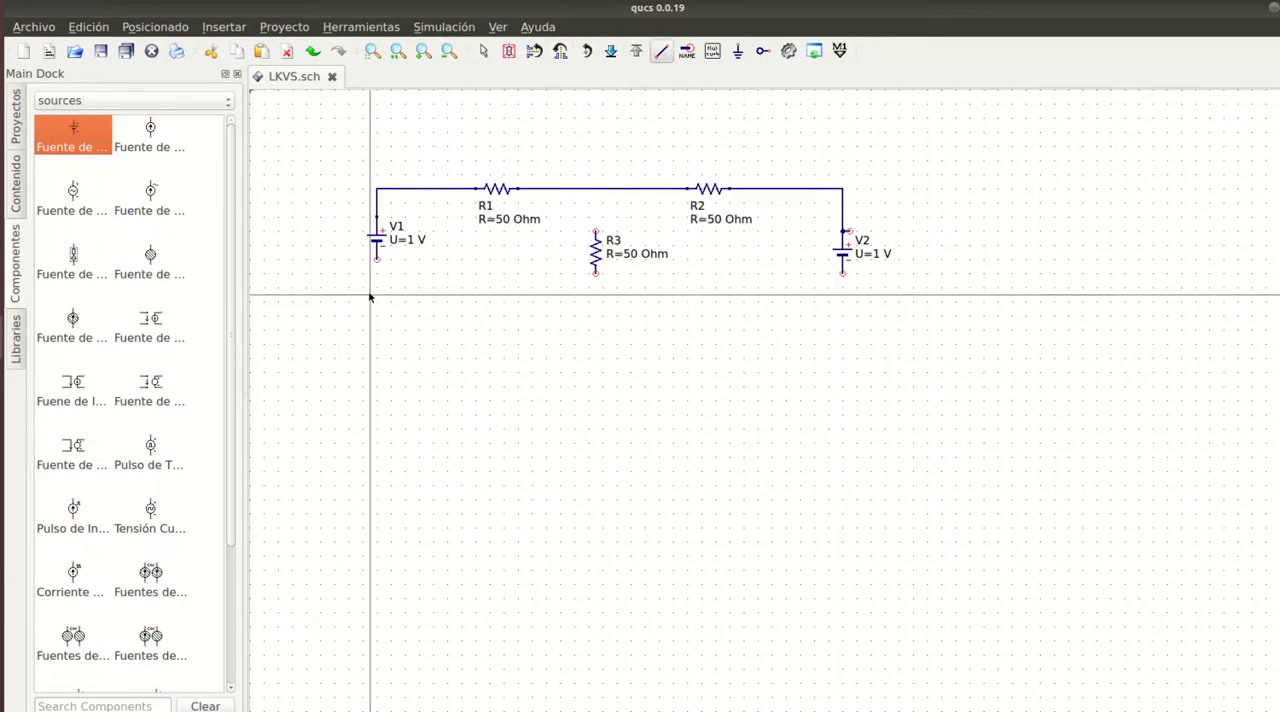
pyautogui.click(377, 260)
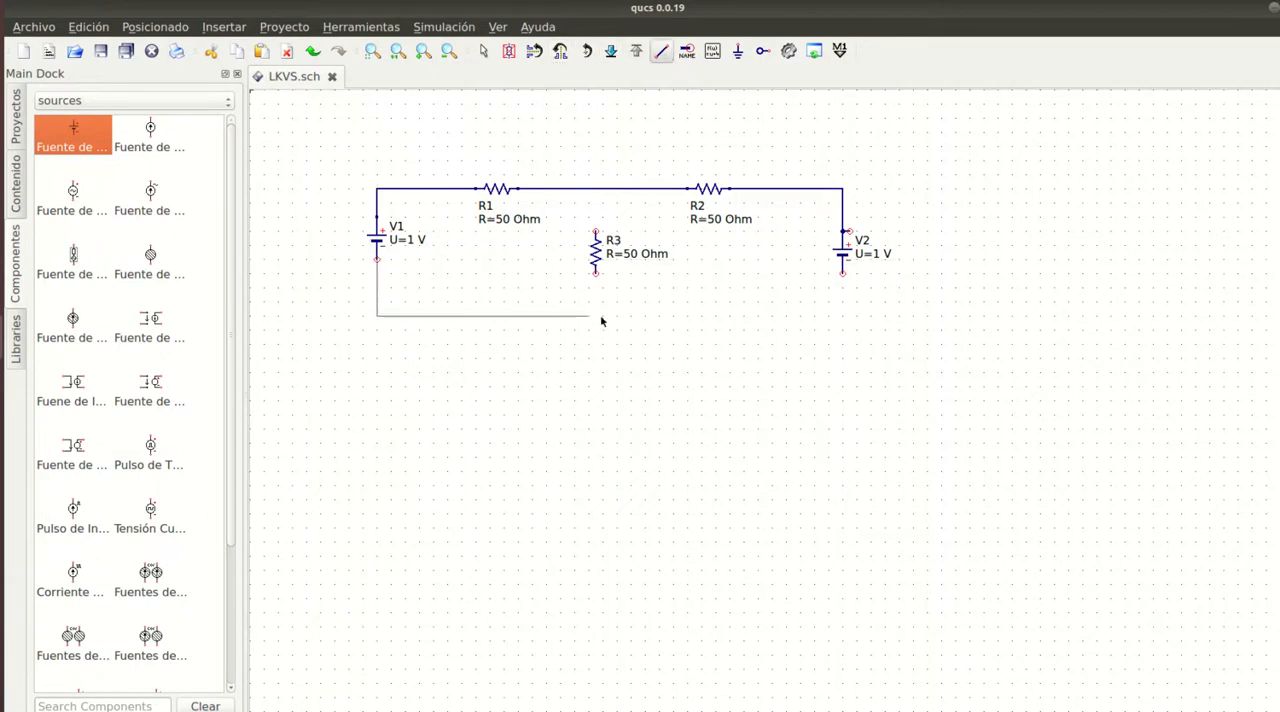
pyautogui.click(843, 293)
pyautogui.click(845, 279)
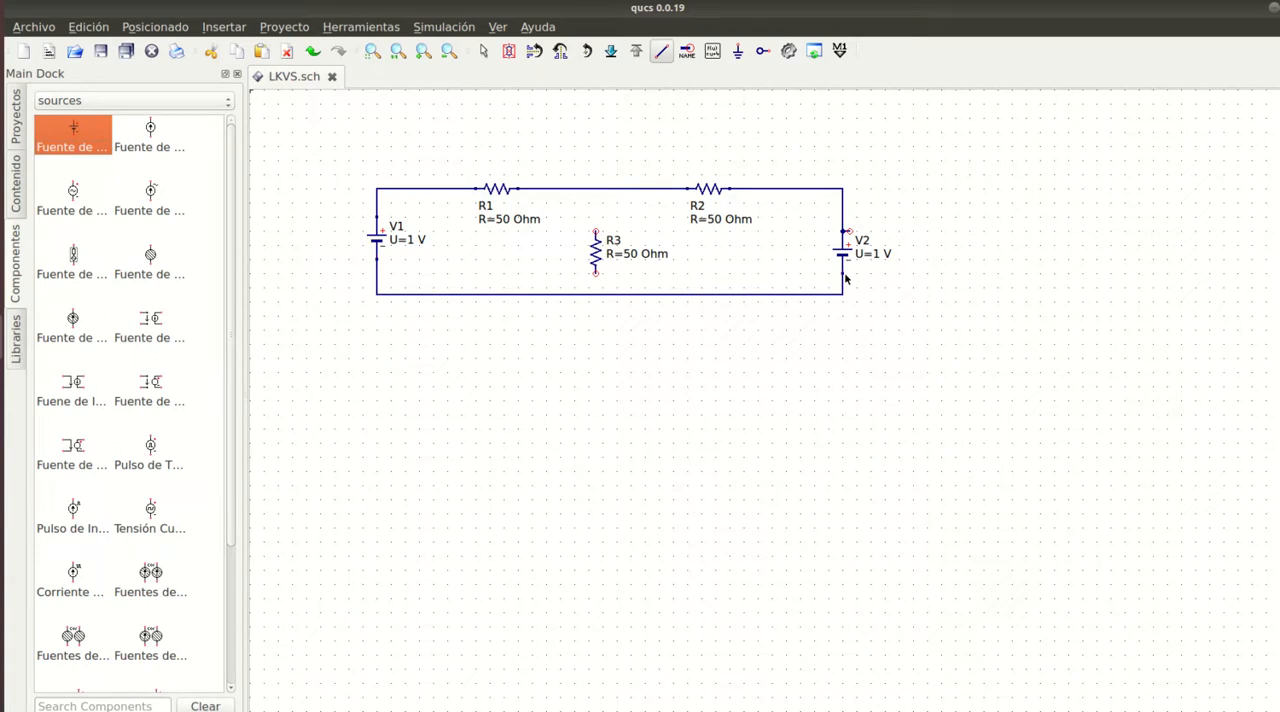
# - Wire the vertical resistor to the top and bottom rails and attach a ground at its lower node
pyautogui.click(595, 275)
pyautogui.click(595, 294)
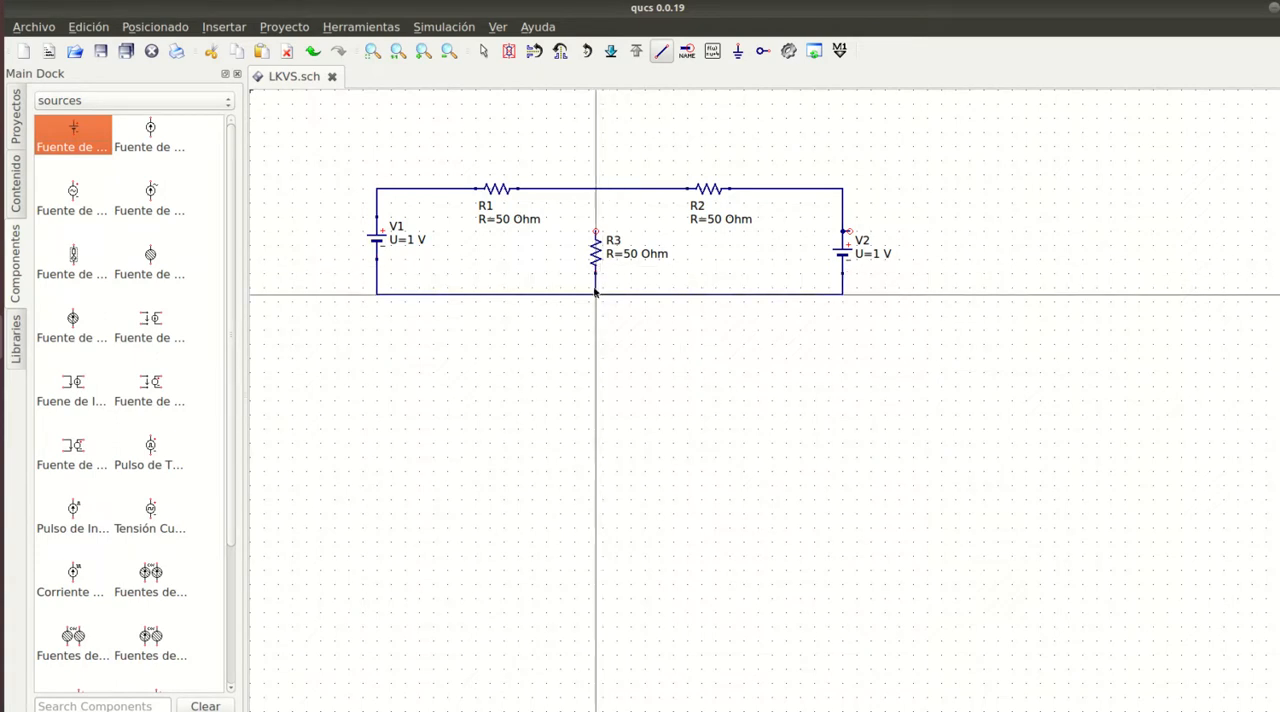
pyautogui.click(596, 232)
pyautogui.click(596, 188)
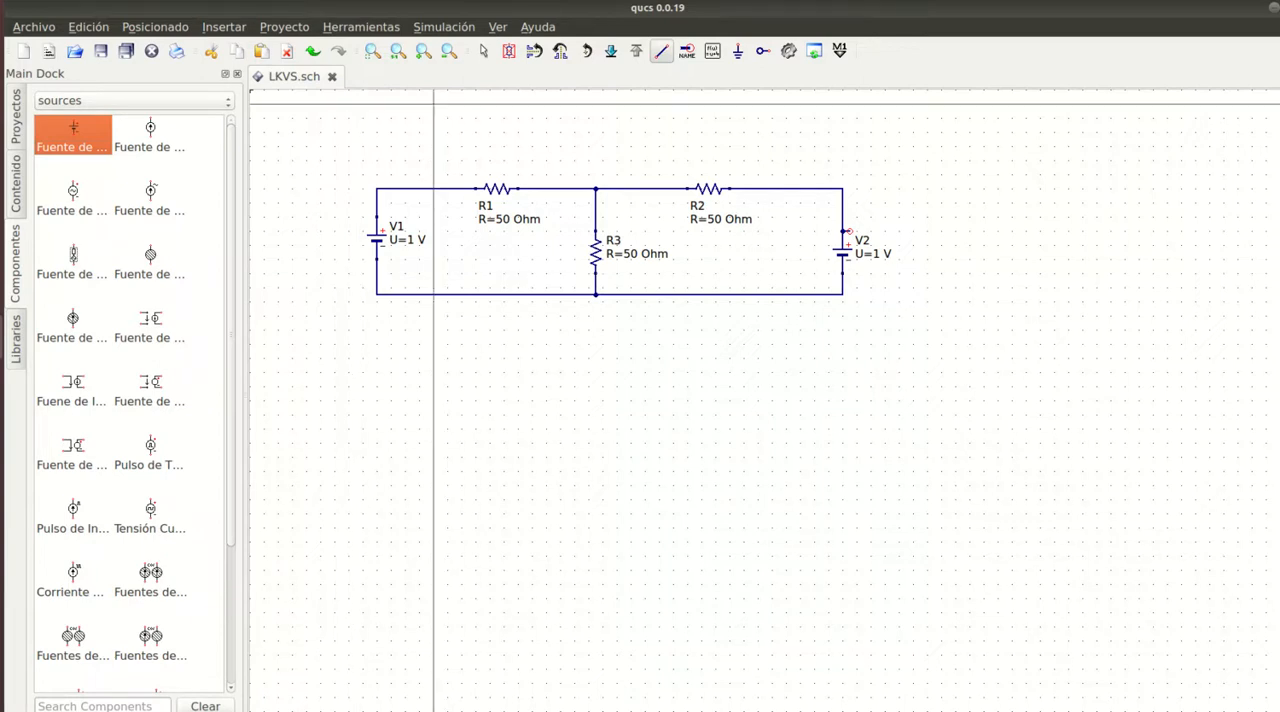
pyautogui.click(738, 50)
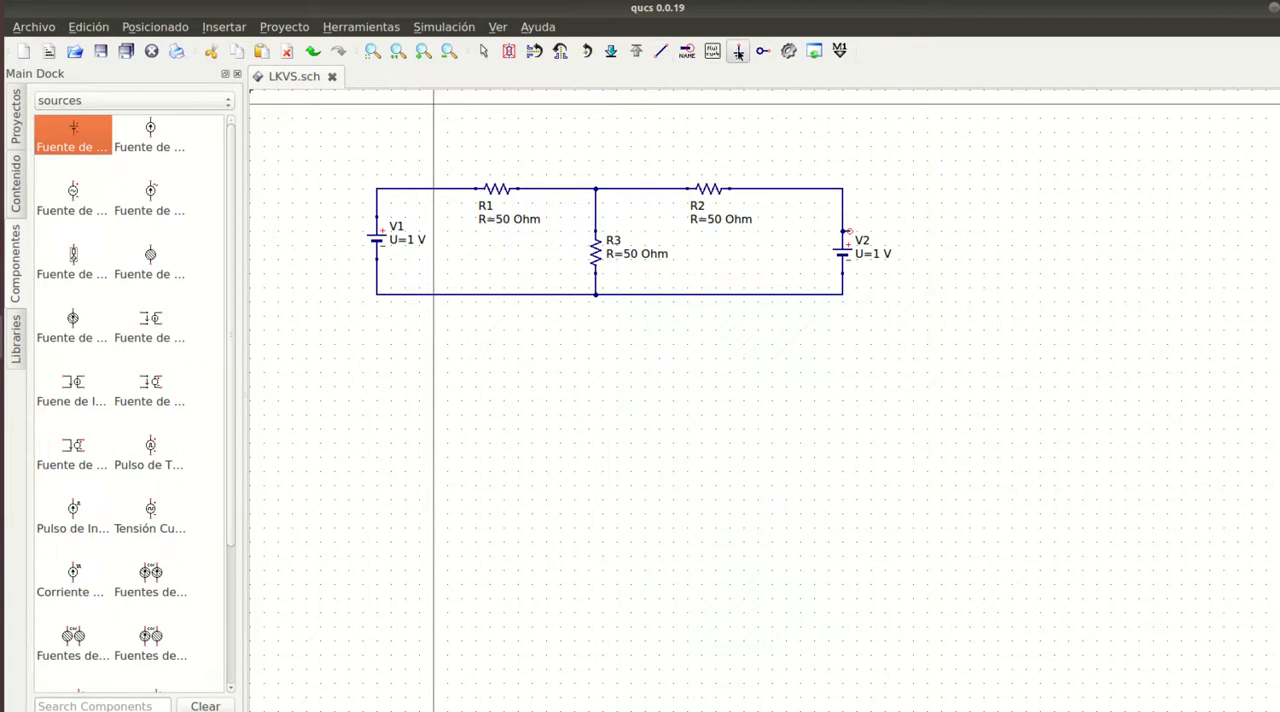
pyautogui.click(596, 296)
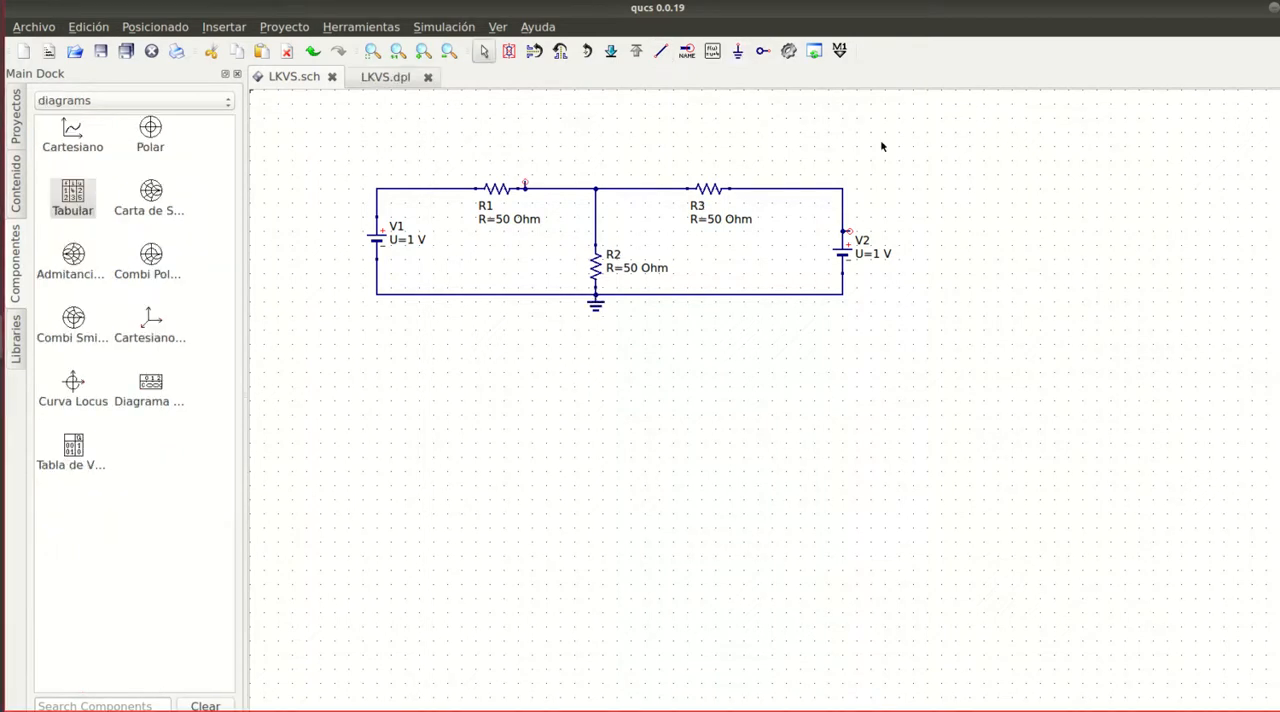
# - Set the resistances of R1 to 10 Ohm, R2 to 20 Ohm and R3 to 30 Ohm
pyautogui.doubleClick(630, 274)
pyautogui.doubleClick(630, 274)
pyautogui.doubleClick(503, 218)
pyautogui.doubleClick(502, 216)
pyautogui.write('10')
pyautogui.doubleClick(630, 268)
pyautogui.doubleClick(630, 268)
pyautogui.write('20')
pyautogui.doubleClick(722, 222)
pyautogui.doubleClick(718, 220)
pyautogui.write('30')
pyautogui.press('Return')
# - Set the V1 source to 10 V and the V2 source to 5 V
pyautogui.doubleClick(411, 241)
pyautogui.write('10')
pyautogui.press('Return')
pyautogui.doubleClick(877, 256)
pyautogui.write('5')
# - Remove the stray wire stubs beside R1 and above V2, and reconnect the wire gap next to R1
pyautogui.moveTo(515, 166); pyautogui.dragTo(542, 203)
pyautogui.press('Delete')
pyautogui.click(661, 51)
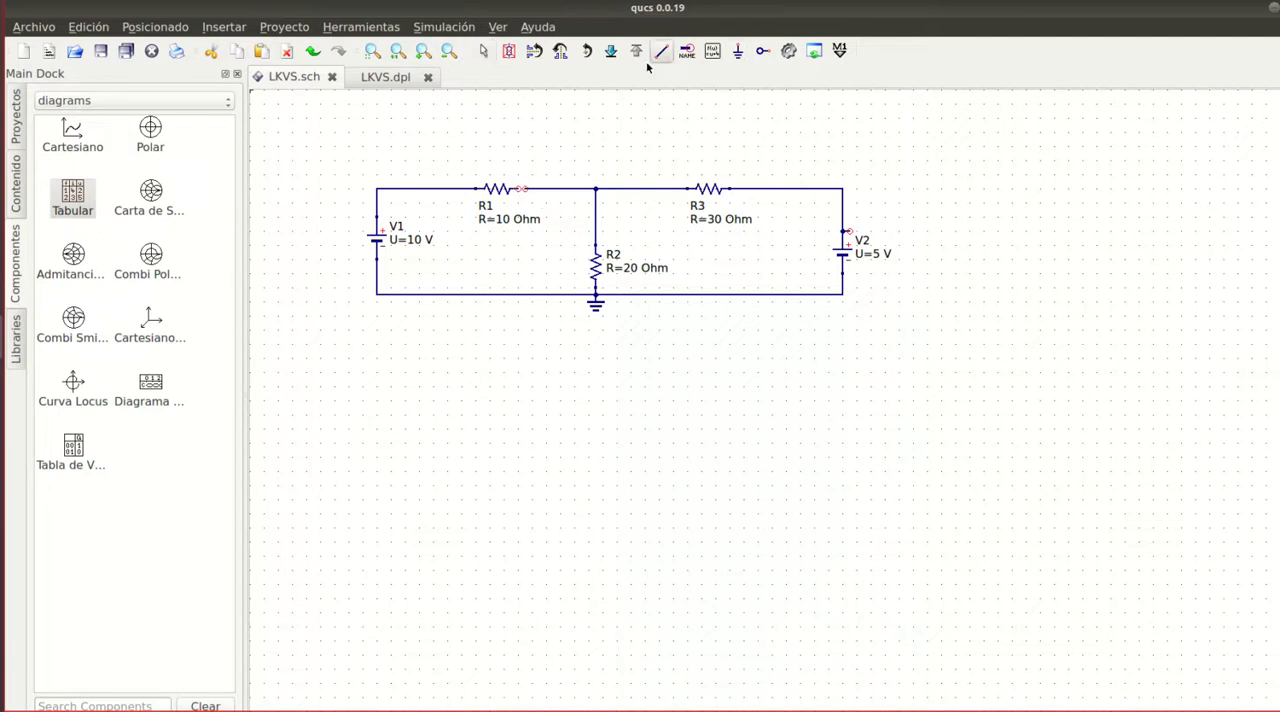
pyautogui.click(524, 189)
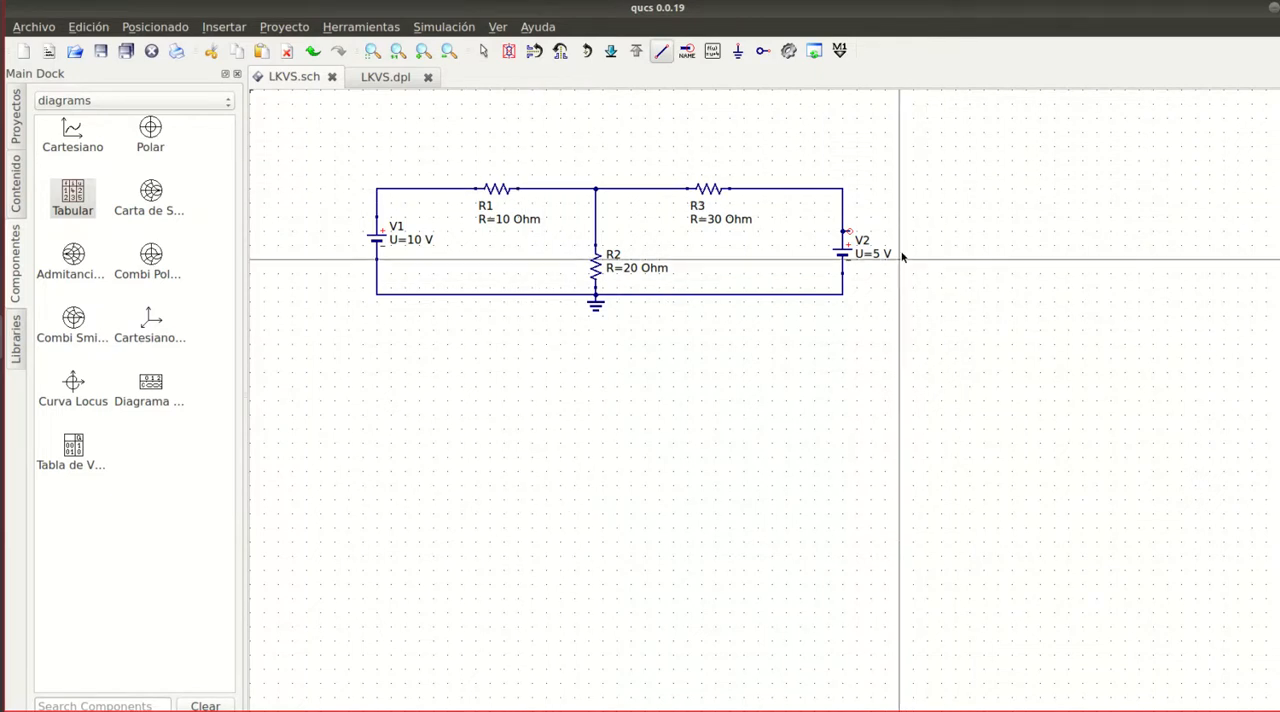
pyautogui.press('Escape')
pyautogui.moveTo(826, 214); pyautogui.dragTo(860, 242)
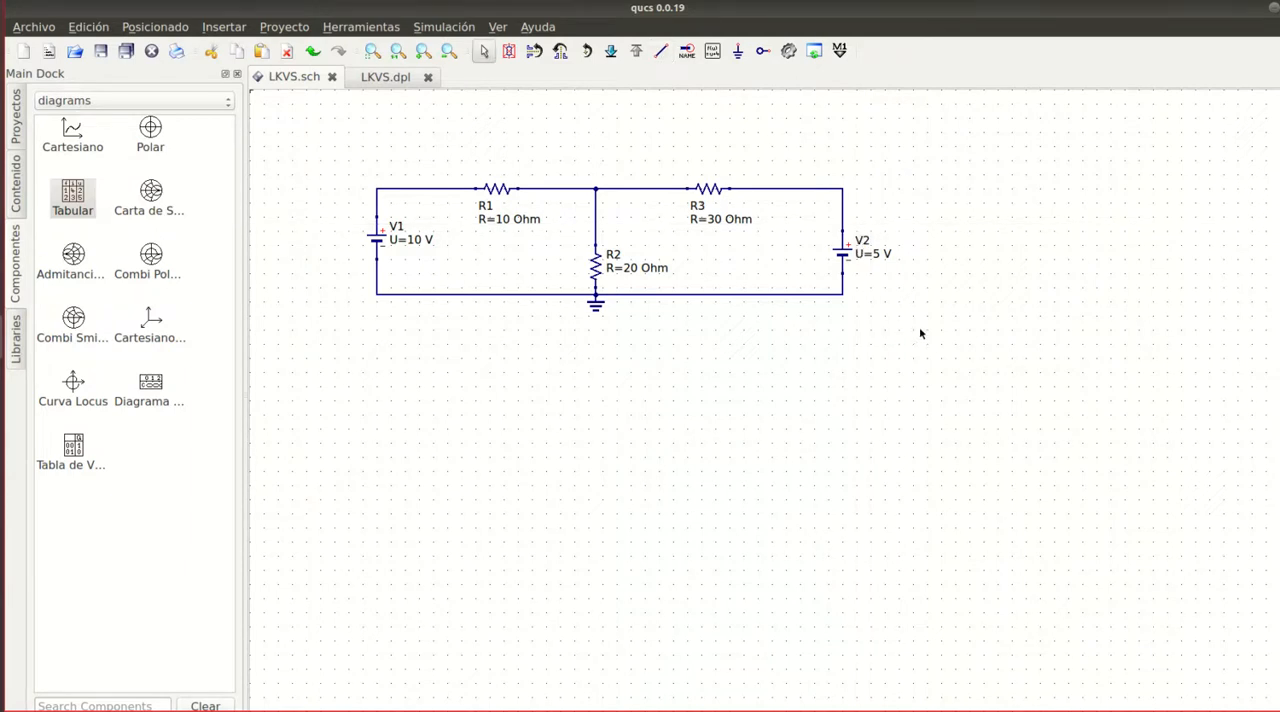
# - Shift R1 three grid steps left and R3 right to make room around the central node
pyautogui.click(492, 193)
pyautogui.press('Left')
pyautogui.press('Left')
pyautogui.press('Left')
pyautogui.press('Left')
pyautogui.click(708, 188)
pyautogui.press('Right')
pyautogui.press('Right')
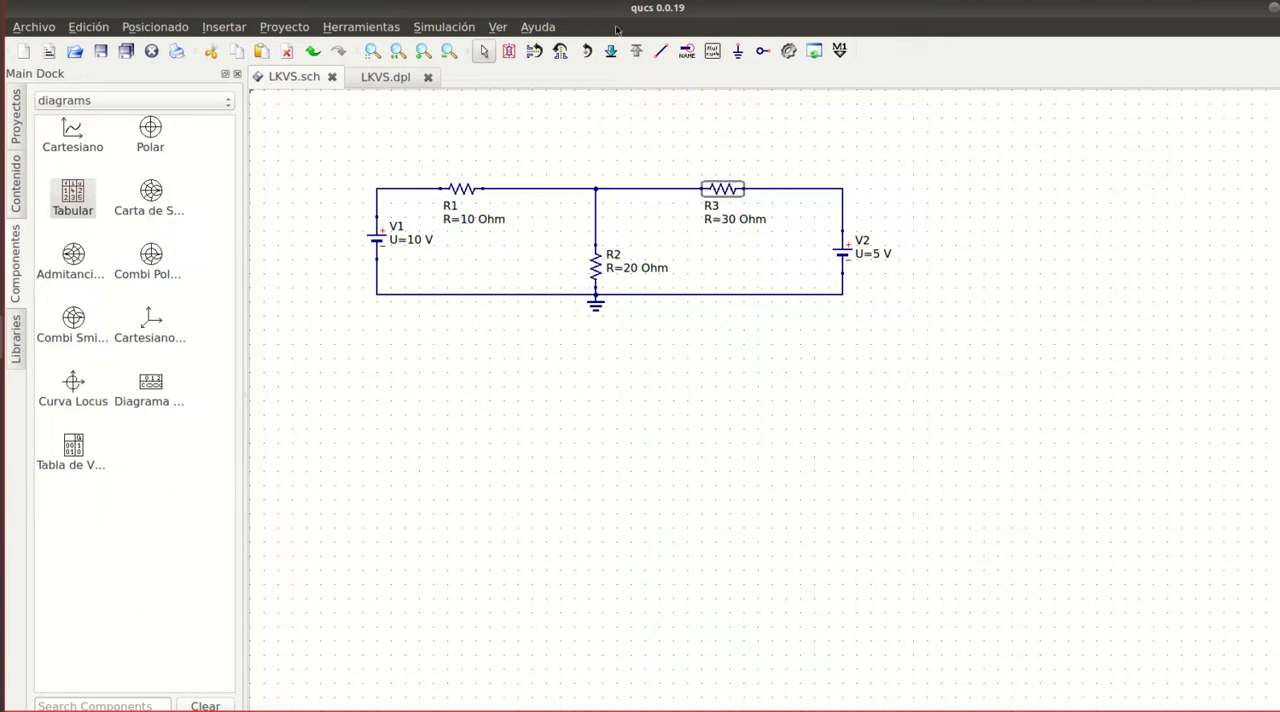
# - Place a current probe in series on the top rail between R1 and the central node
pyautogui.click(158, 101)
pyautogui.click(158, 105)
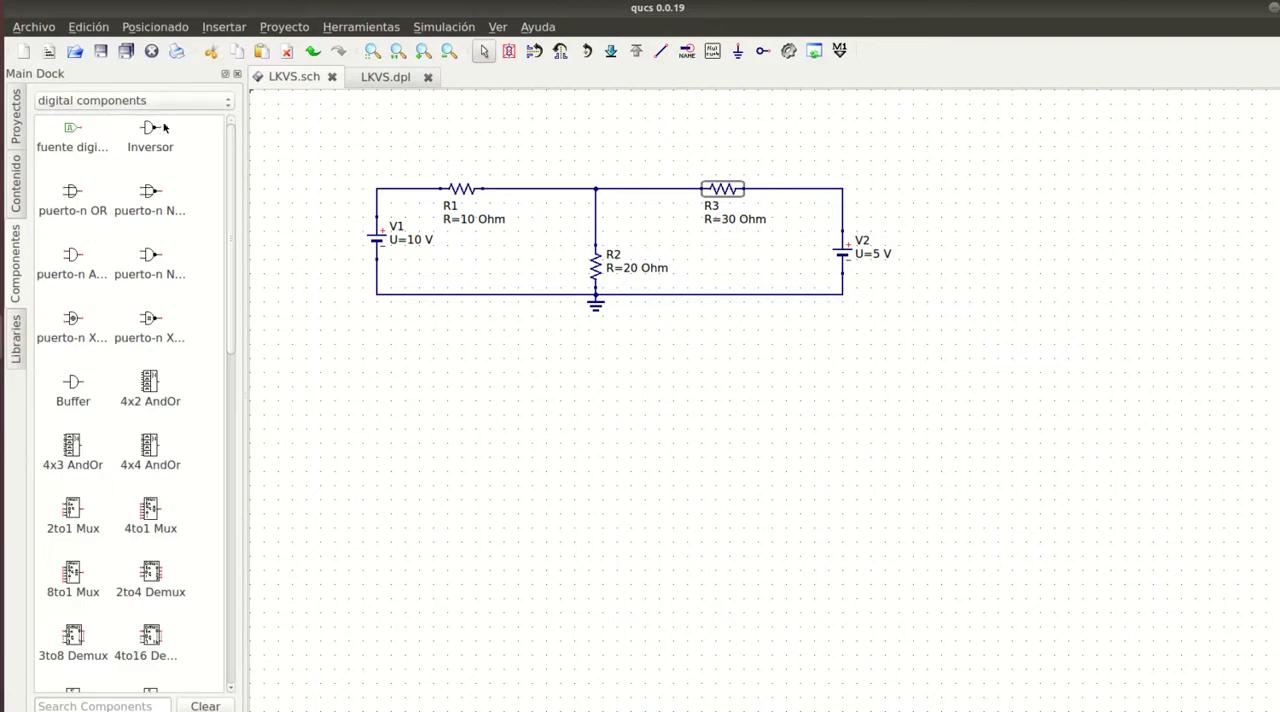
pyautogui.click(164, 104)
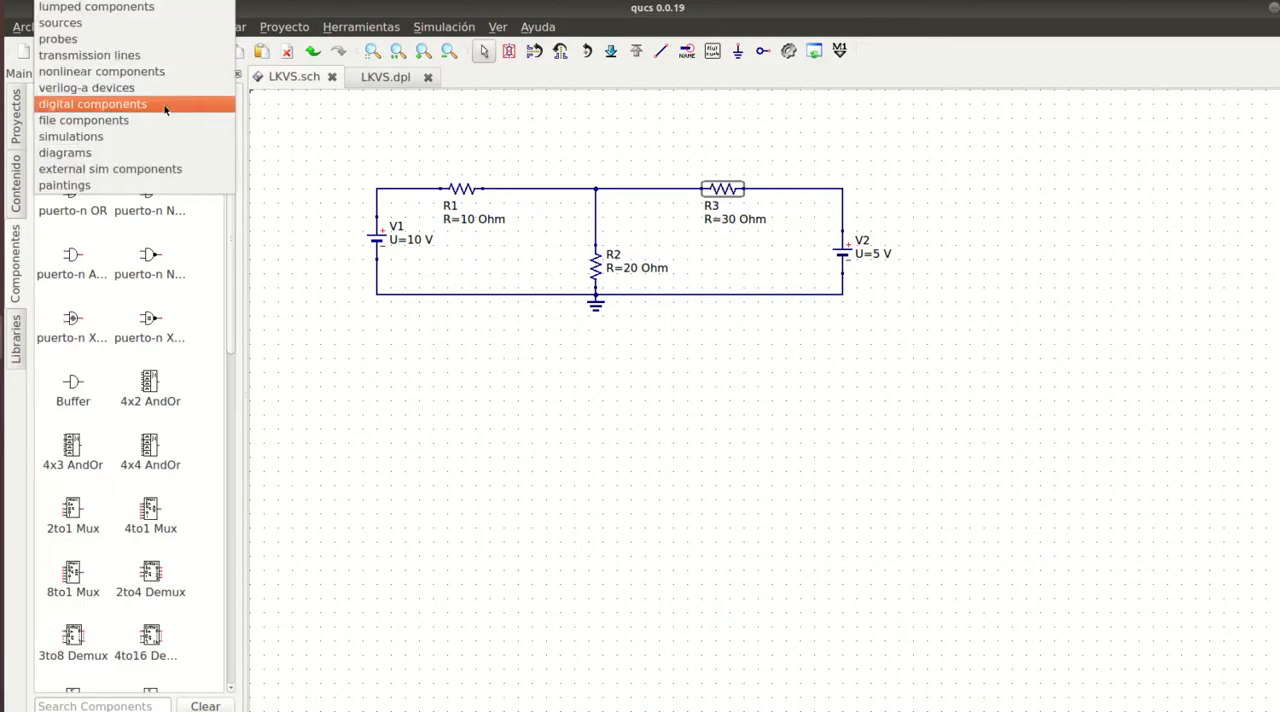
pyautogui.click(175, 8)
pyautogui.scroll(-5, 173, 320)
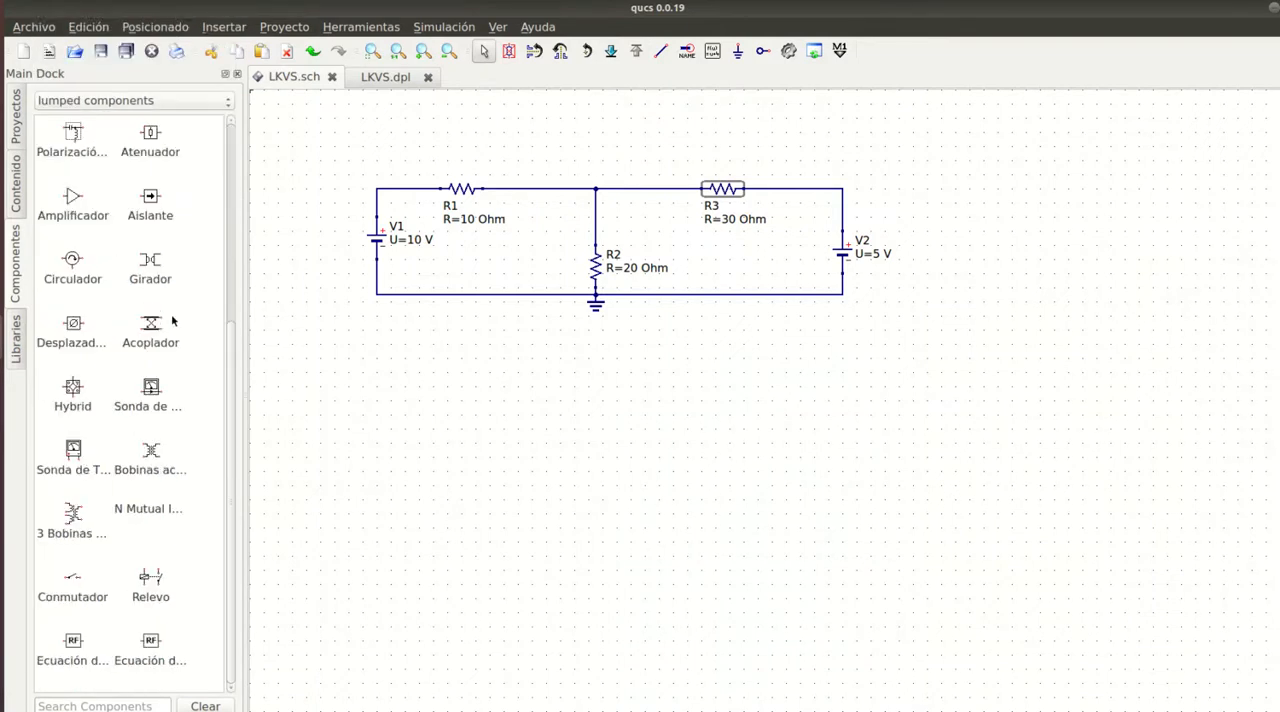
pyautogui.click(151, 387)
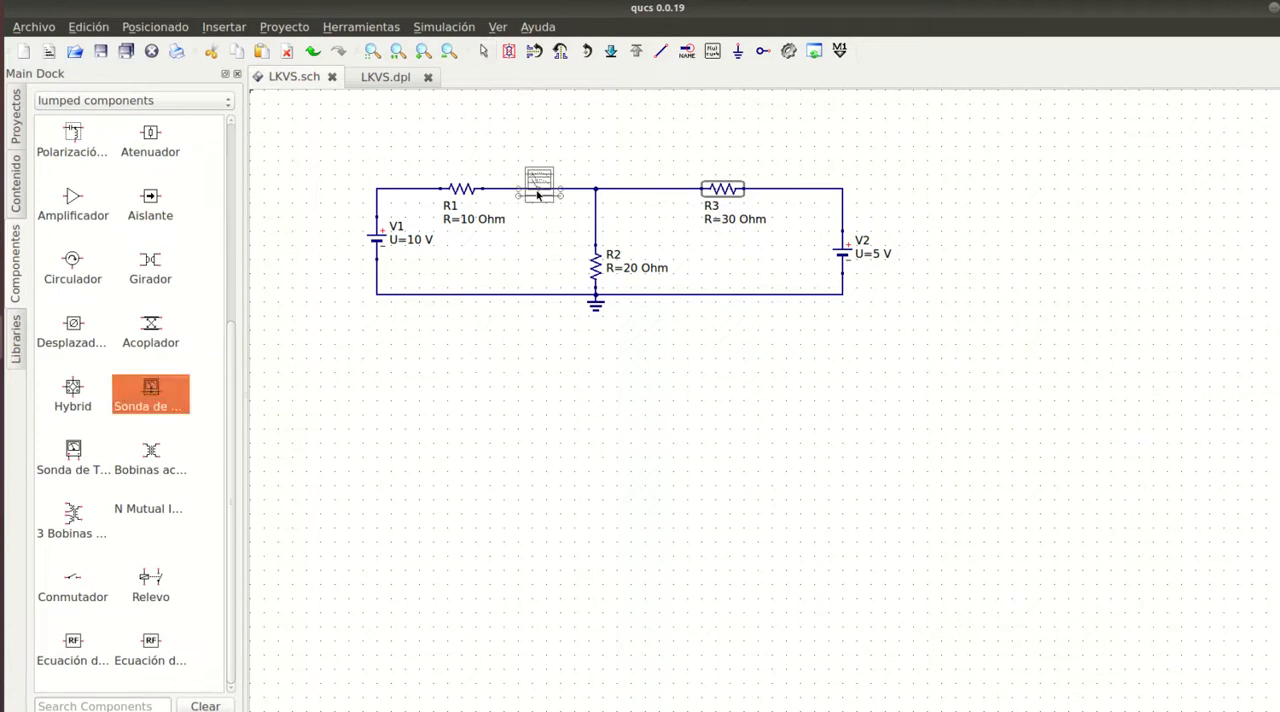
pyautogui.click(538, 193)
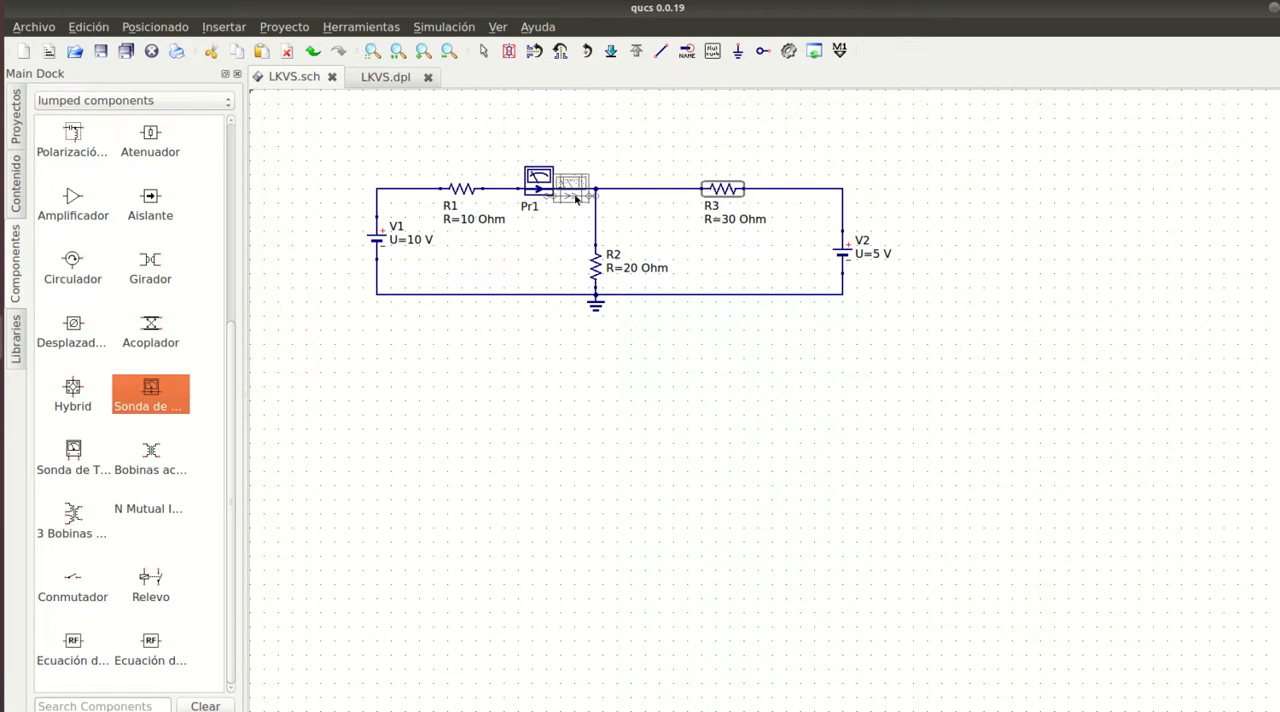
# - Place a downward-facing current probe in series above R2 and a horizontal one between the central node and R3
pyautogui.rightClick(640, 147)
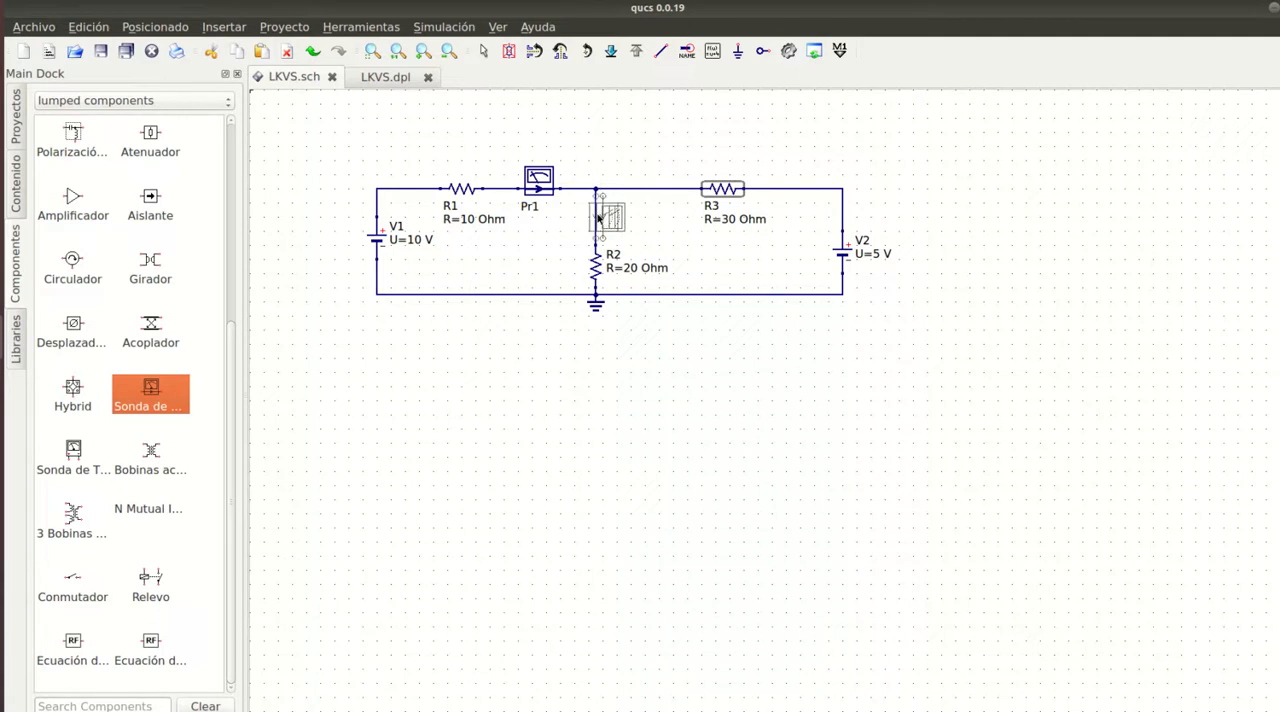
pyautogui.click(598, 216)
pyautogui.rightClick(651, 146)
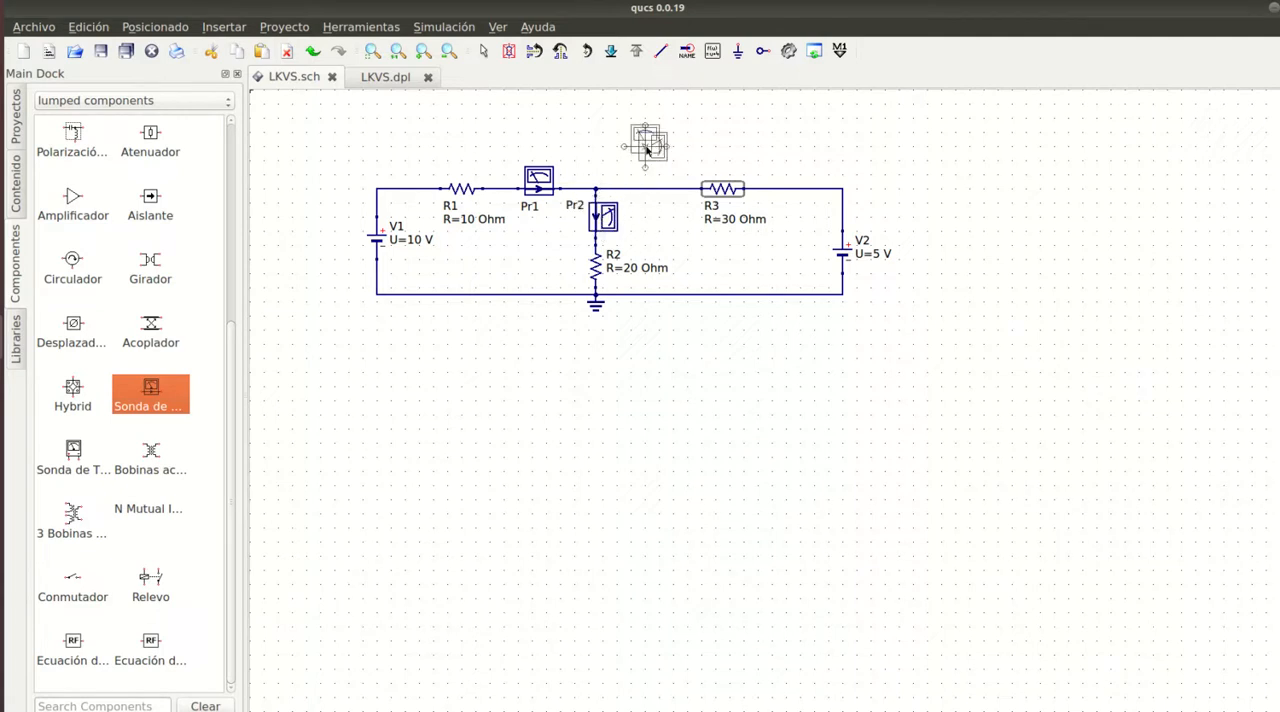
pyautogui.click(657, 190)
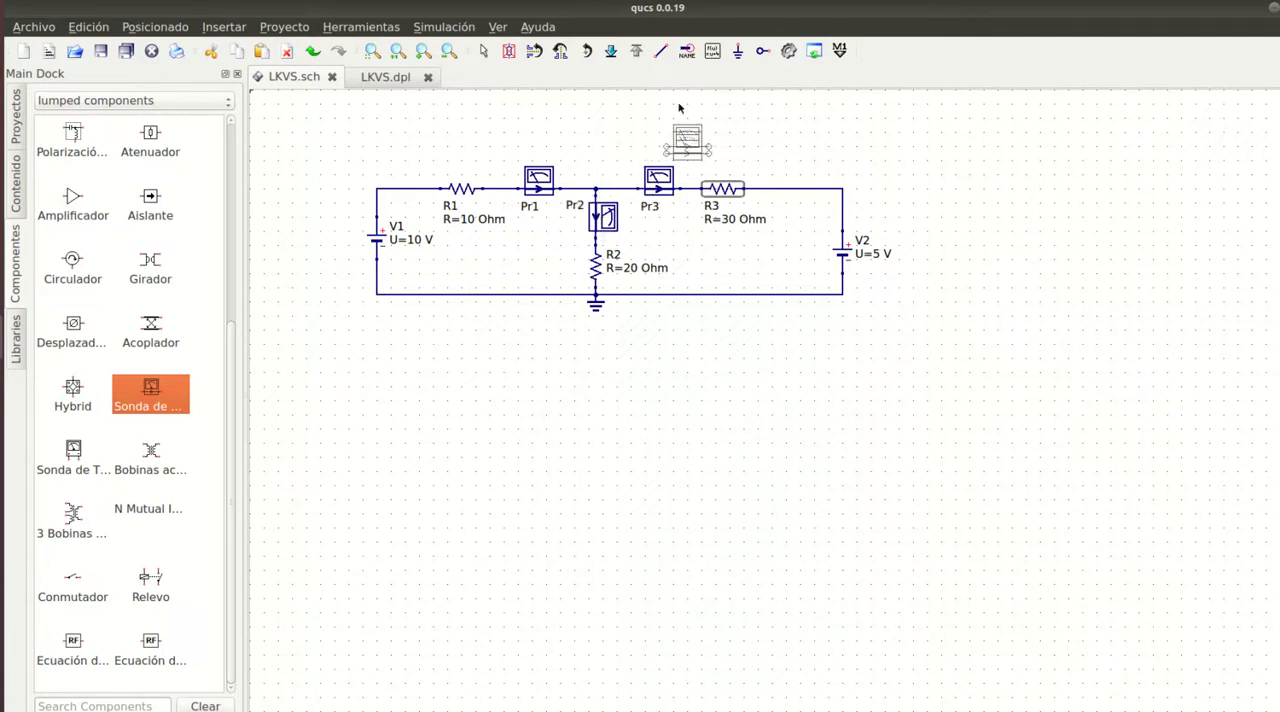
pyautogui.press('Escape')
# - Rename the current probe between R1 and the central node as I1
pyautogui.doubleClick(538, 188)
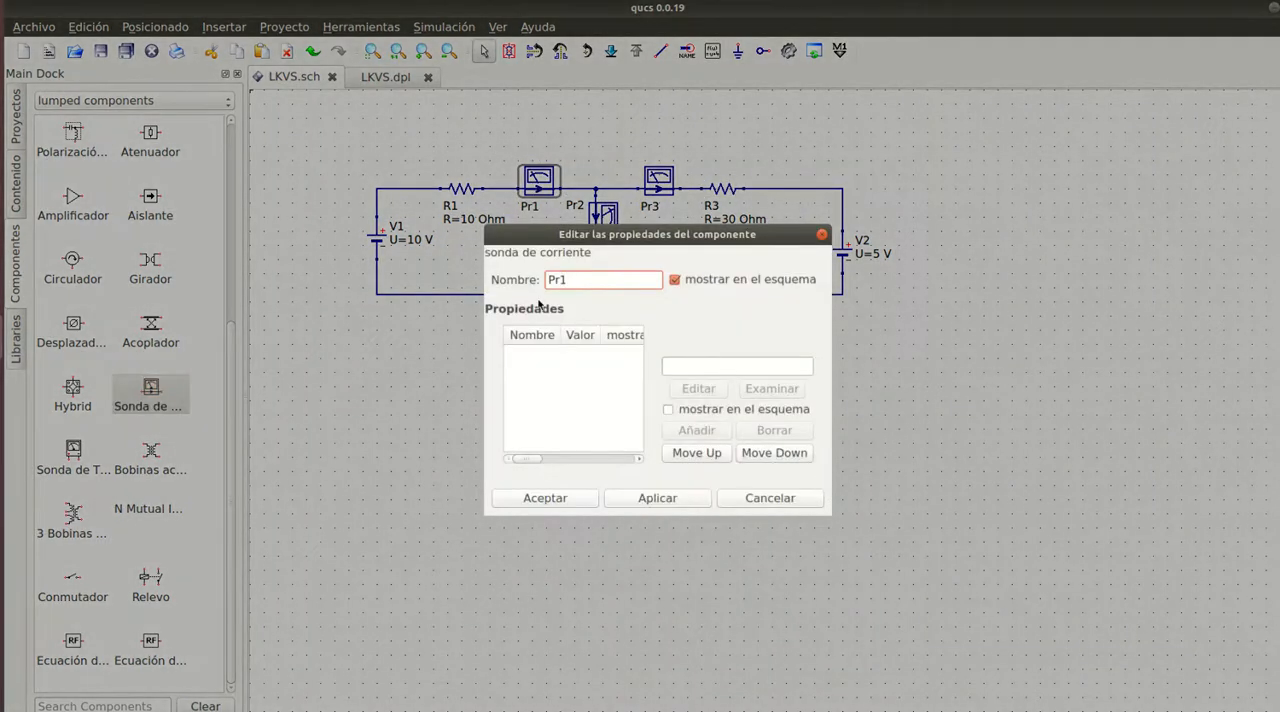
pyautogui.moveTo(559, 280); pyautogui.dragTo(538, 279)
pyautogui.write('I1')
pyautogui.click(545, 498)
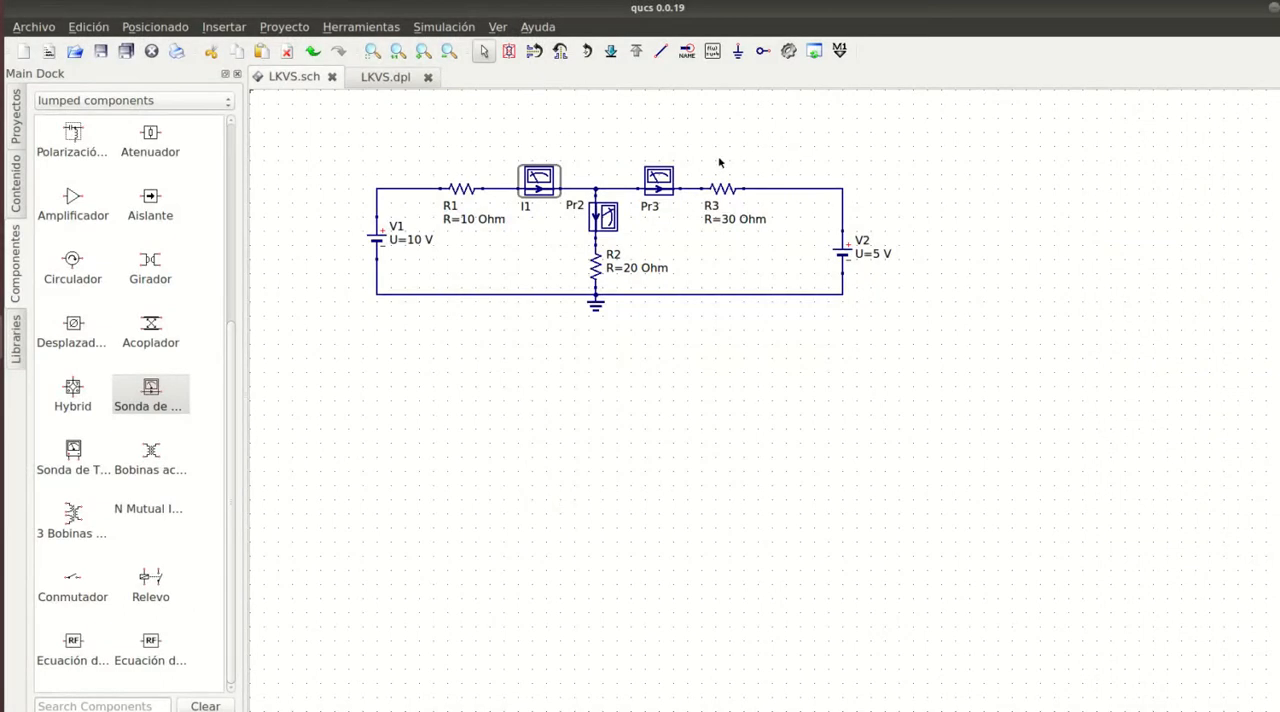
# - Rename the current probe above R2 as I2 and the one before R3 as I3
pyautogui.click(577, 207)
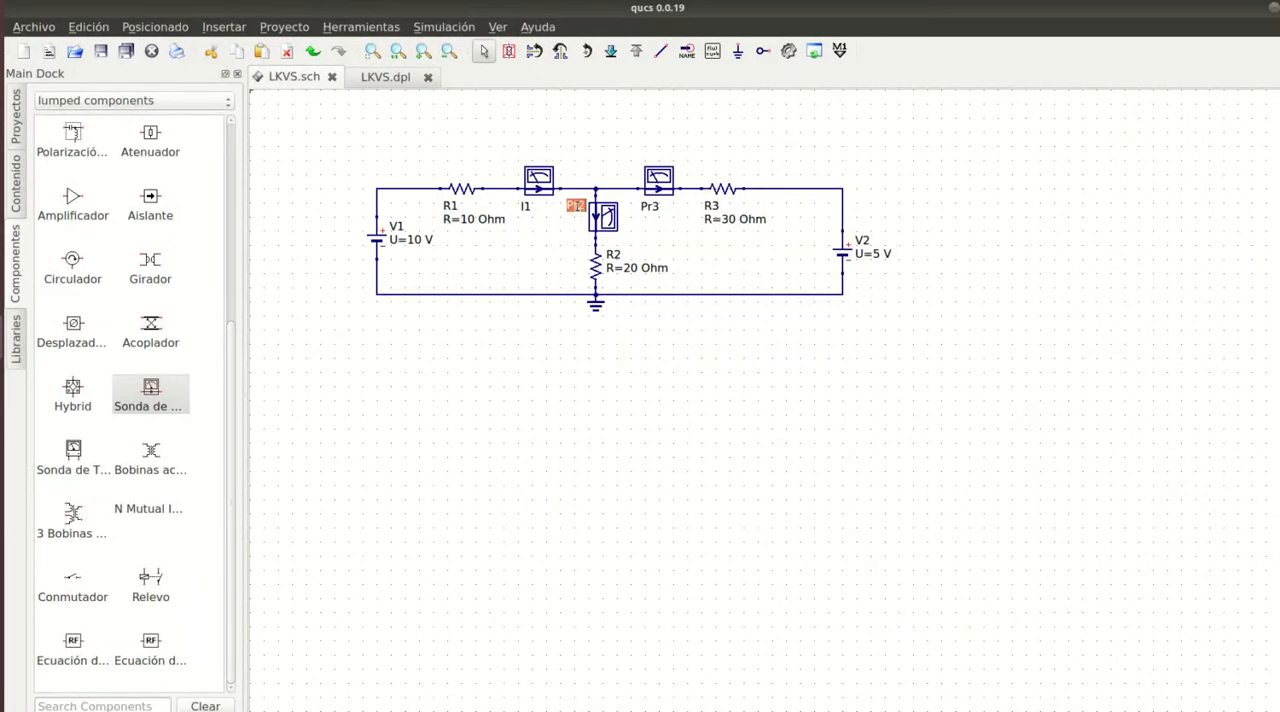
pyautogui.write('I')
pyautogui.press('Return')
pyautogui.doubleClick(648, 207)
pyautogui.click(651, 207)
pyautogui.press('BackSpace')
pyautogui.press('BackSpace')
pyautogui.write('I')
# - Place a DC simulation block above R1 and simulate the schematic, closing the resulting data display
pyautogui.click(133, 101)
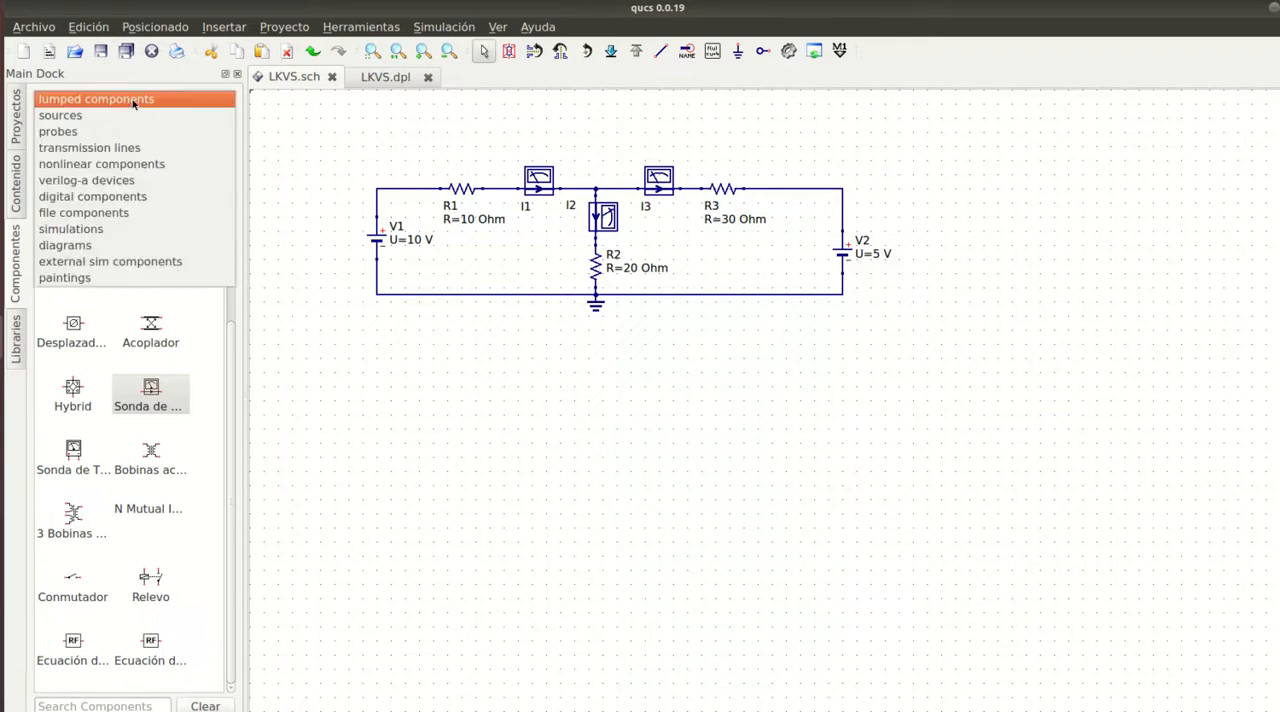
pyautogui.click(100, 229)
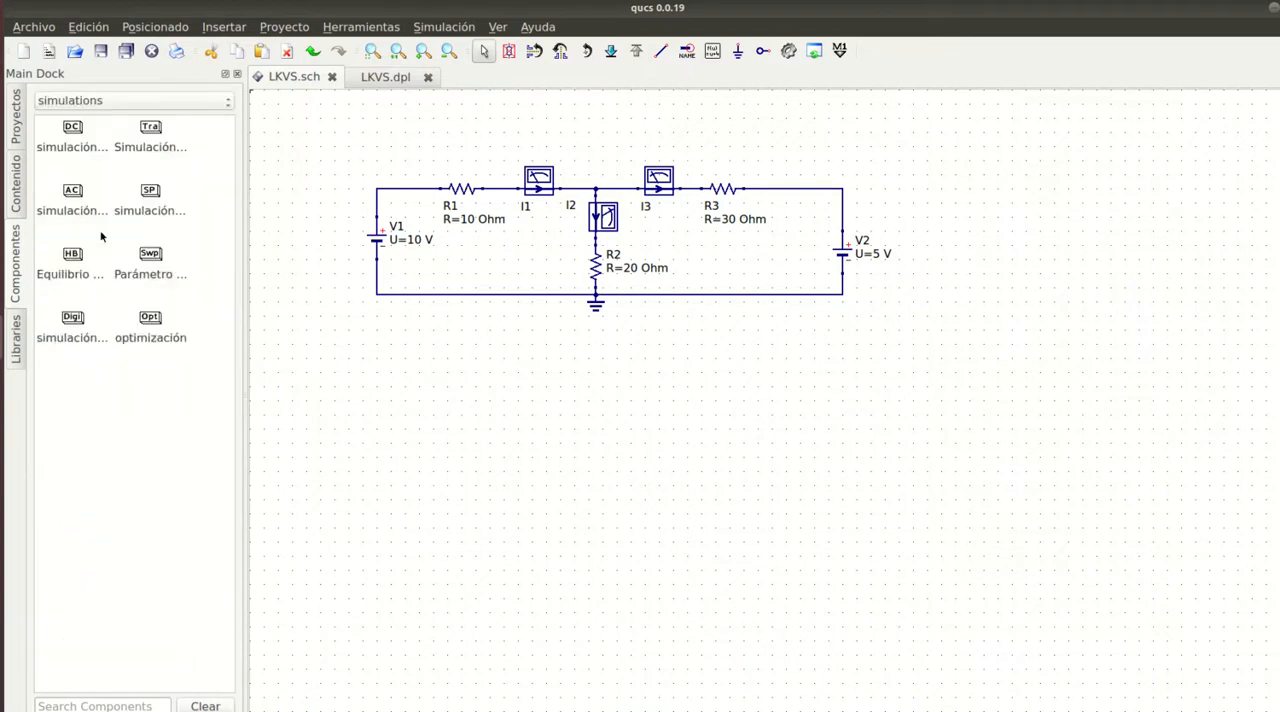
pyautogui.click(70, 138)
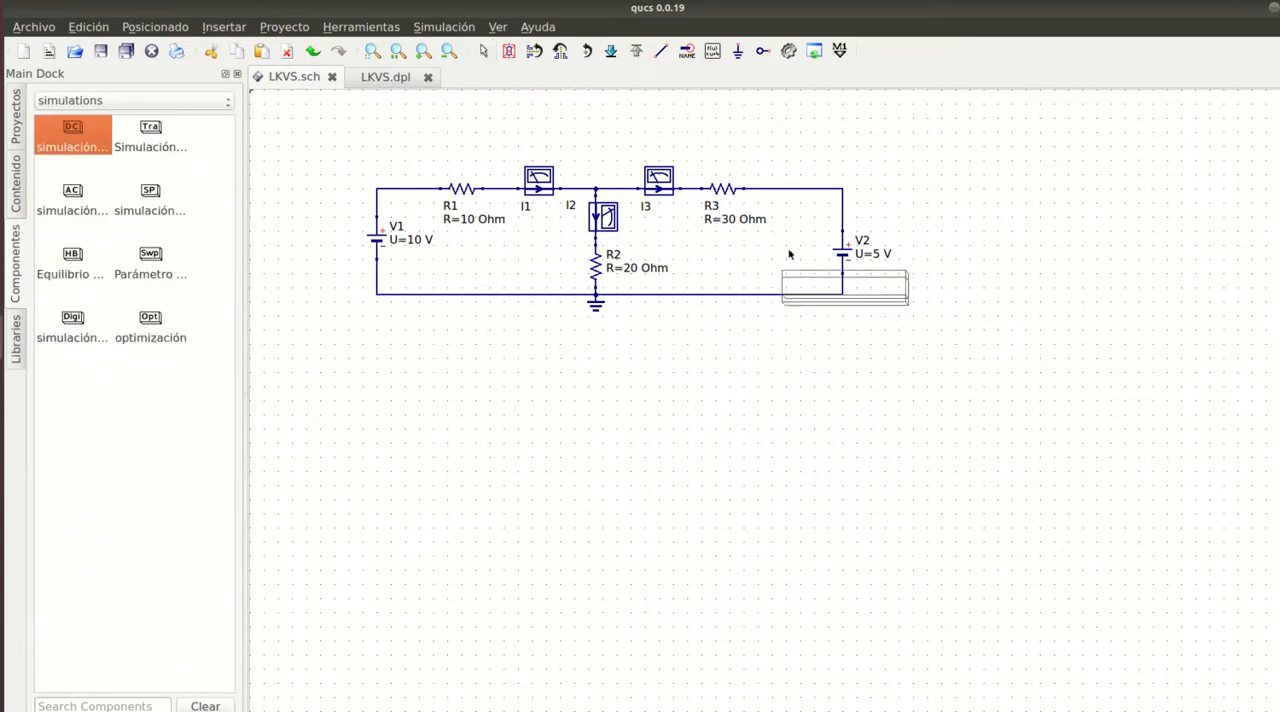
pyautogui.click(362, 126)
pyautogui.press('Escape')
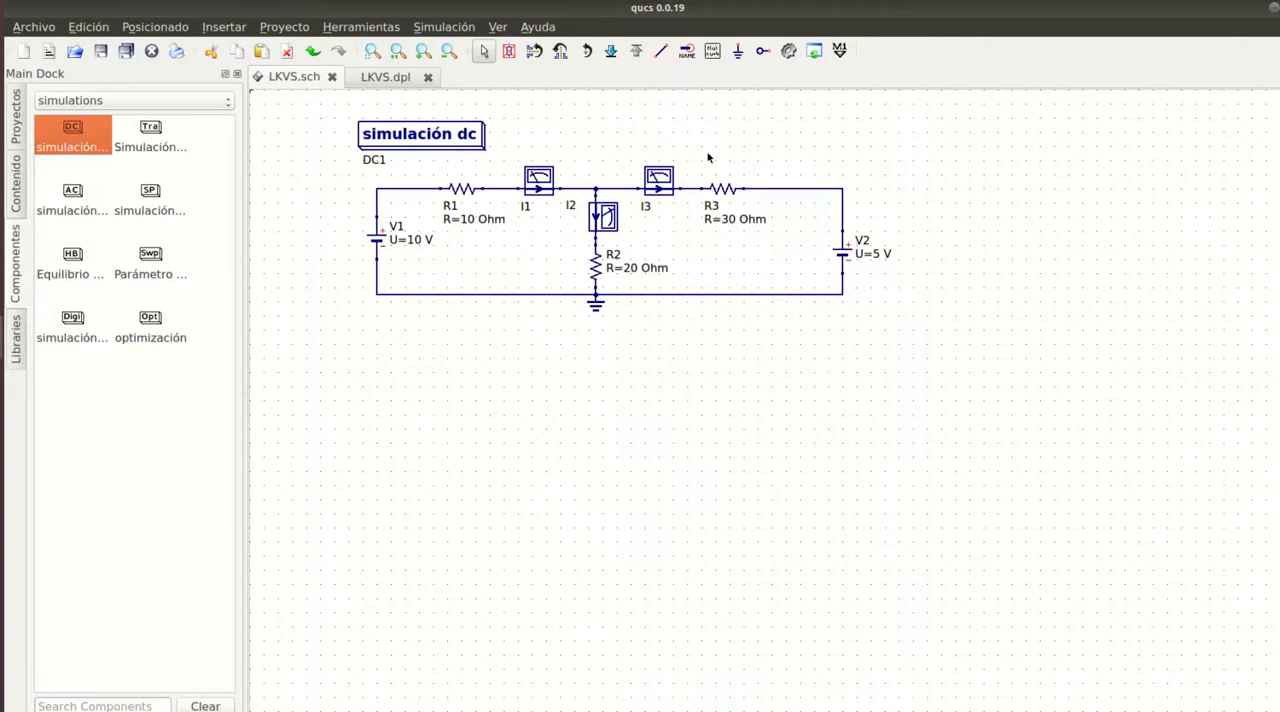
pyautogui.click(789, 52)
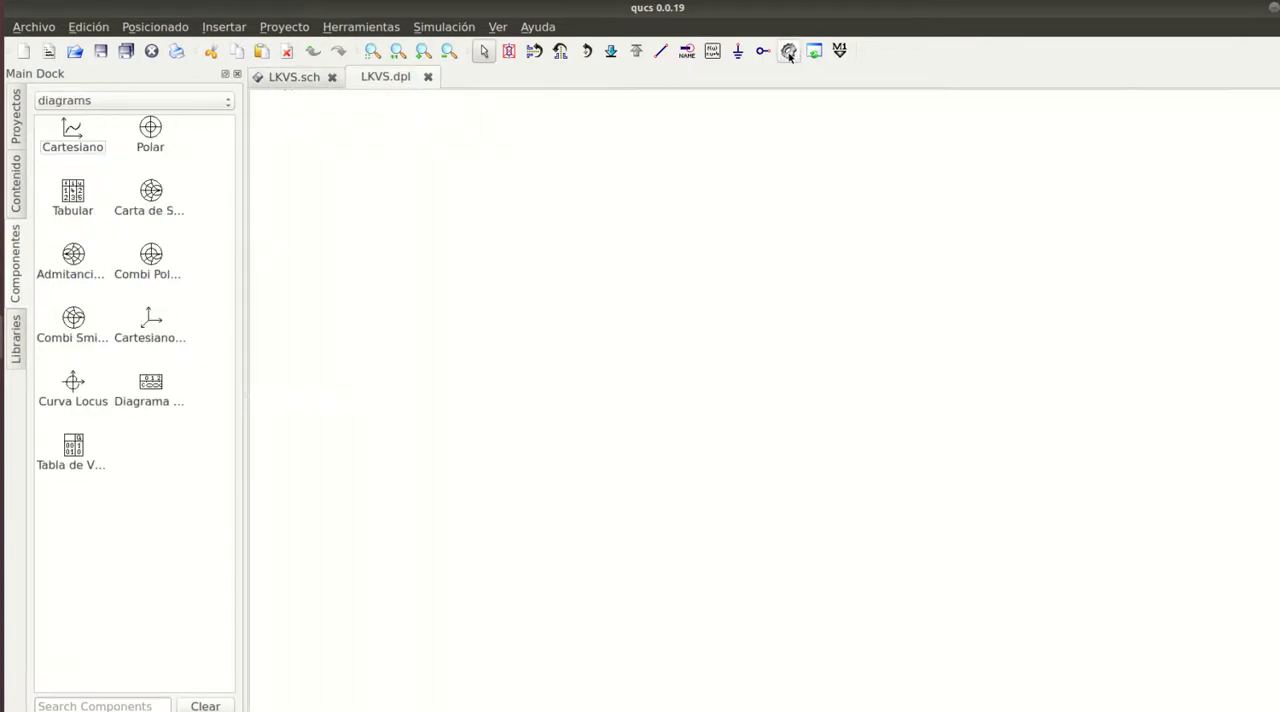
pyautogui.click(428, 77)
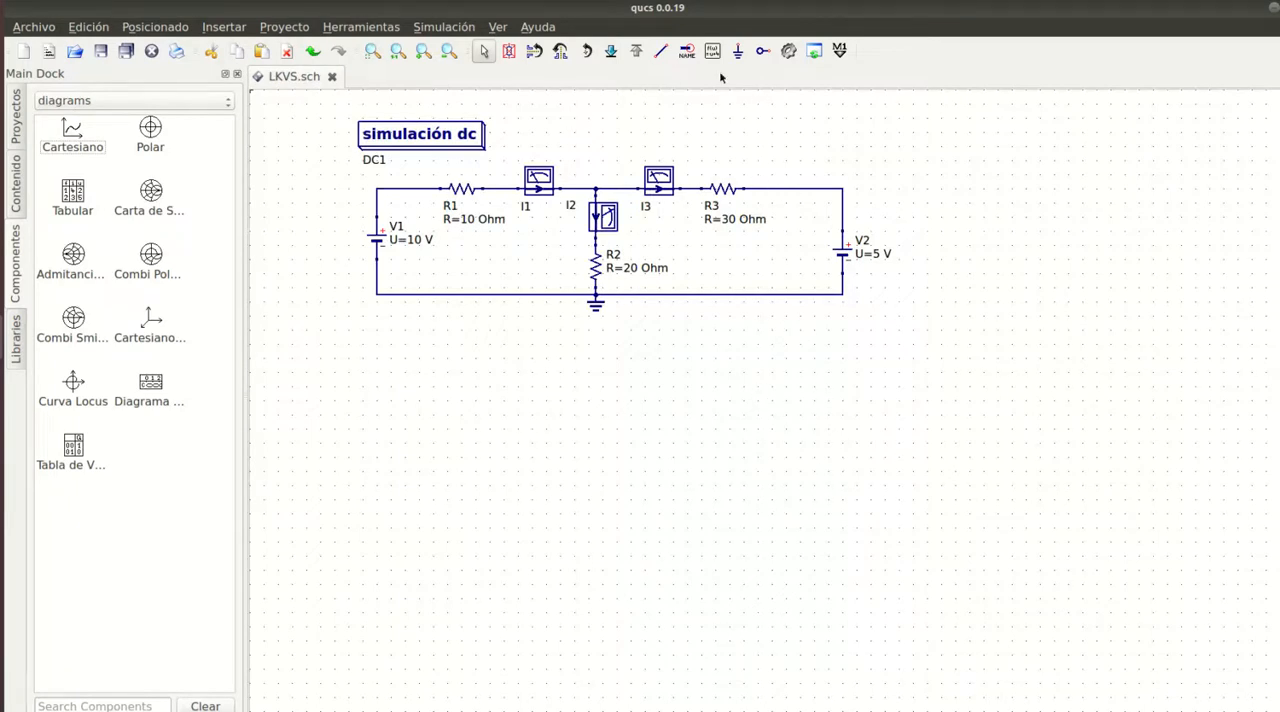
# - Insert a tabular diagram beside the circuit that lists I1.I, I2.I and I3.I from the LKVS dataset
pyautogui.click(99, 101)
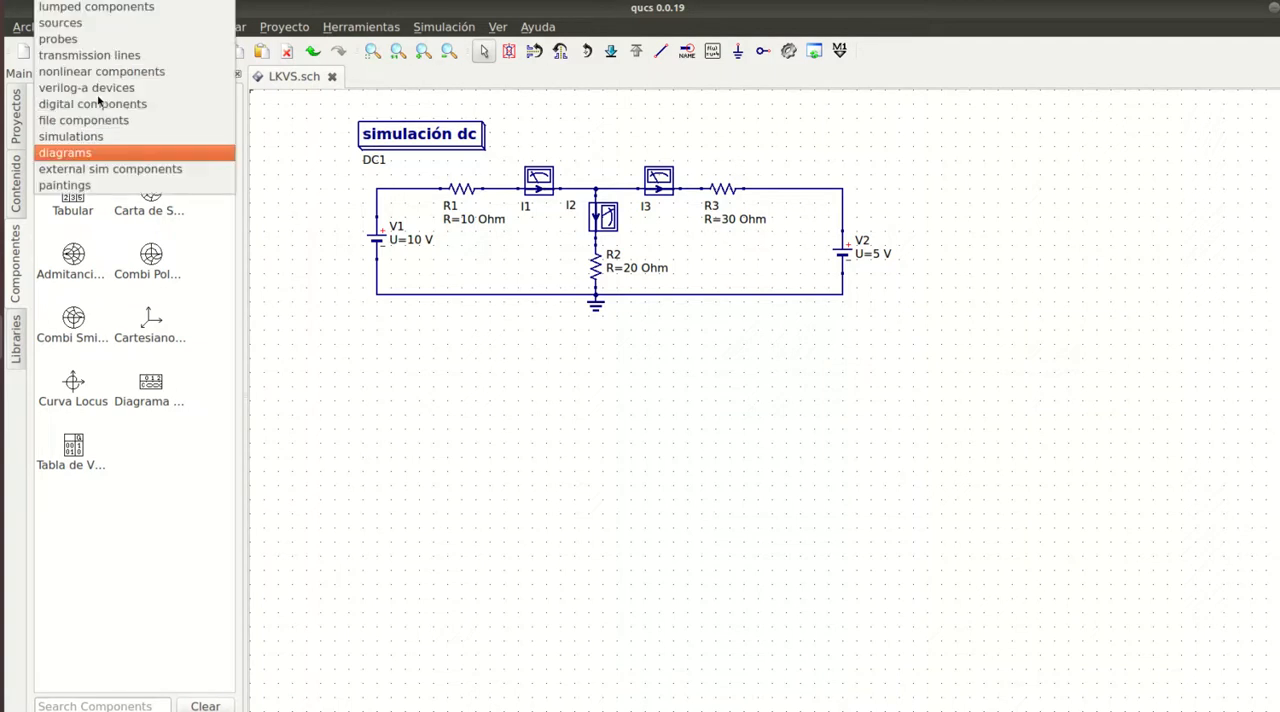
pyautogui.click(83, 151)
pyautogui.click(71, 198)
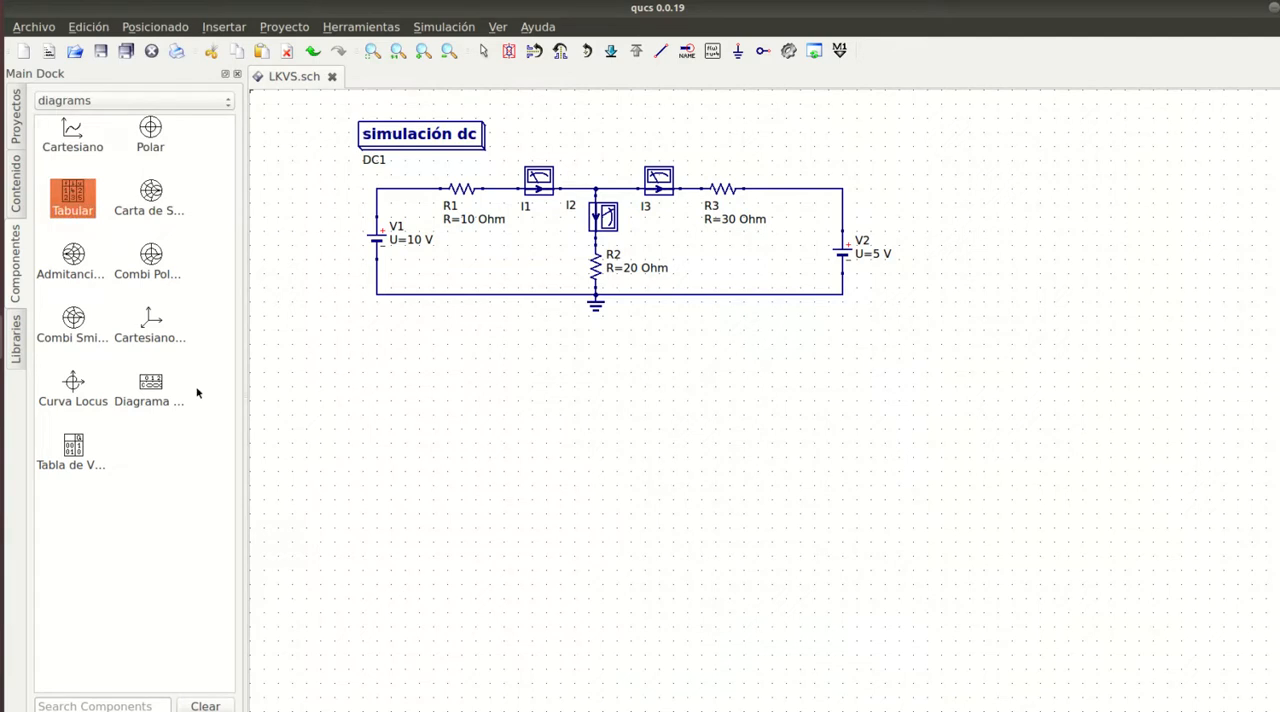
pyautogui.click(923, 328)
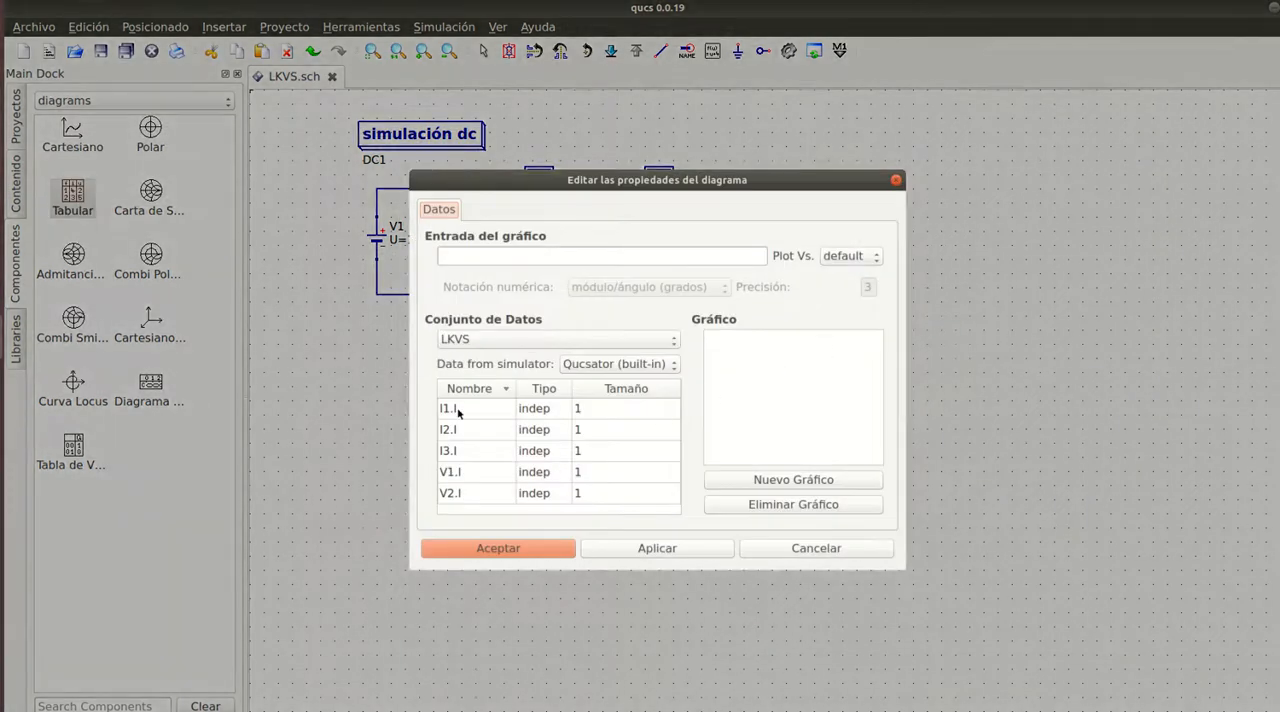
pyautogui.doubleClick(458, 410)
pyautogui.doubleClick(458, 433)
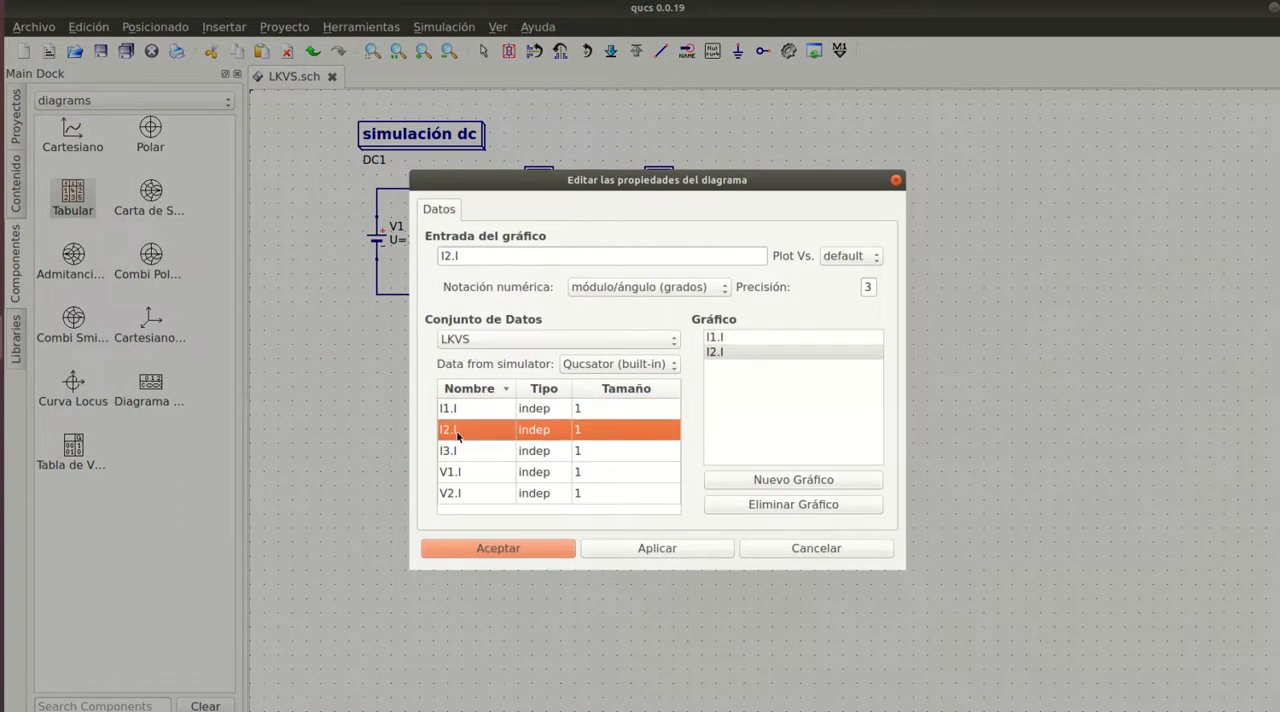
pyautogui.doubleClick(458, 451)
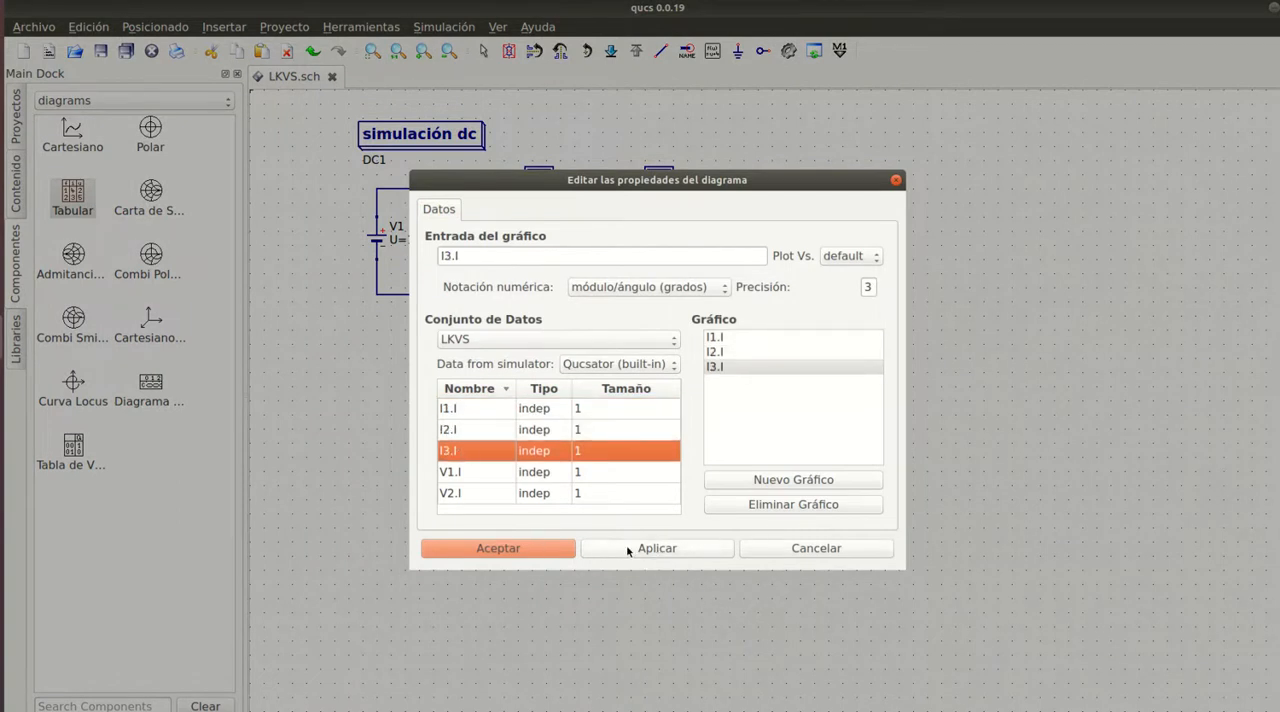
pyautogui.click(508, 547)
pyautogui.press('Escape')
# - Move the current table up so it sits beside V2, level with the circuit's top rail
pyautogui.click(942, 309)
pyautogui.moveTo(920, 323); pyautogui.dragTo(922, 220)
pyautogui.click(1030, 318)
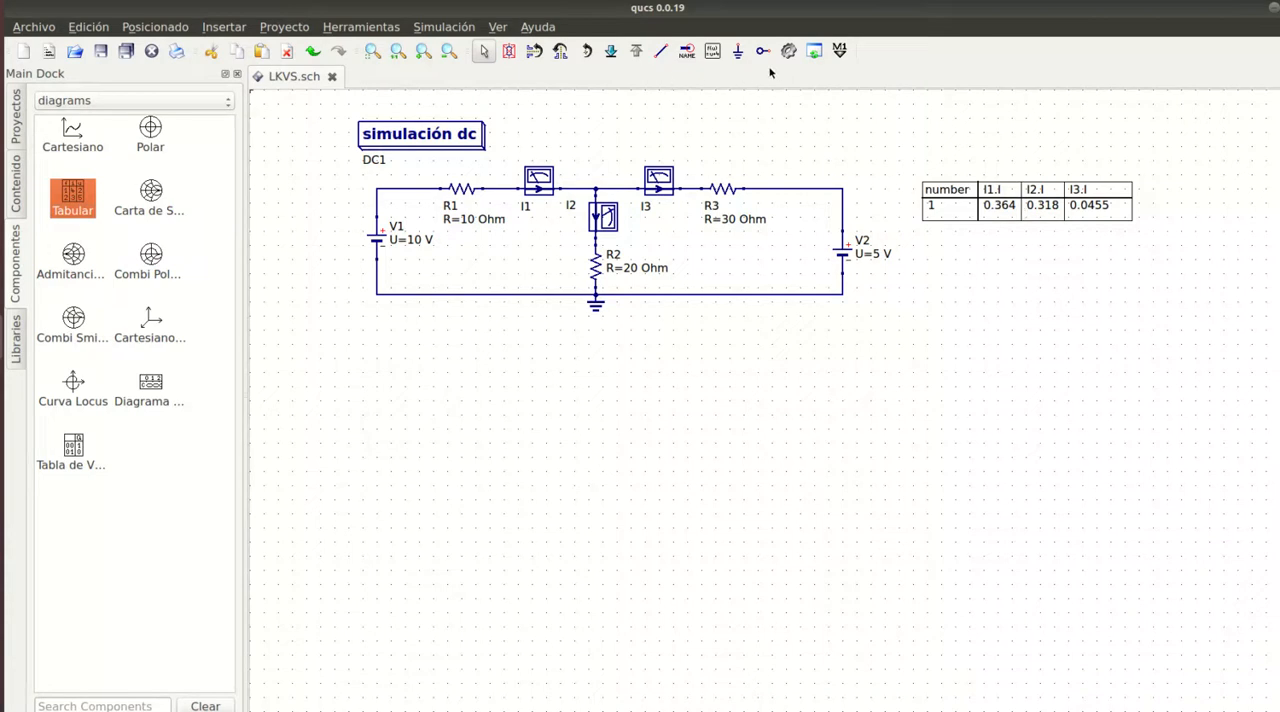
# - Place an equation block below the circuit near V1 and delete the surplus second equation block
pyautogui.click(713, 50)
pyautogui.click(412, 343)
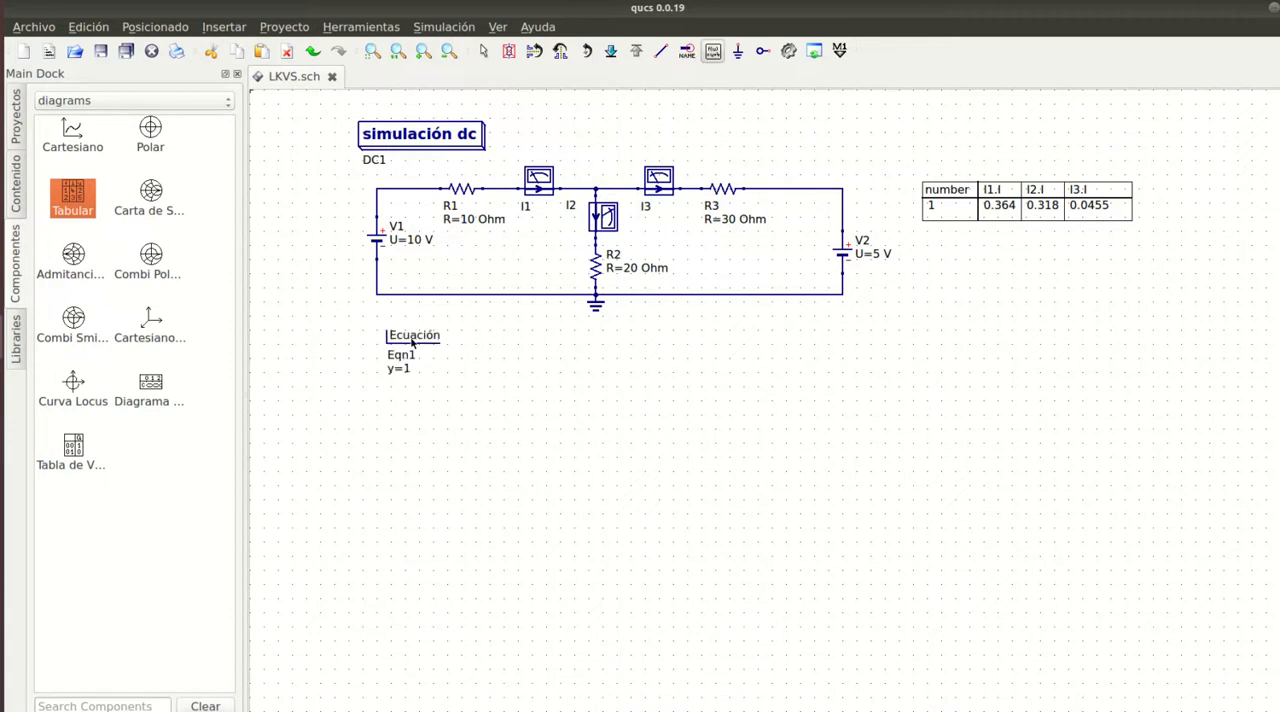
pyautogui.press('Escape')
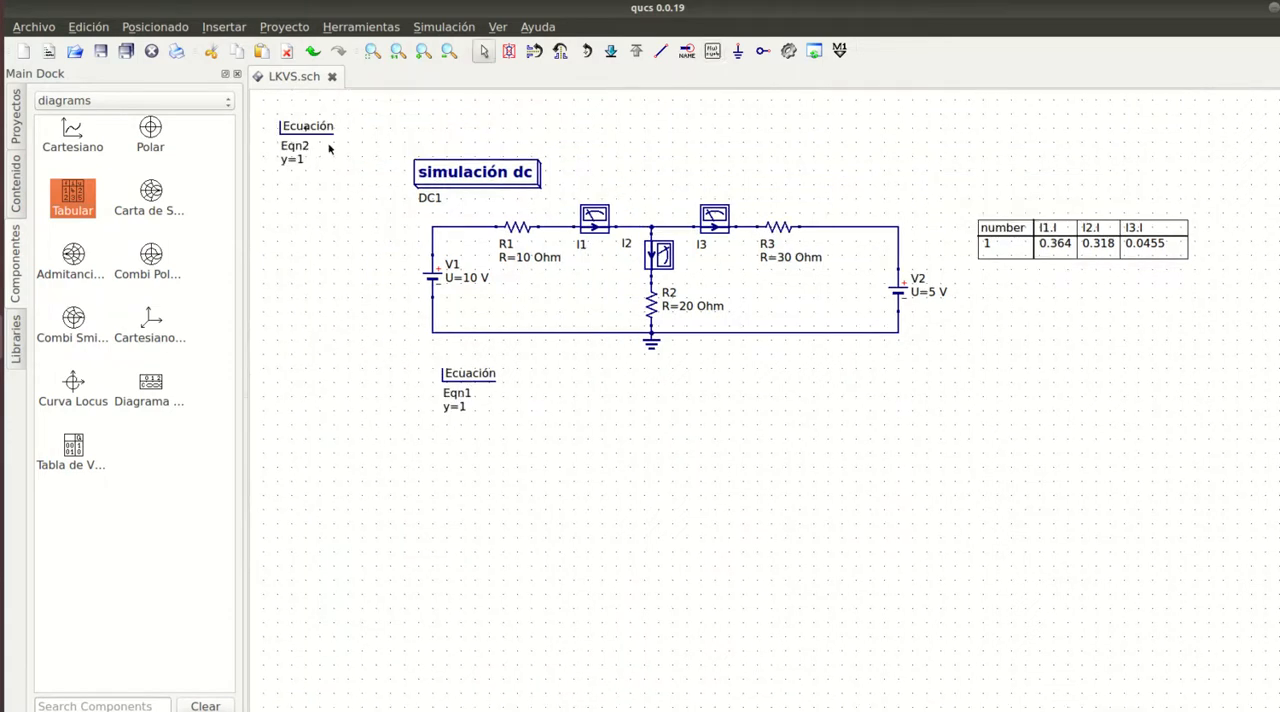
pyautogui.click(322, 134)
pyautogui.press('Delete')
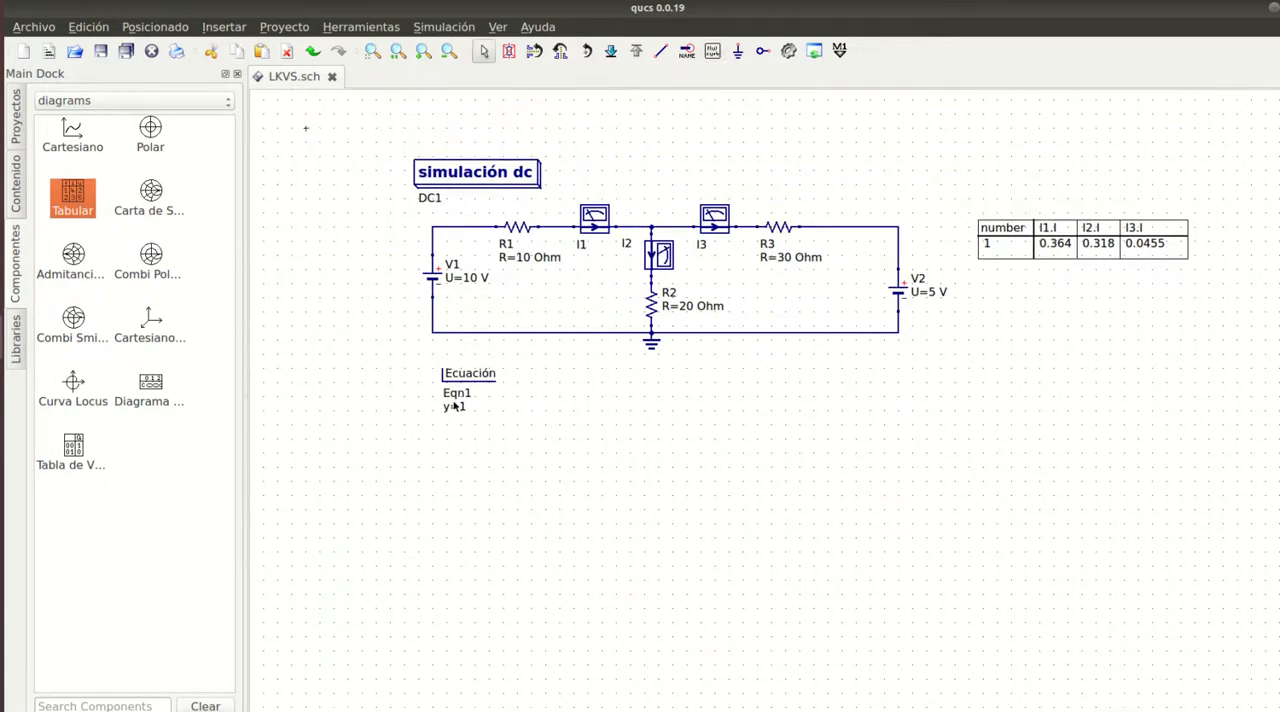
# - Define the variable R1 with value 10 in the equation block and apply it
pyautogui.doubleClick(466, 376)
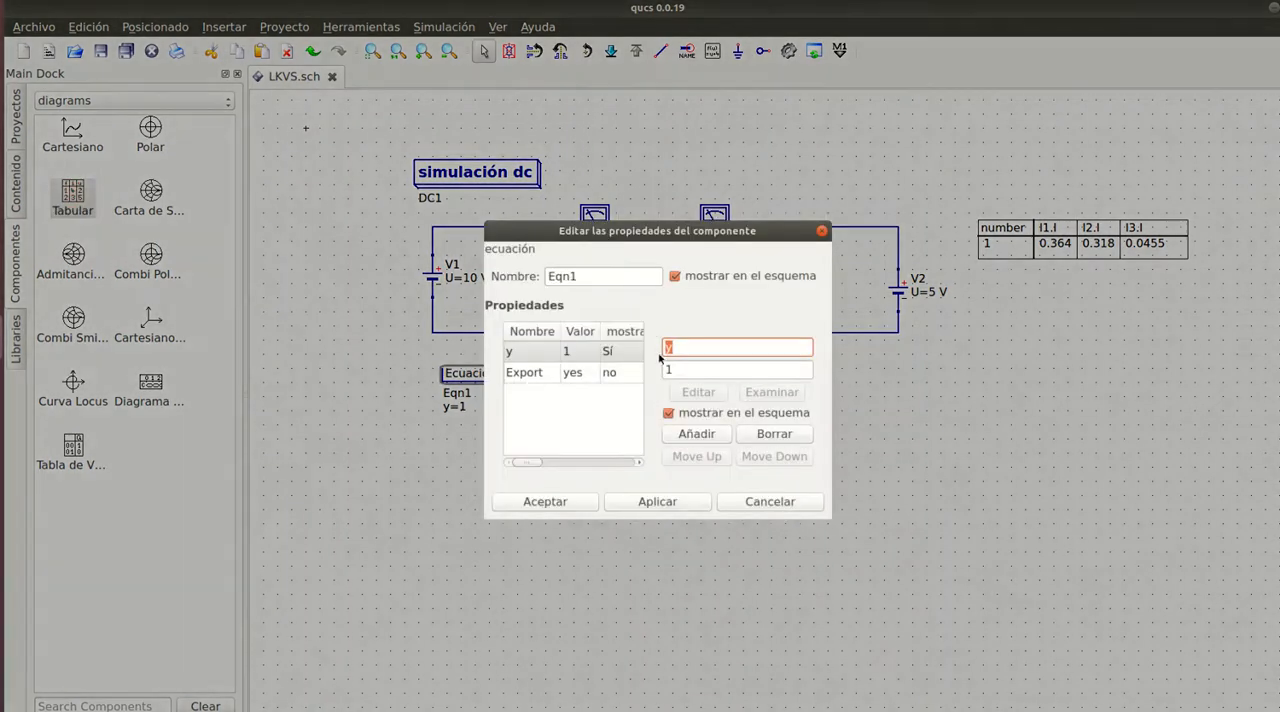
pyautogui.write('R1')
pyautogui.click(680, 371)
pyautogui.write('0')
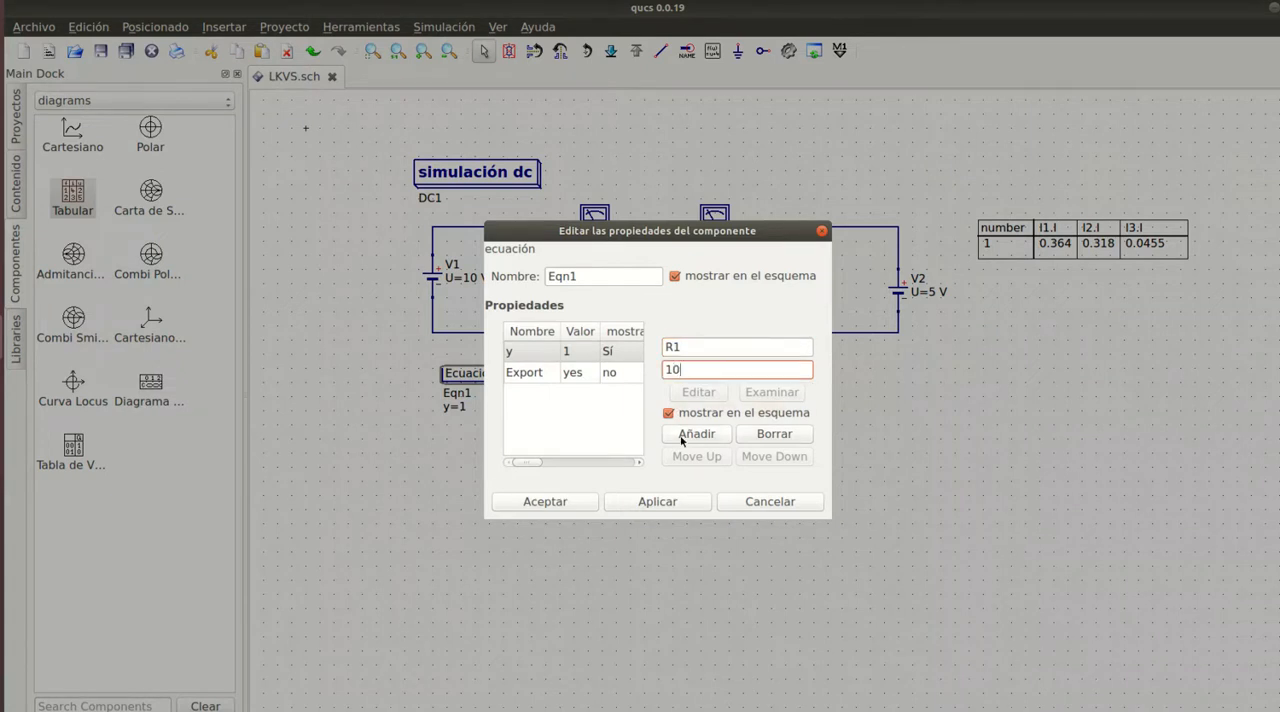
pyautogui.click(670, 500)
# - Add the variable R2 with value 20 to the same equation block
pyautogui.click(688, 345)
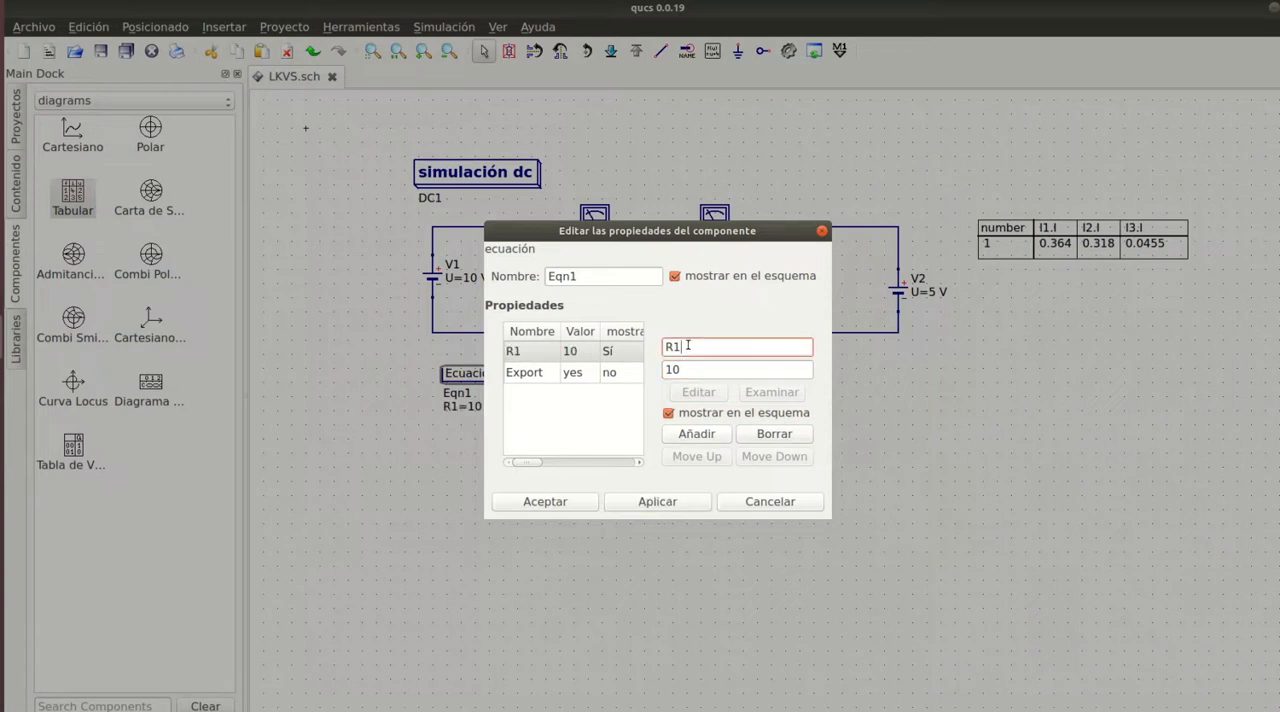
pyautogui.press('BackSpace')
pyautogui.write('2')
pyautogui.doubleClick(684, 372)
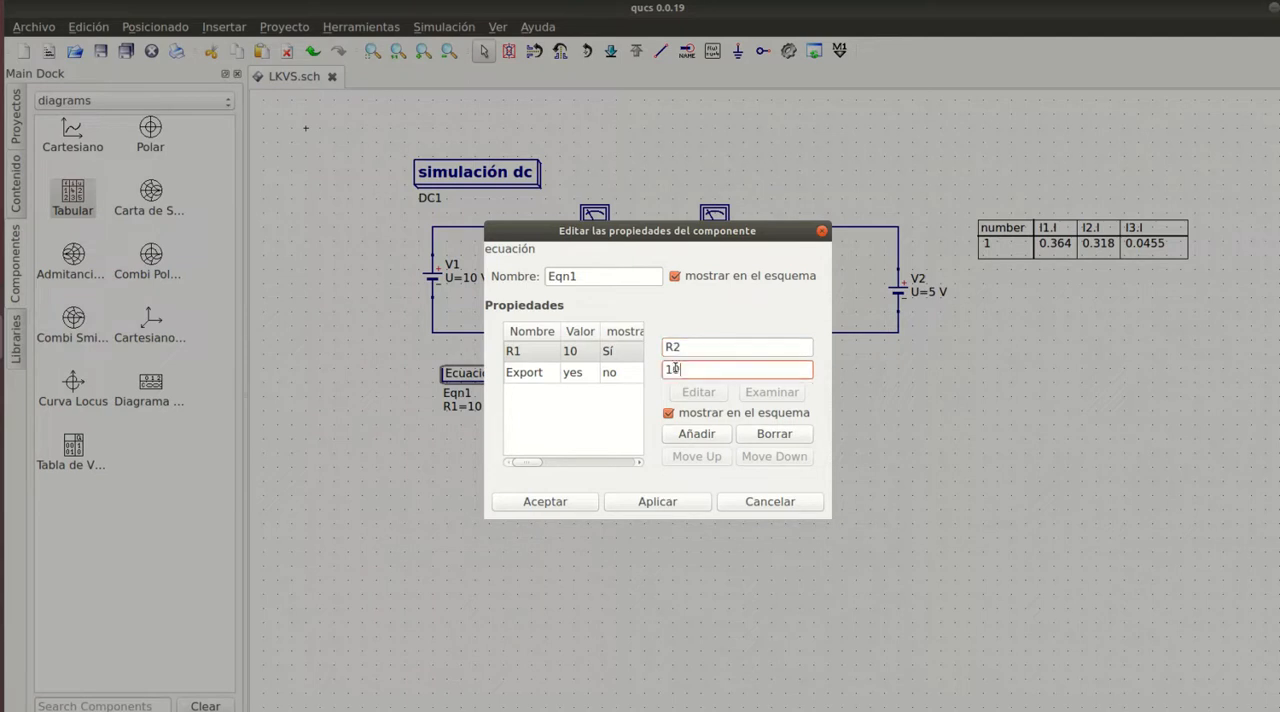
pyautogui.write('20')
pyautogui.click(690, 434)
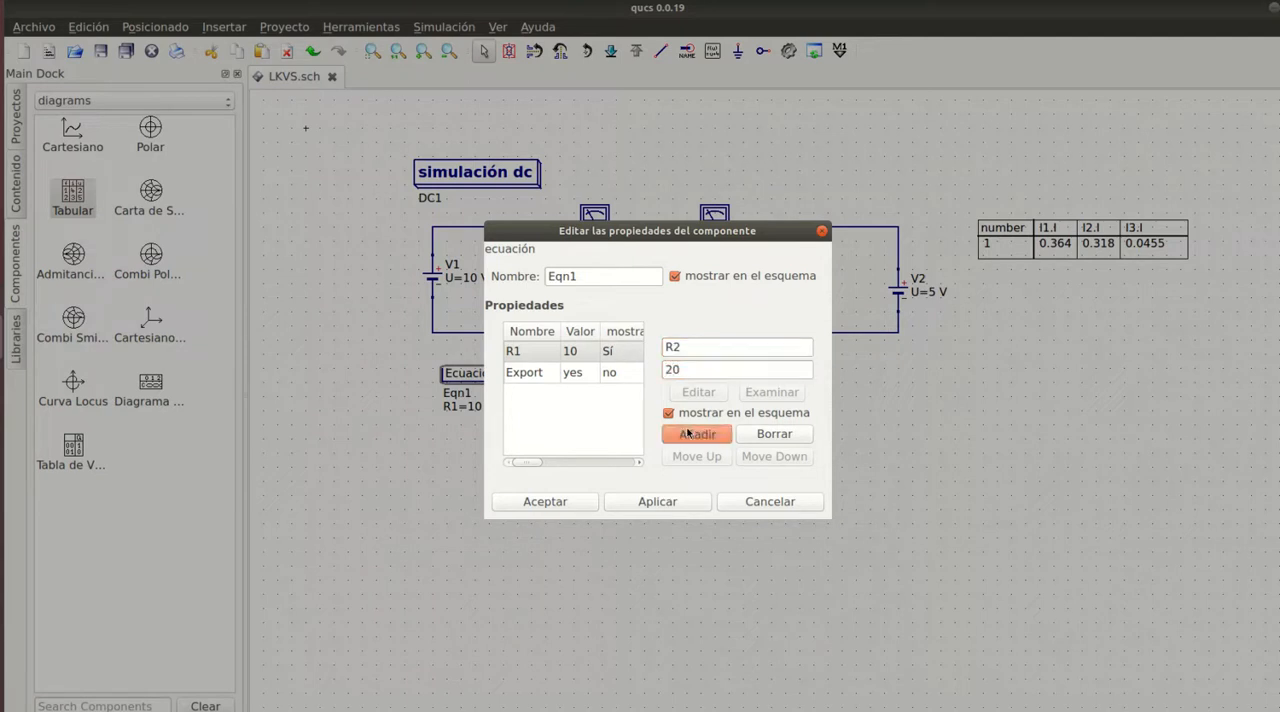
# - Add the variable R3 with value 30 and accept the equation block's properties
pyautogui.click(695, 344)
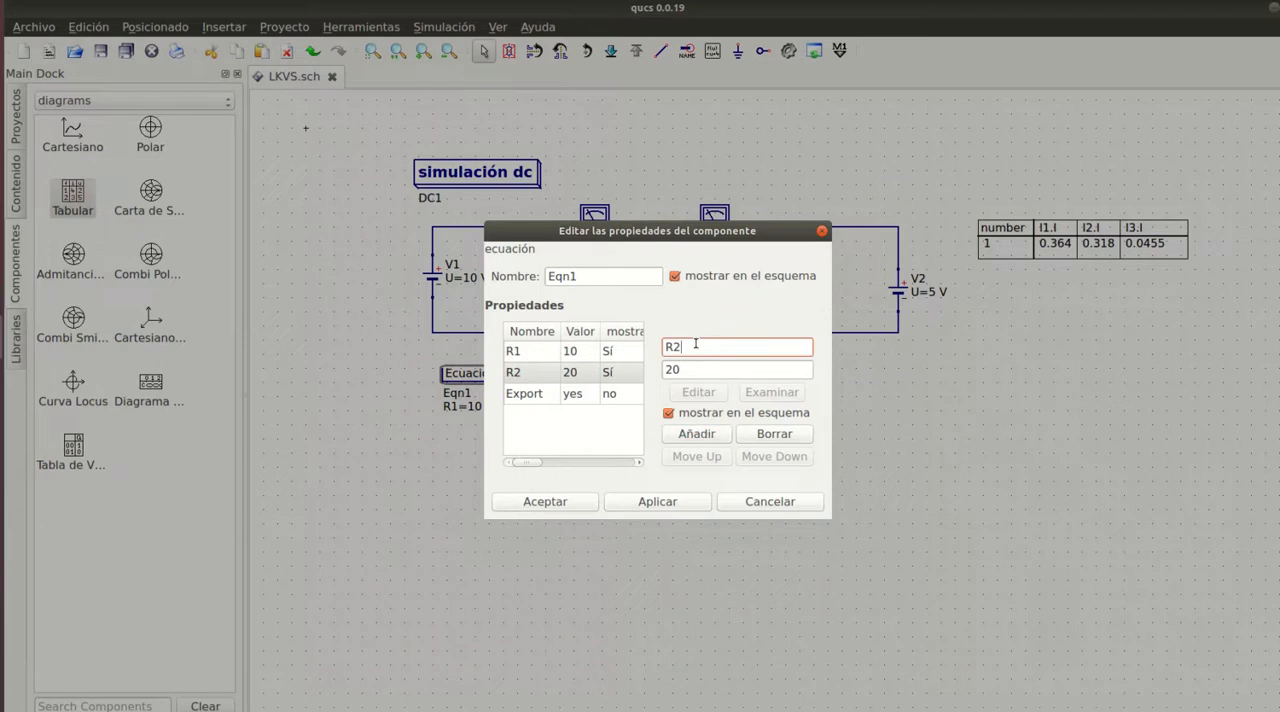
pyautogui.press('BackSpace')
pyautogui.write('3')
pyautogui.click(687, 368)
pyautogui.press('BackSpace')
pyautogui.press('BackSpace')
pyautogui.write('30')
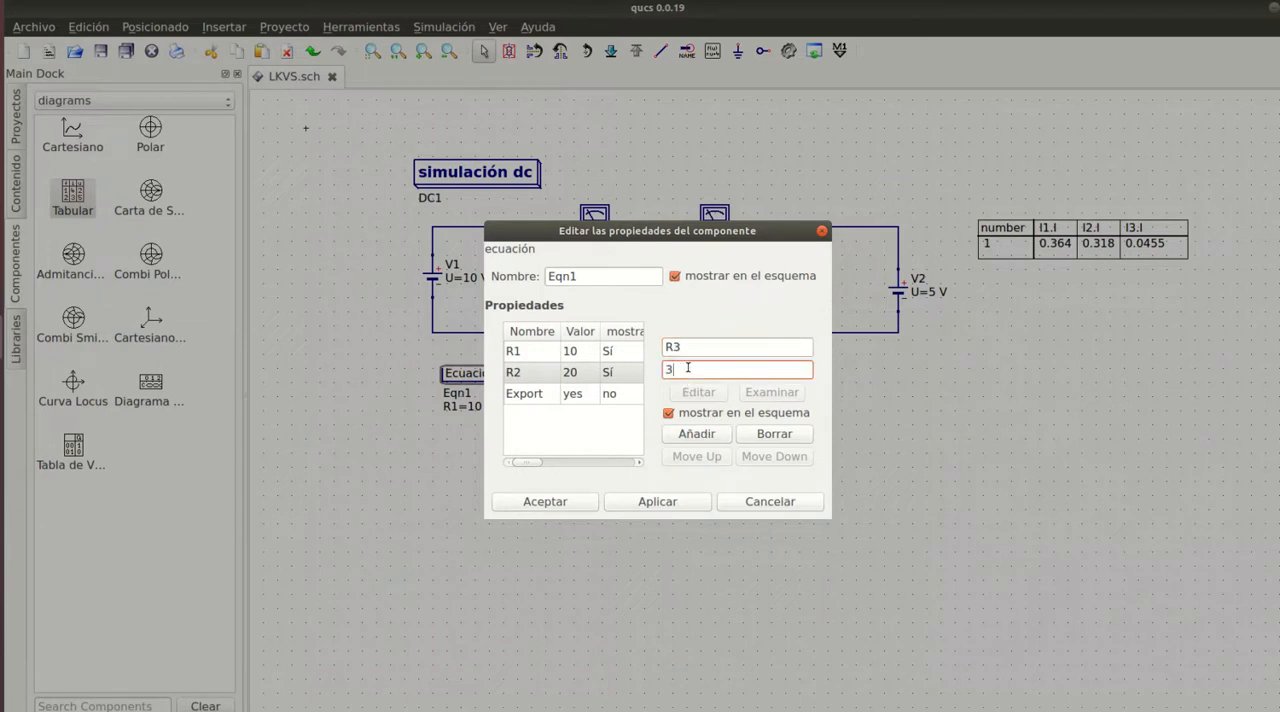
pyautogui.click(691, 437)
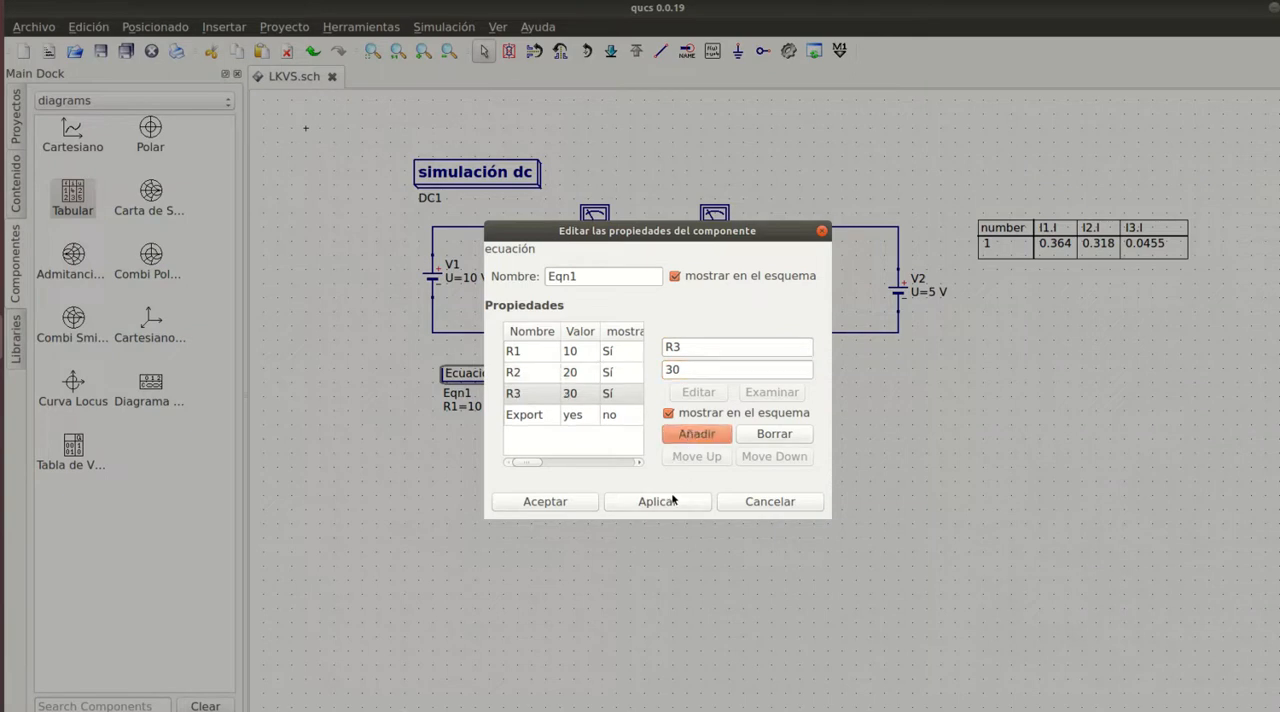
pyautogui.click(543, 501)
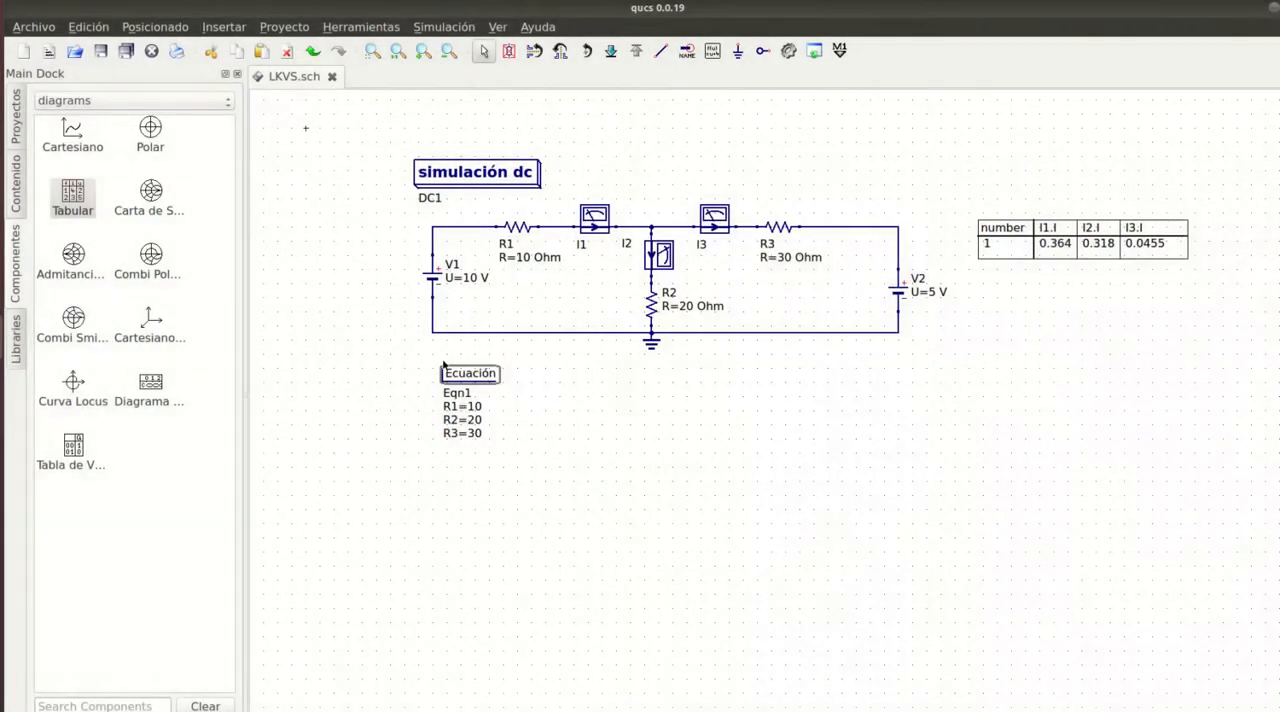
# - Move the resistor equation block up close beneath the circuit and place a second equation block to its right
pyautogui.moveTo(462, 386); pyautogui.dragTo(457, 358)
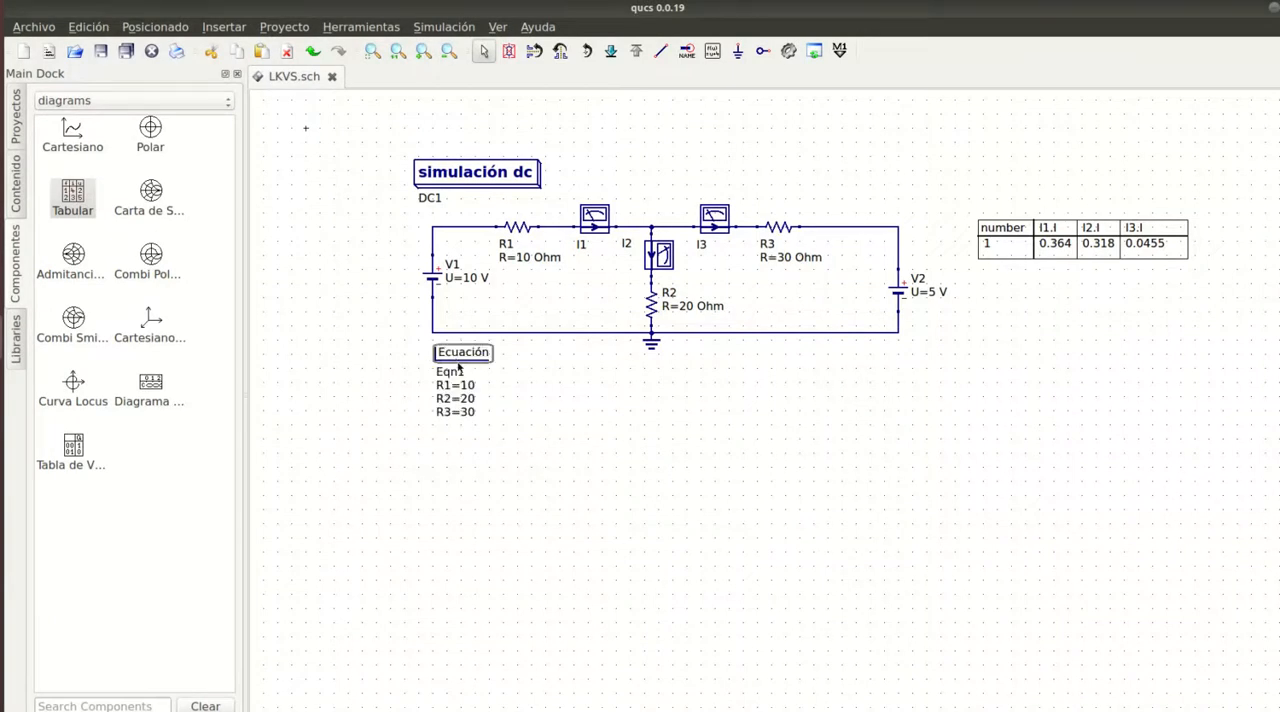
pyautogui.click(517, 408)
pyautogui.click(712, 50)
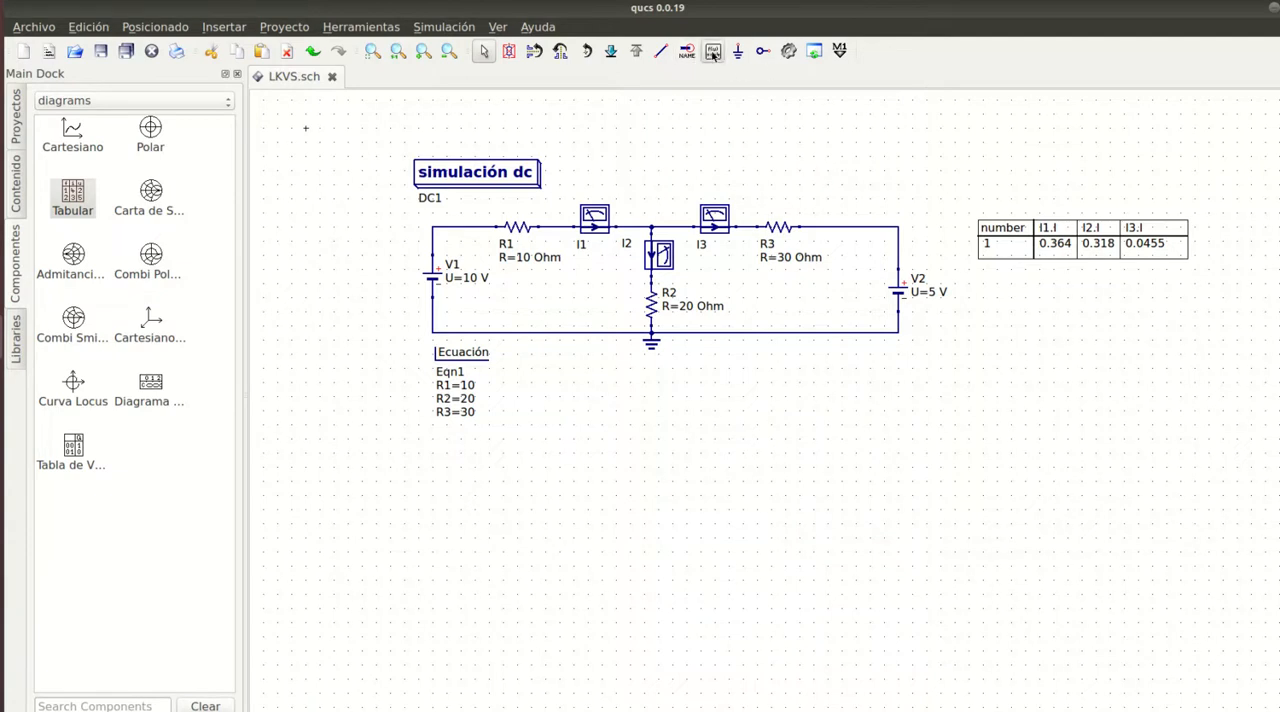
pyautogui.click(558, 356)
pyautogui.press('Escape')
# - Define P1 as I1.I^2*R1 in the second equation block and apply it
pyautogui.doubleClick(558, 356)
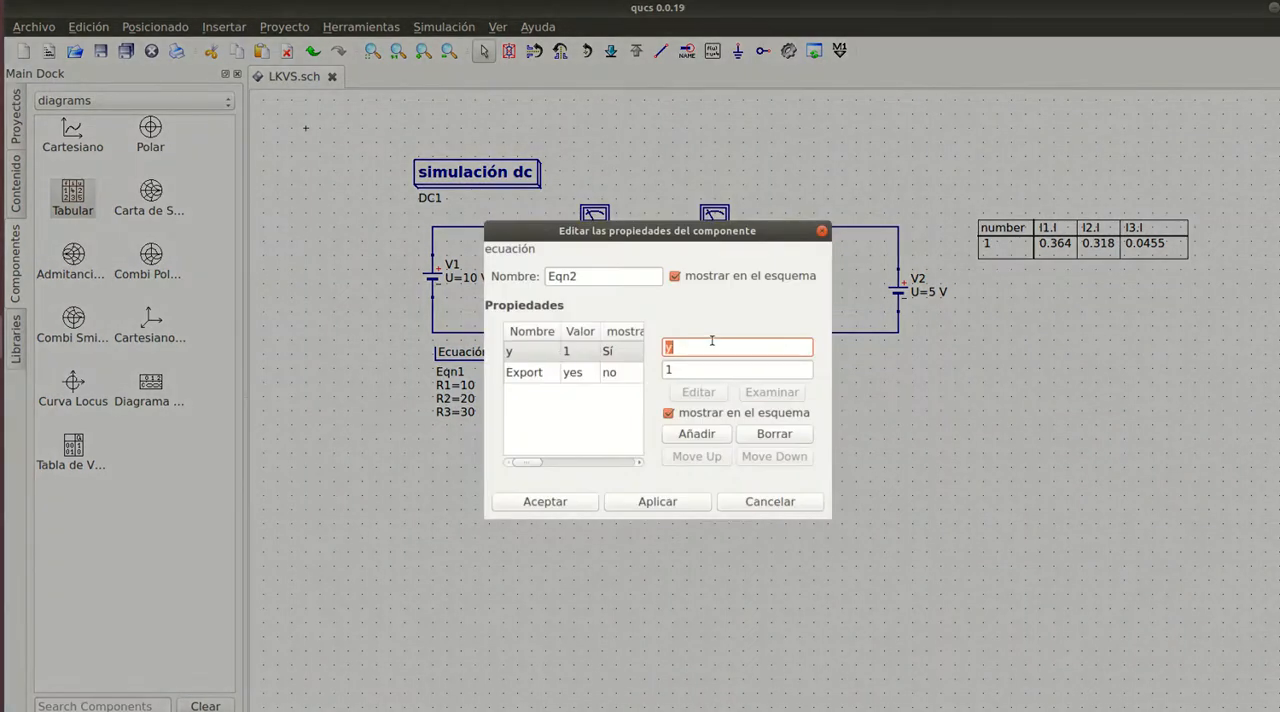
pyautogui.write('P1')
pyautogui.press('Tab')
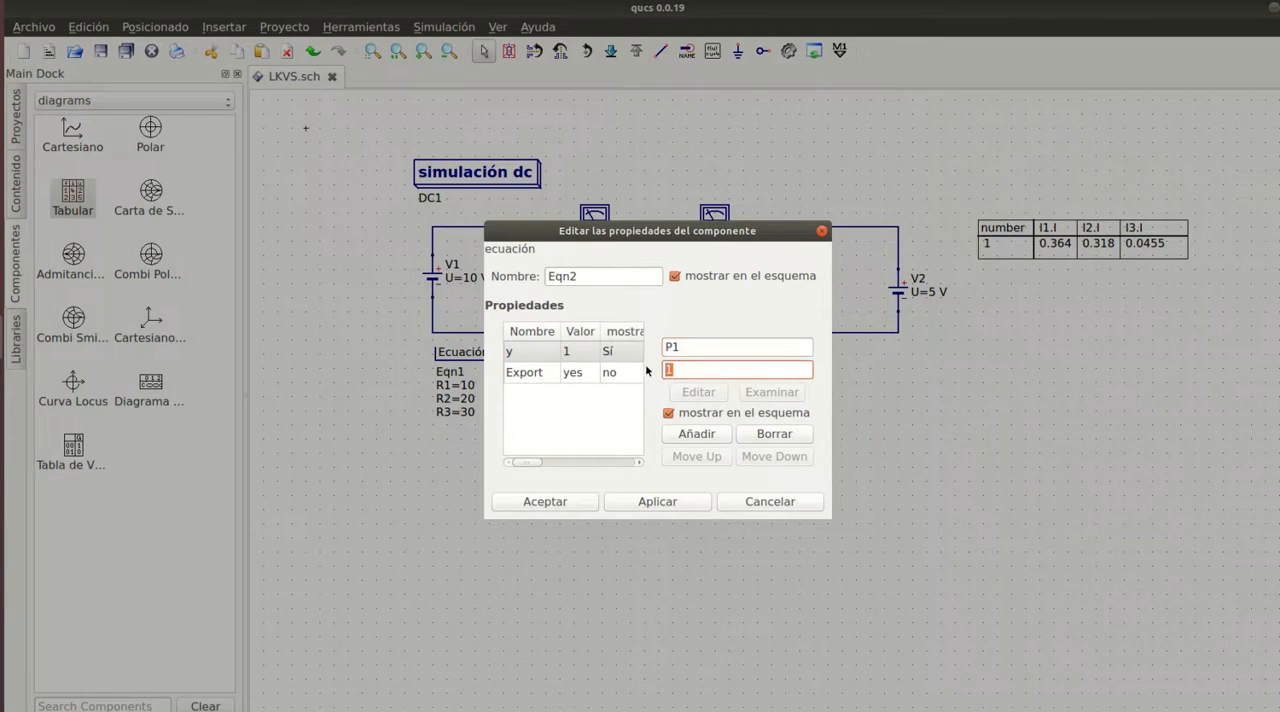
pyautogui.write('I1.I')
pyautogui.write('^2*R1')
pyautogui.click(668, 503)
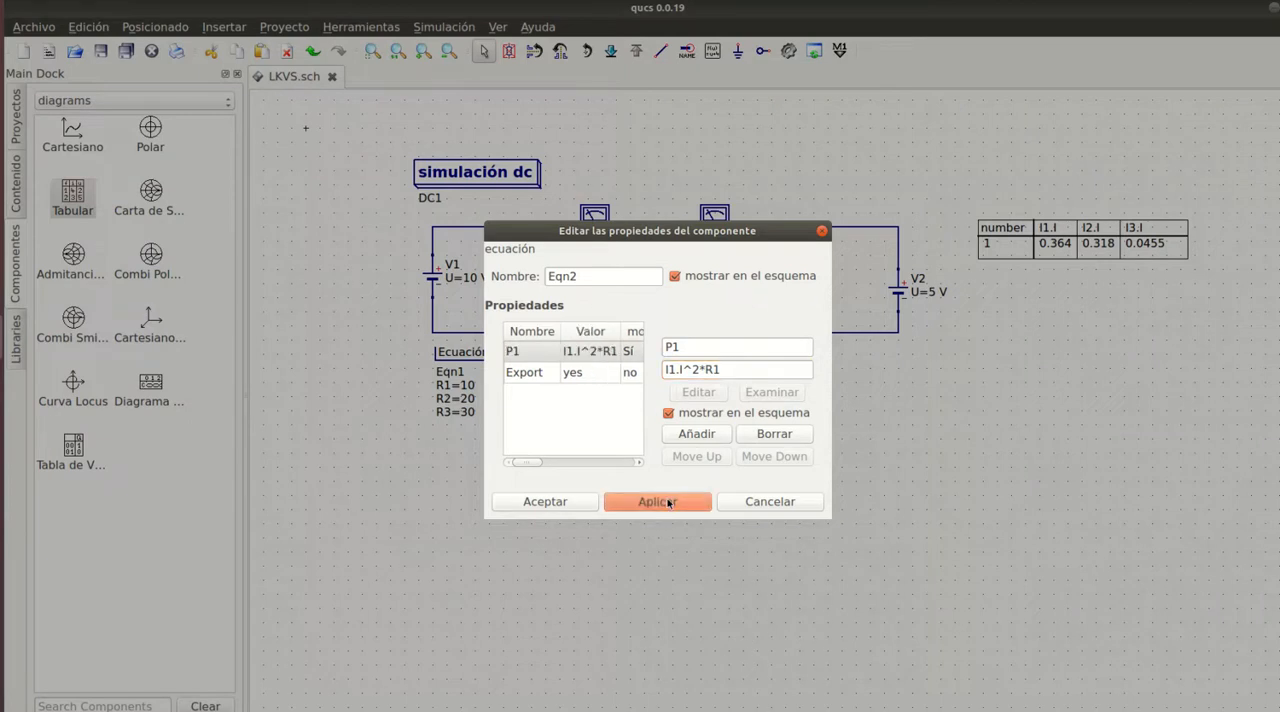
# - Add the variable P2 with the expression I2.I^2*R2 to the second equation block
pyautogui.click(685, 352)
pyautogui.press('BackSpace')
pyautogui.write('2')
pyautogui.click(673, 369)
pyautogui.press('BackSpace')
pyautogui.write('2')
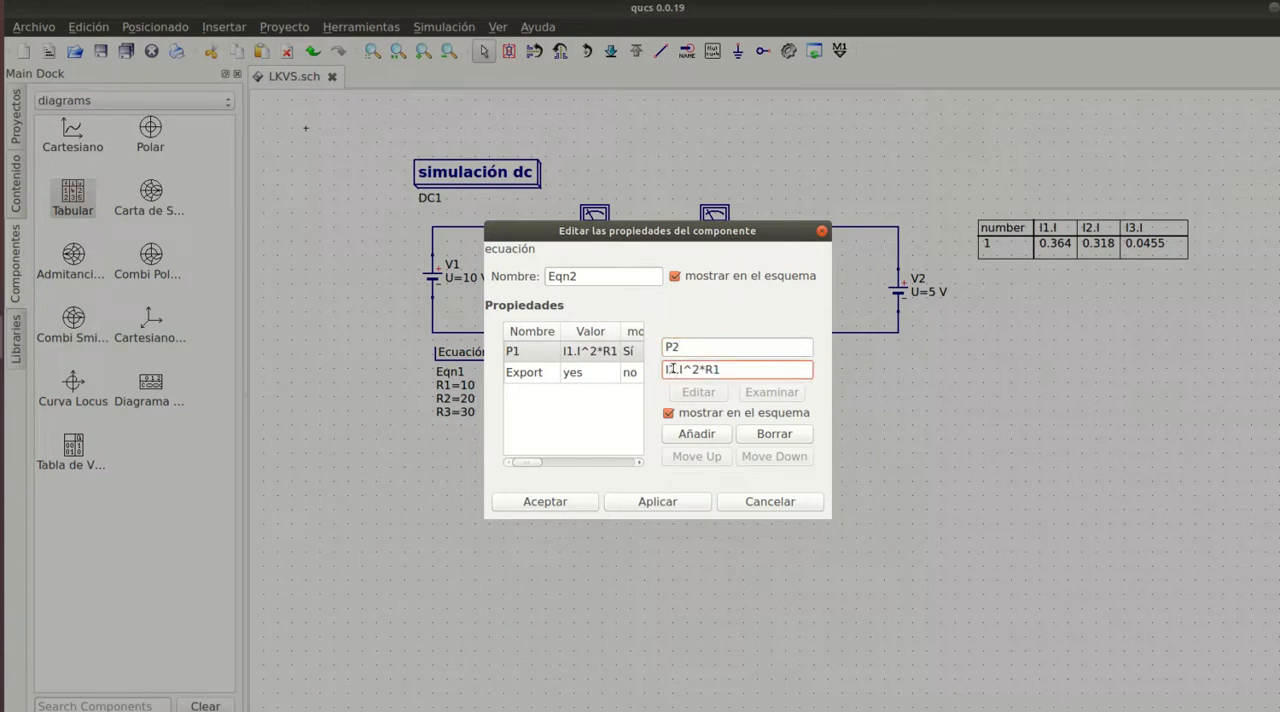
pyautogui.click(726, 371)
pyautogui.press('BackSpace')
pyautogui.write('2')
pyautogui.click(695, 434)
# - Add the variable P3 with the expression I3.I^2*R3 to the second equation block and accept its properties
pyautogui.click(692, 348)
pyautogui.press('BackSpace')
pyautogui.write('3')
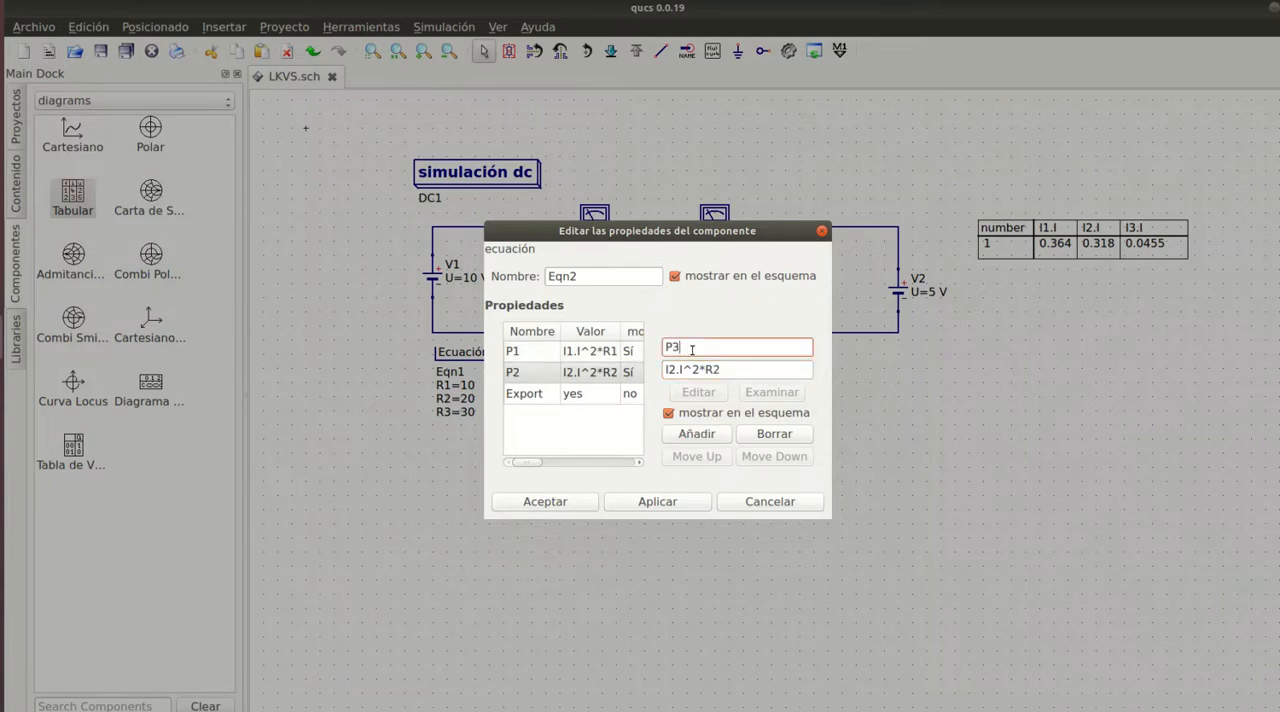
pyautogui.click(677, 370)
pyautogui.press('BackSpace')
pyautogui.write('3')
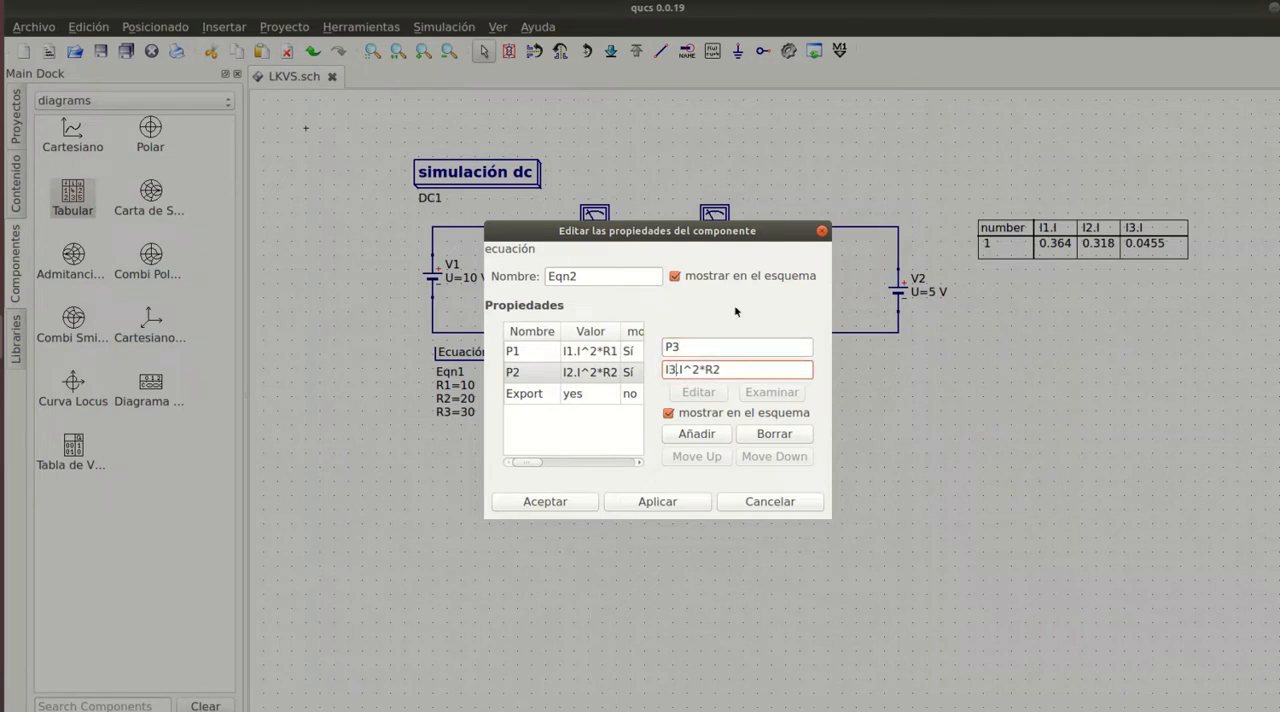
pyautogui.click(737, 370)
pyautogui.press('BackSpace')
pyautogui.write('3')
pyautogui.click(686, 435)
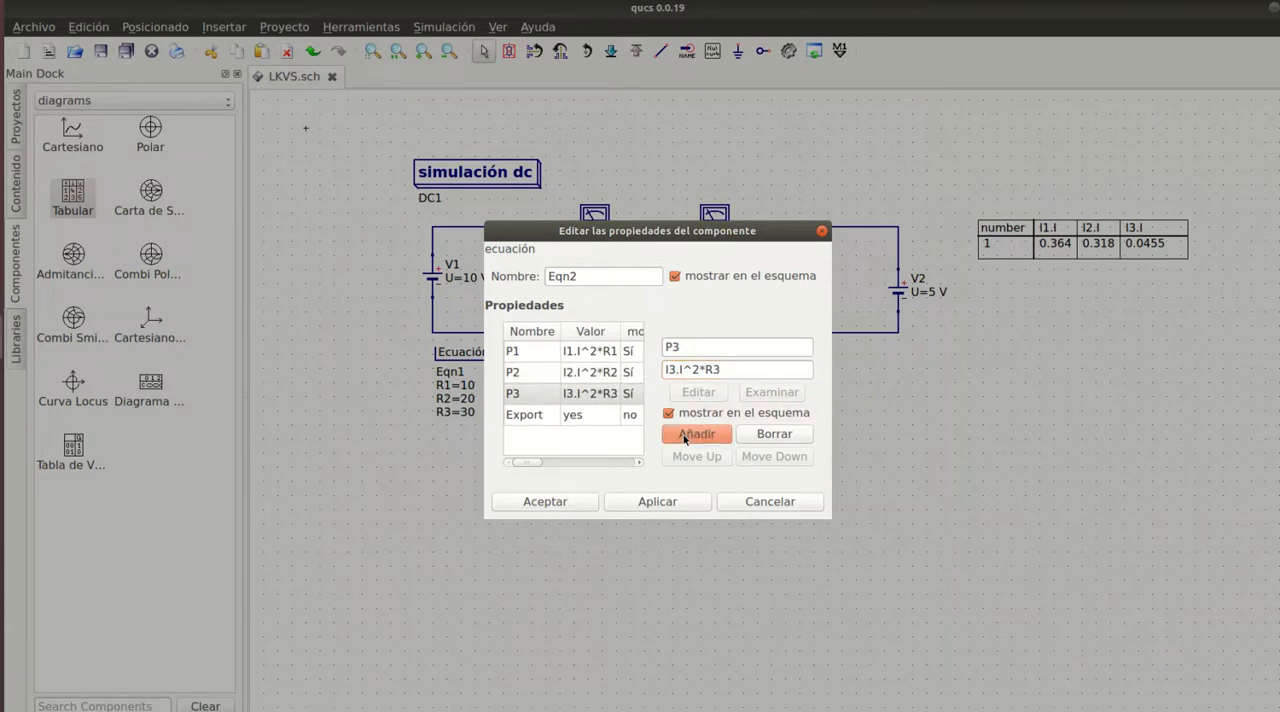
pyautogui.click(545, 505)
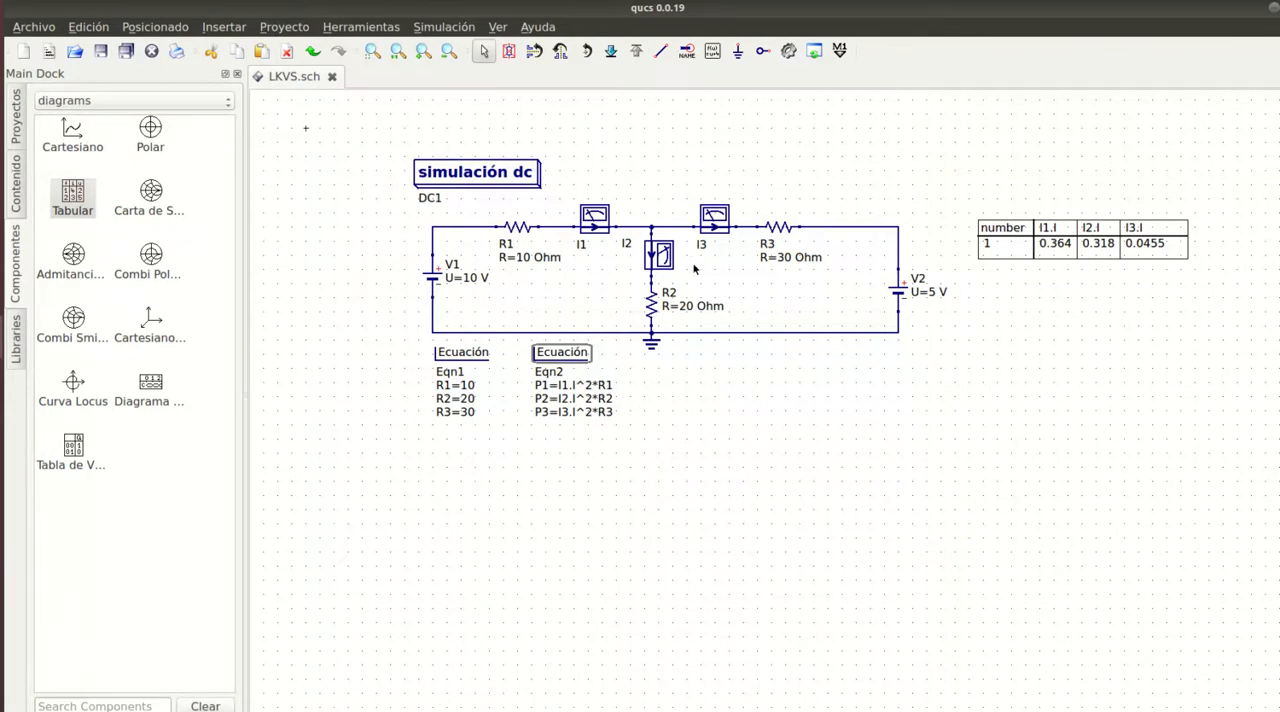
# - Rerun the simulation and place a table listing P1, P2 and P3 below the branch current table
pyautogui.click(788, 52)
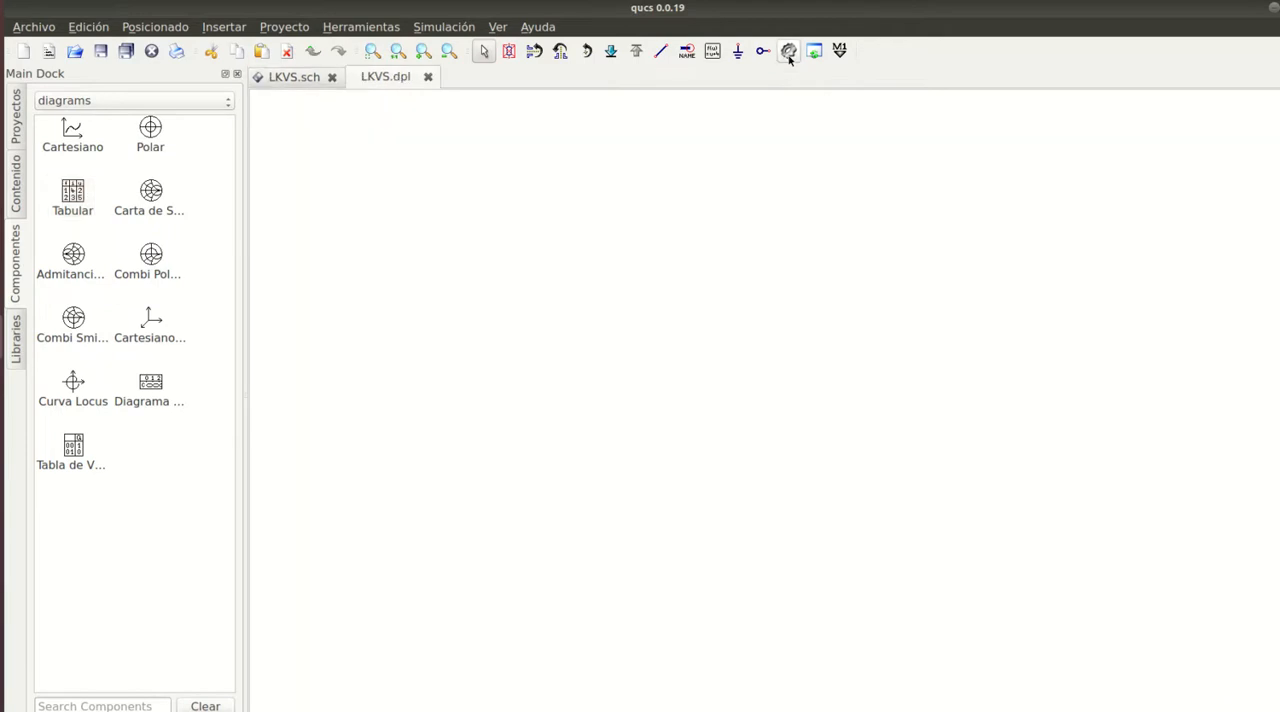
pyautogui.click(428, 76)
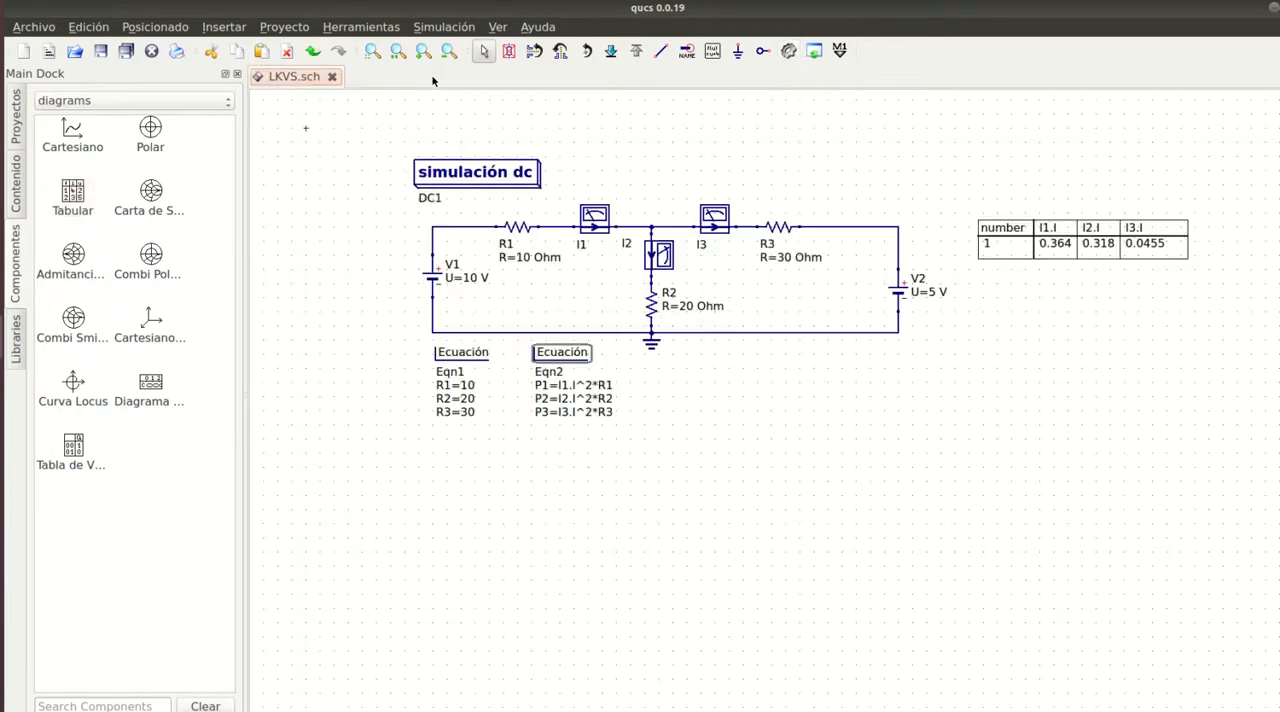
pyautogui.click(68, 202)
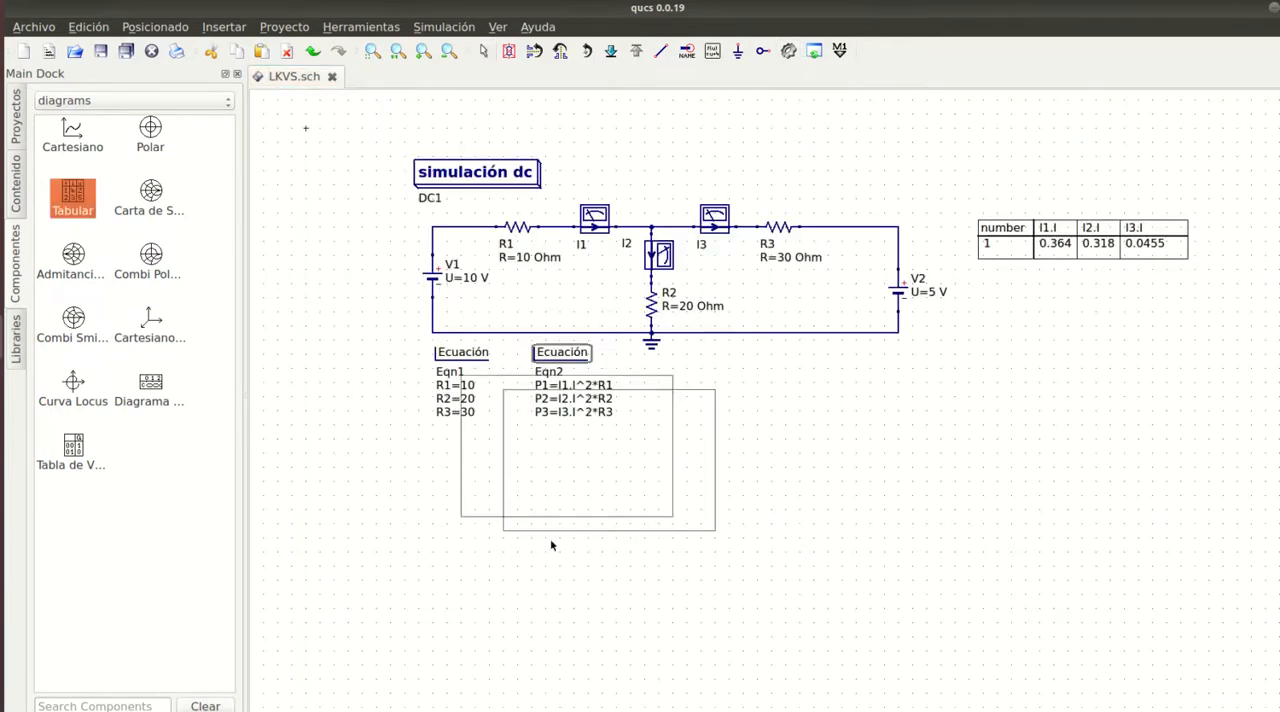
pyautogui.click(981, 410)
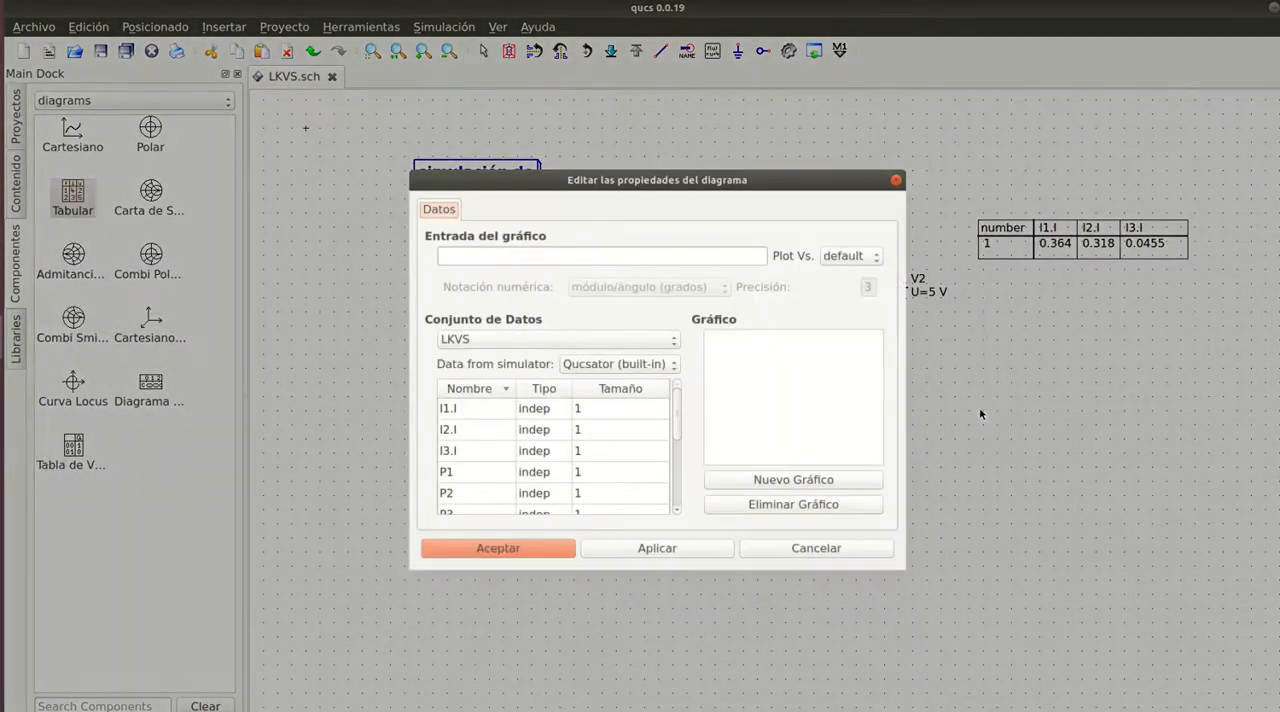
pyautogui.doubleClick(487, 469)
pyautogui.doubleClick(471, 495)
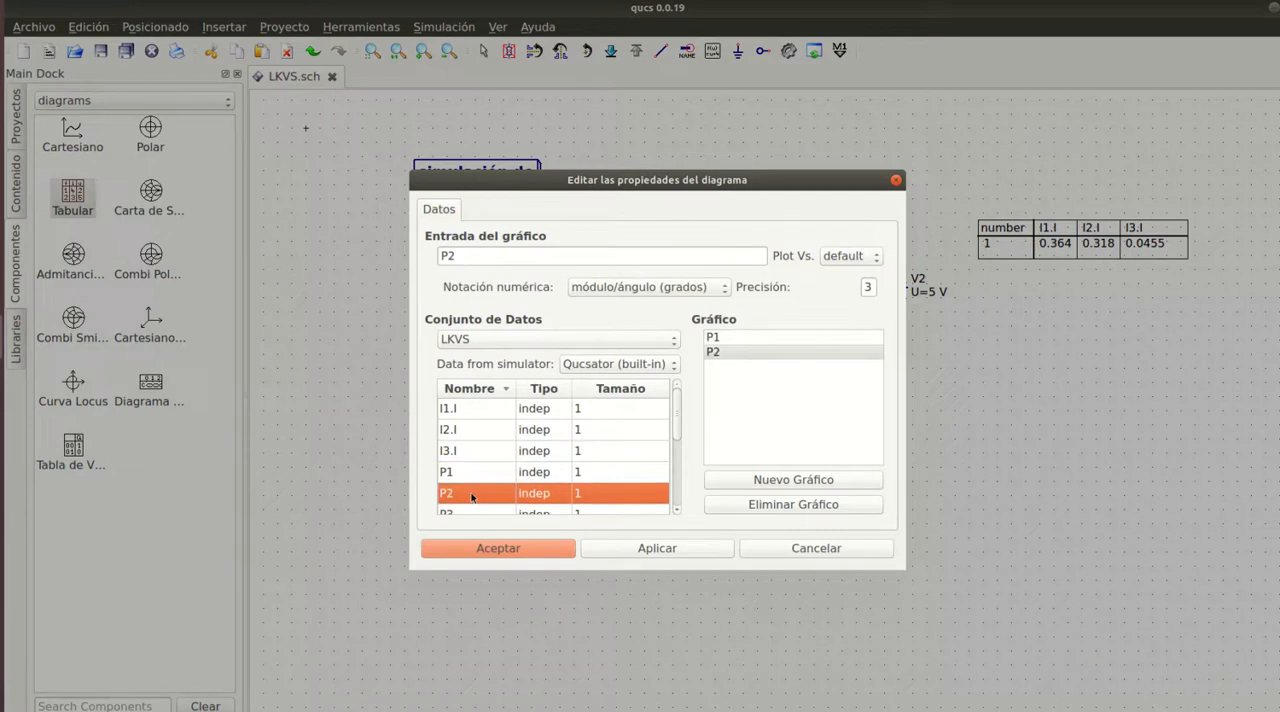
pyautogui.doubleClick(467, 512)
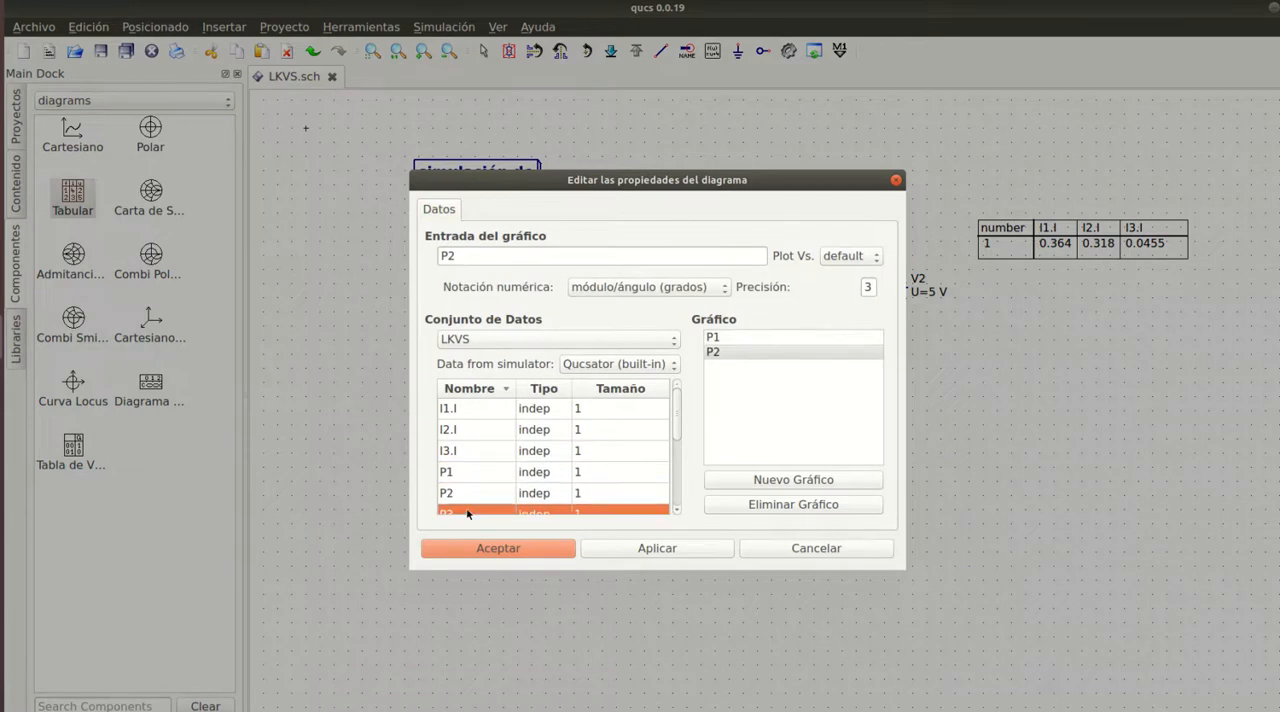
pyautogui.click(648, 549)
pyautogui.click(544, 552)
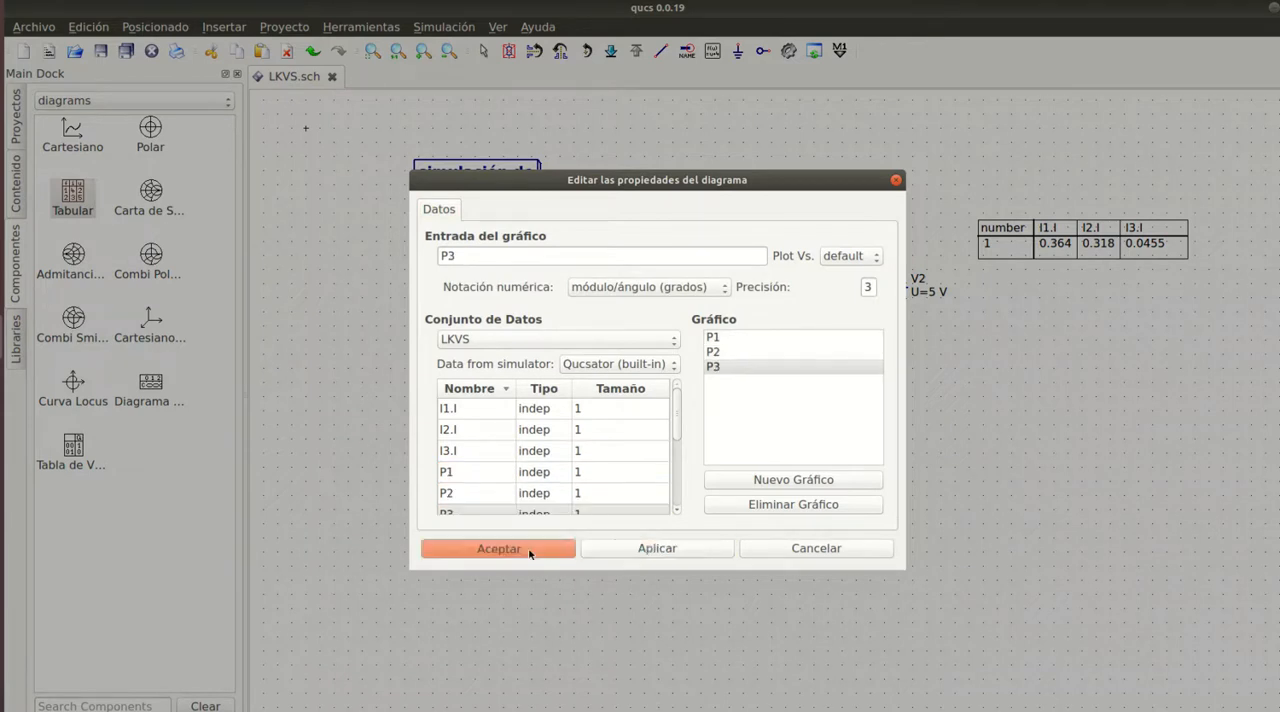
pyautogui.press('Escape')
# - Shrink the power table to a single data row and fit it directly beneath the current table
pyautogui.click(984, 406)
pyautogui.moveTo(983, 410); pyautogui.dragTo(986, 318)
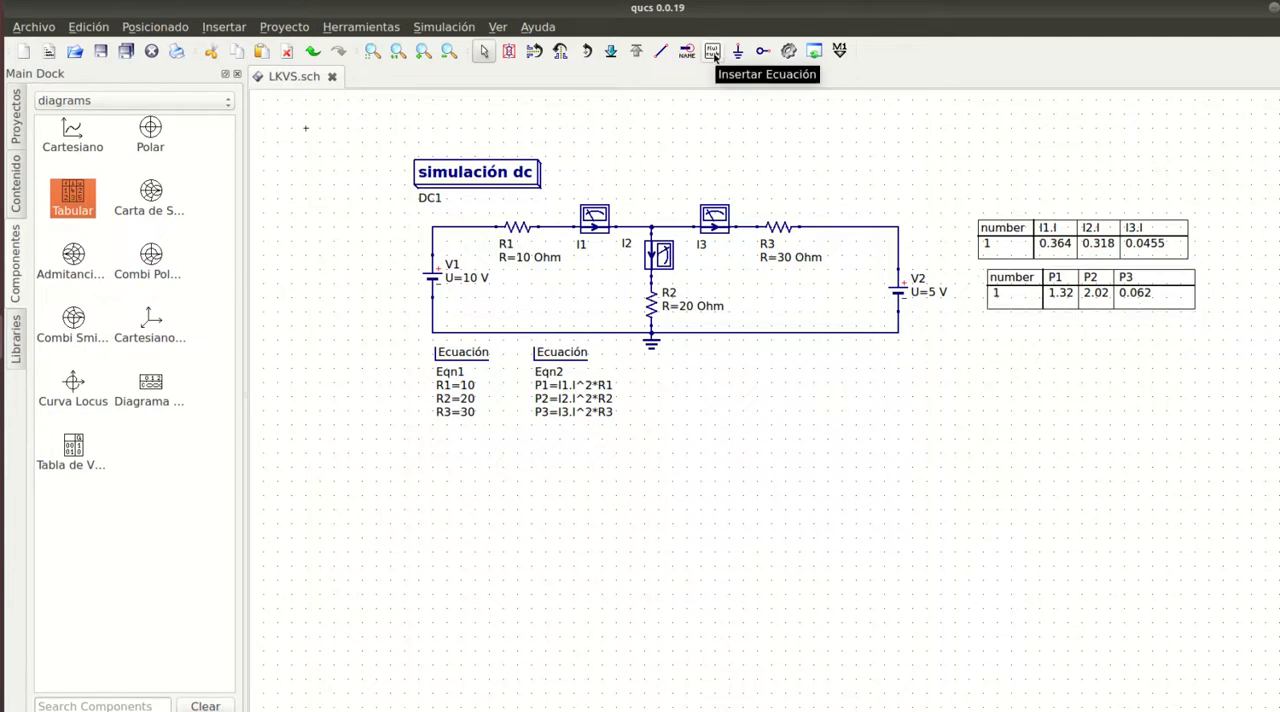
# - Place a third equation block beneath the circuit, to the right of the power equations
pyautogui.click(712, 52)
pyautogui.click(730, 367)
pyautogui.press('Escape')
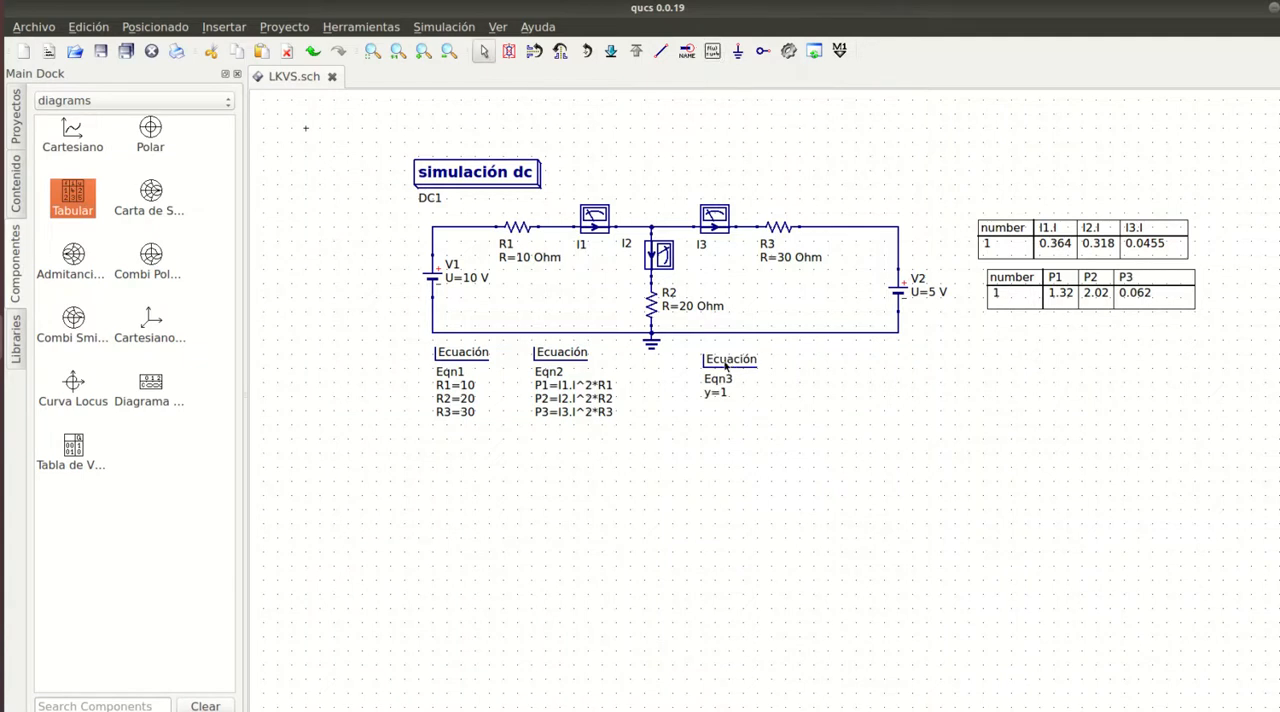
# - Define V1 as I1.I*R1 in the third equation block and apply it
pyautogui.doubleClick(723, 361)
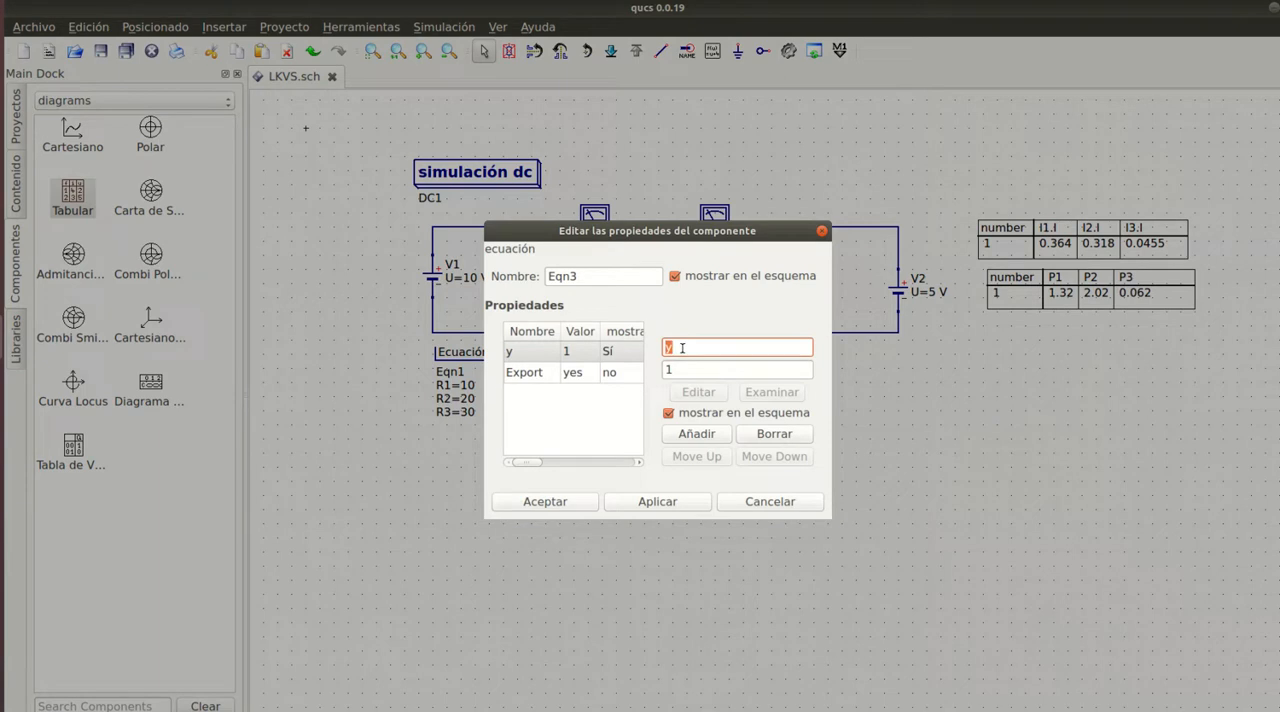
pyautogui.write('V1')
pyautogui.press('Tab')
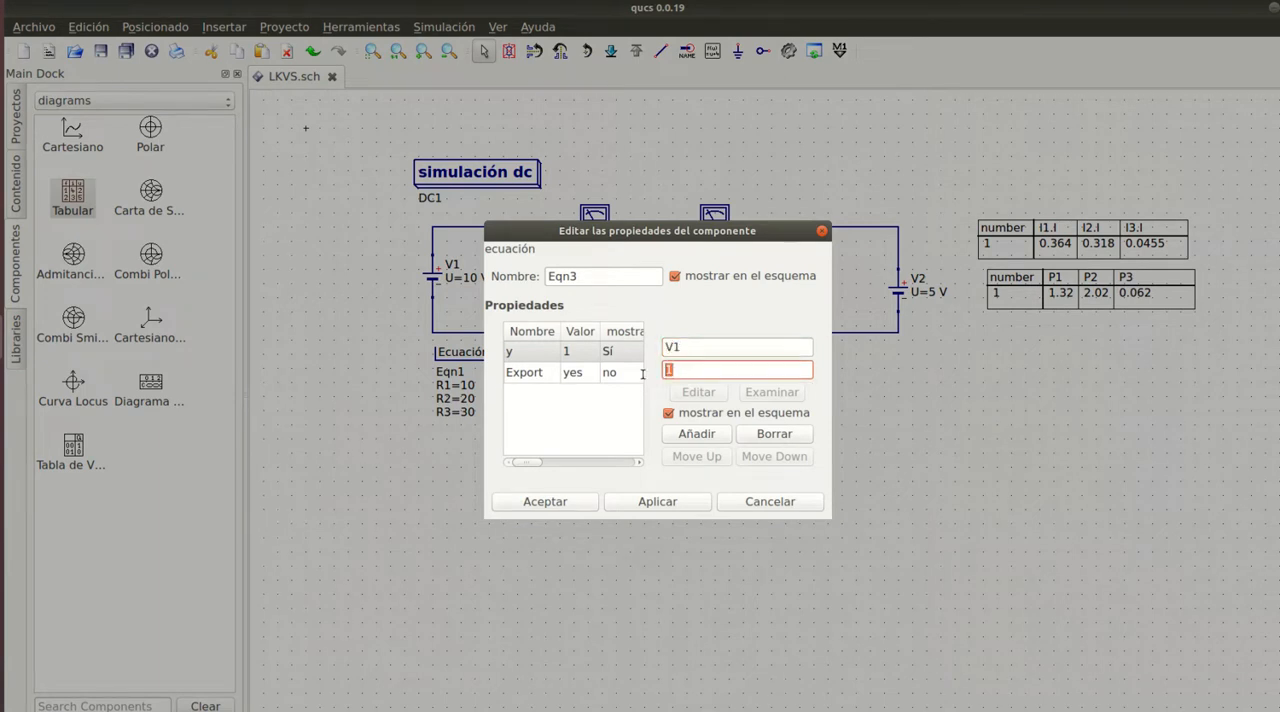
pyautogui.write('I1.I*R1')
pyautogui.click(676, 501)
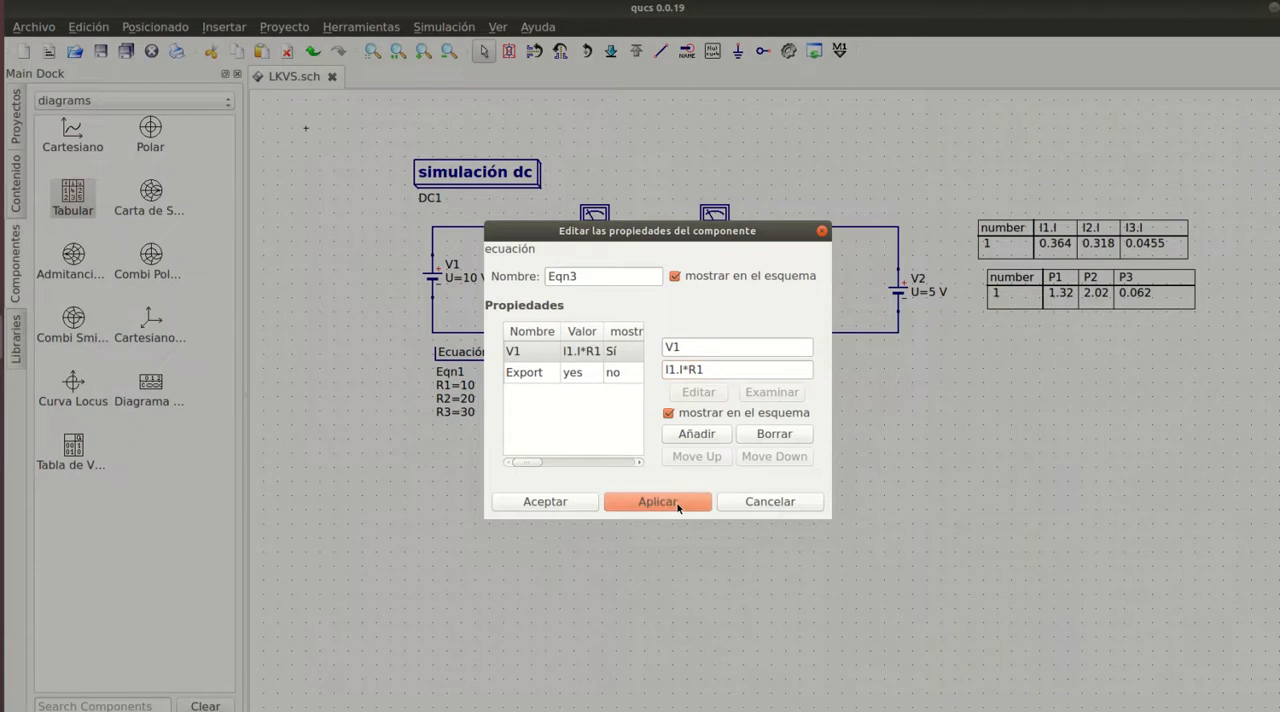
# - Add the variable V2 with the expression I2.I*R2 to the third equation block
pyautogui.click(694, 346)
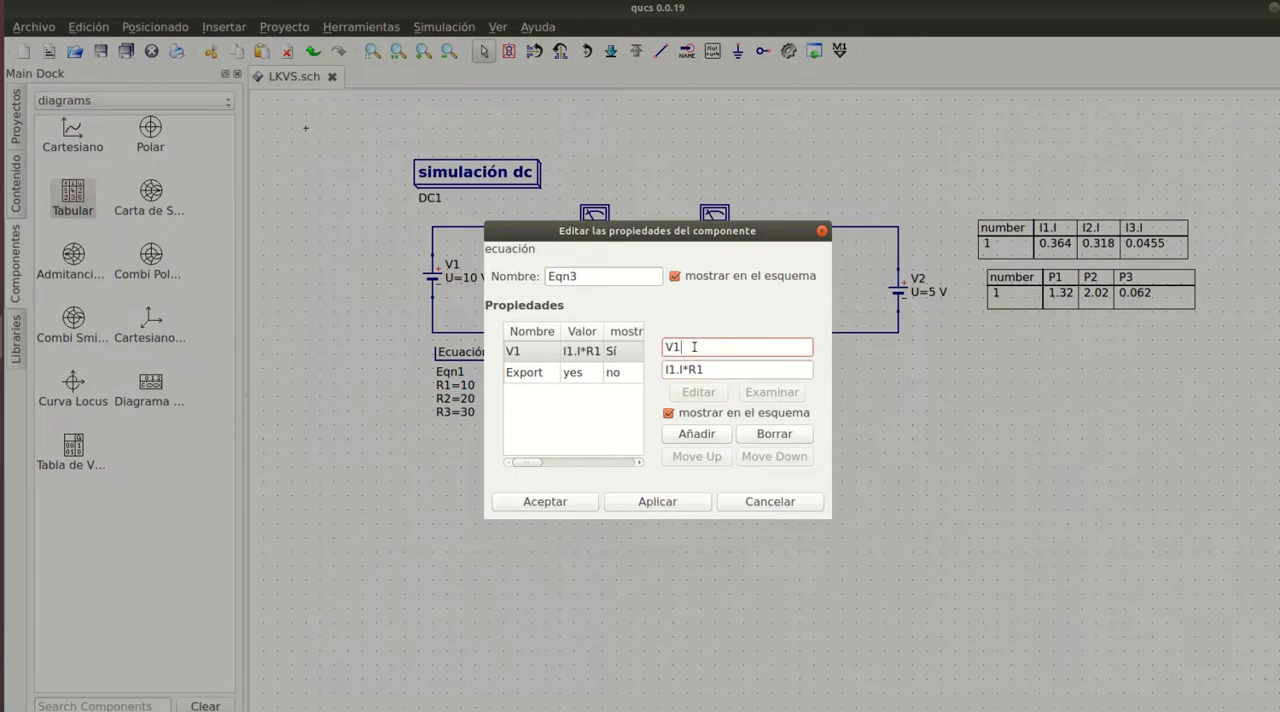
pyautogui.press('BackSpace')
pyautogui.write('2')
pyautogui.click(678, 369)
pyautogui.press('BackSpace')
pyautogui.write('2')
pyautogui.press('BackSpace')
pyautogui.write('2')
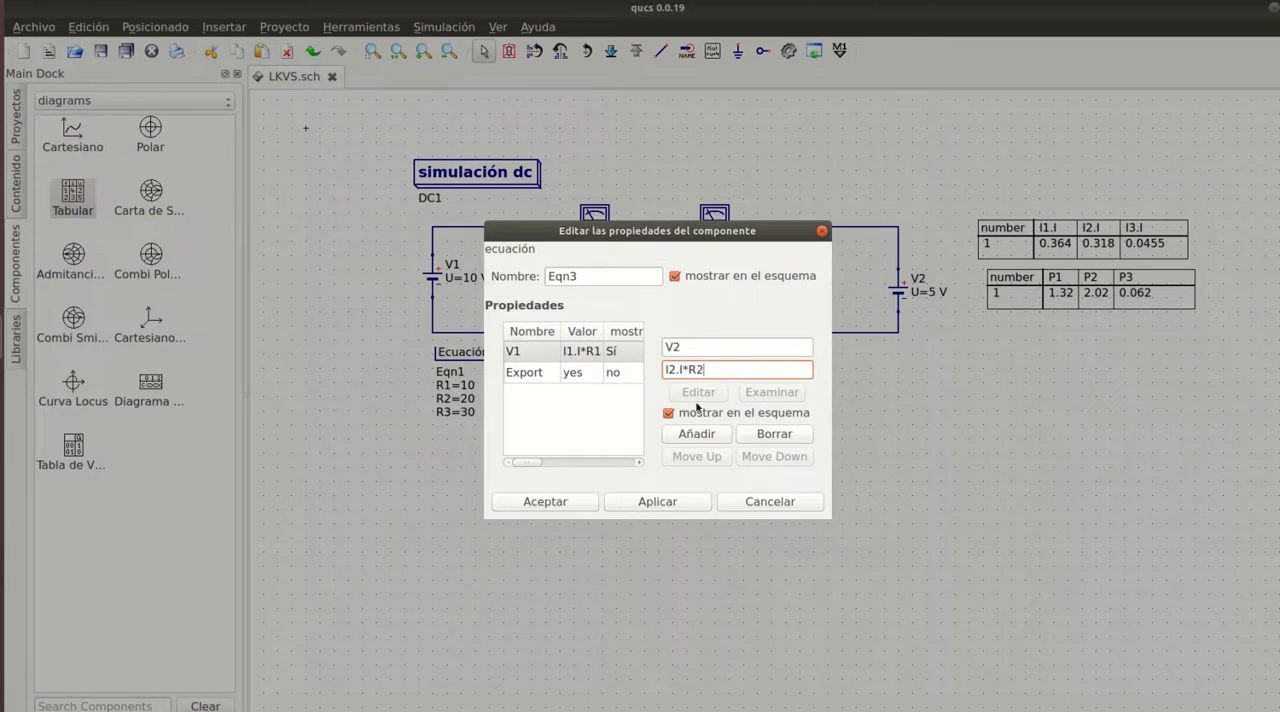
pyautogui.click(692, 434)
# - Add the variable V3 with the expression I3.I*R3 to the third equation block and accept its properties
pyautogui.click(688, 346)
pyautogui.press('BackSpace')
pyautogui.write('3')
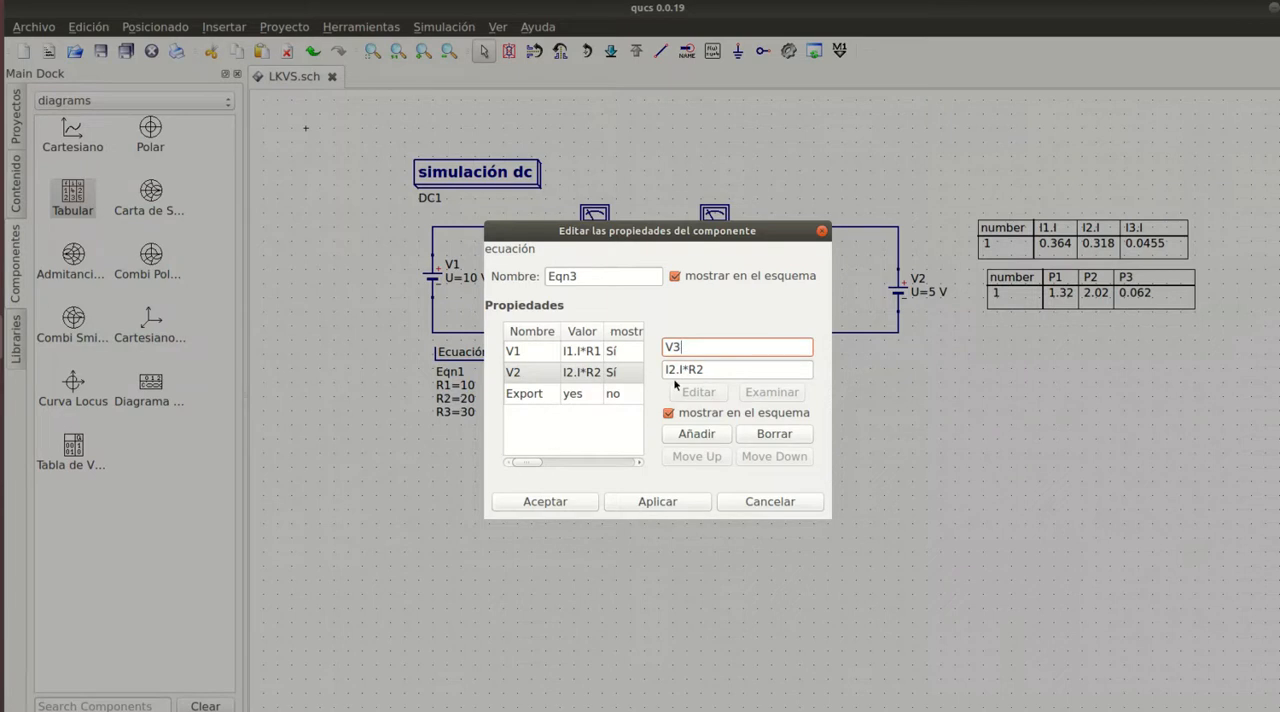
pyautogui.click(673, 369)
pyautogui.press('BackSpace')
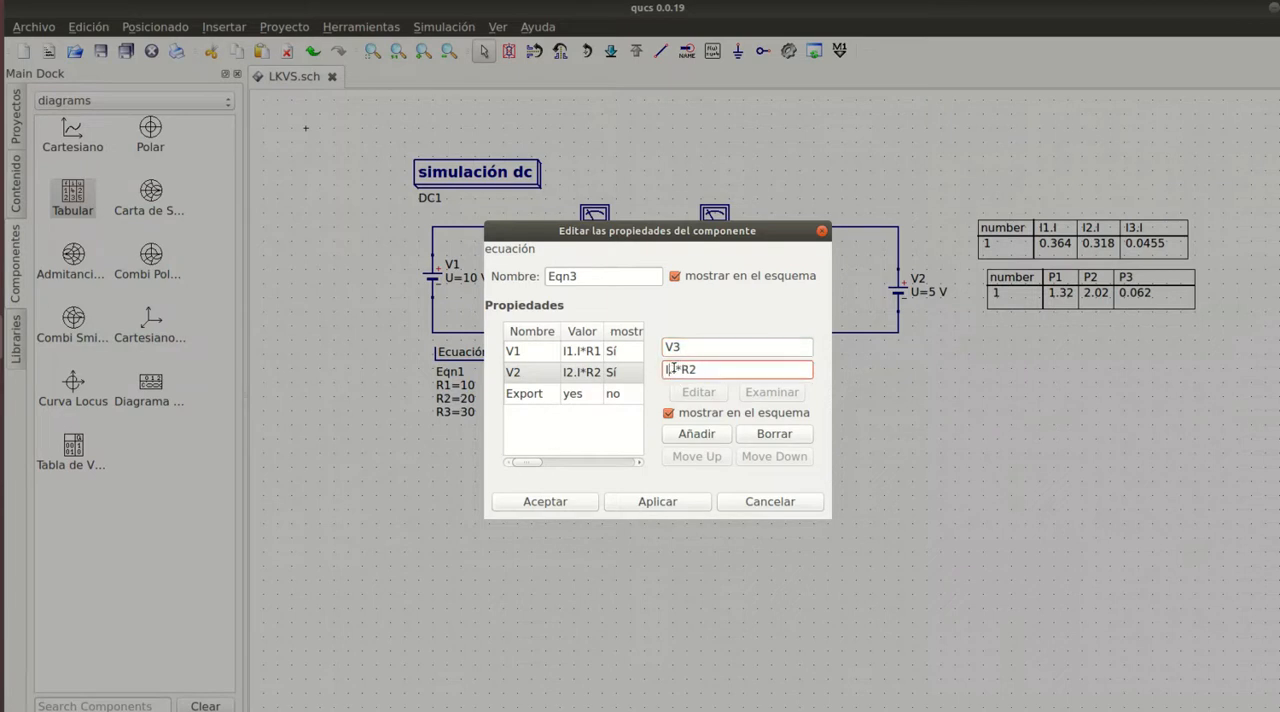
pyautogui.write('3')
pyautogui.press('BackSpace')
pyautogui.write('3')
pyautogui.click(697, 434)
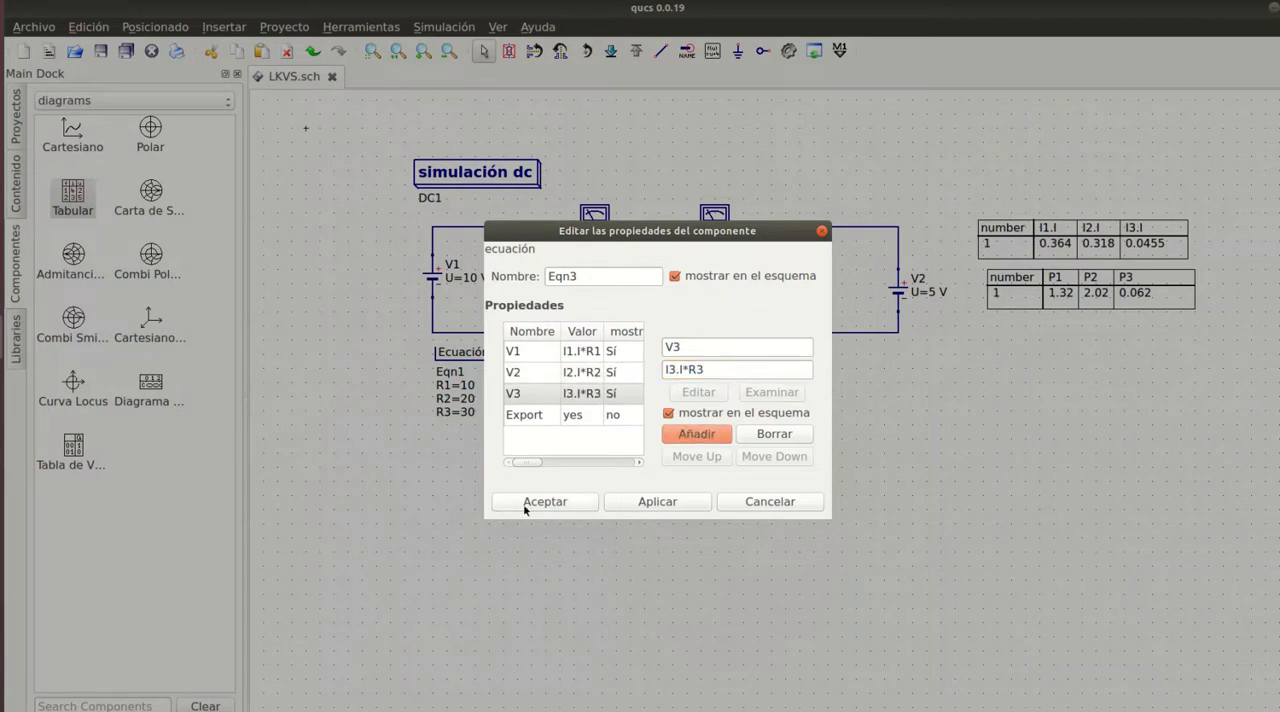
pyautogui.click(578, 511)
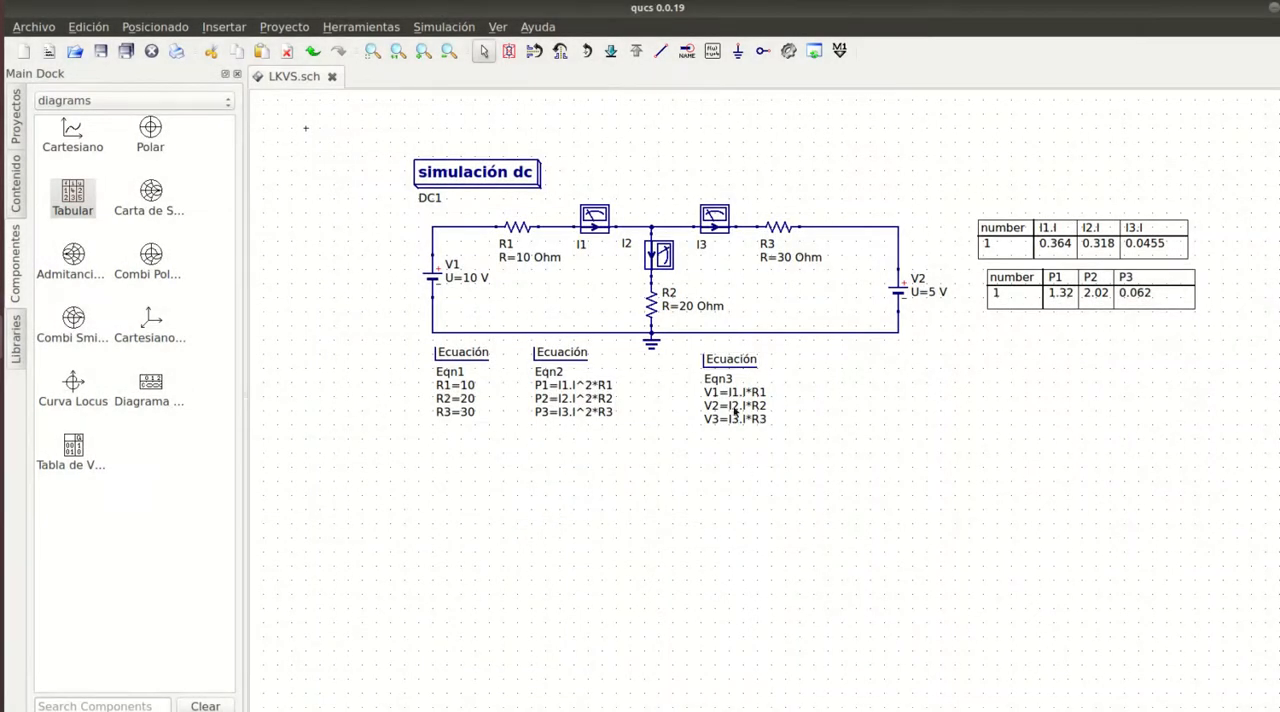
# - Move the voltage equation block slightly so that it lines up with the other two equation blocks
pyautogui.moveTo(727, 368); pyautogui.dragTo(720, 361)
pyautogui.click(868, 452)
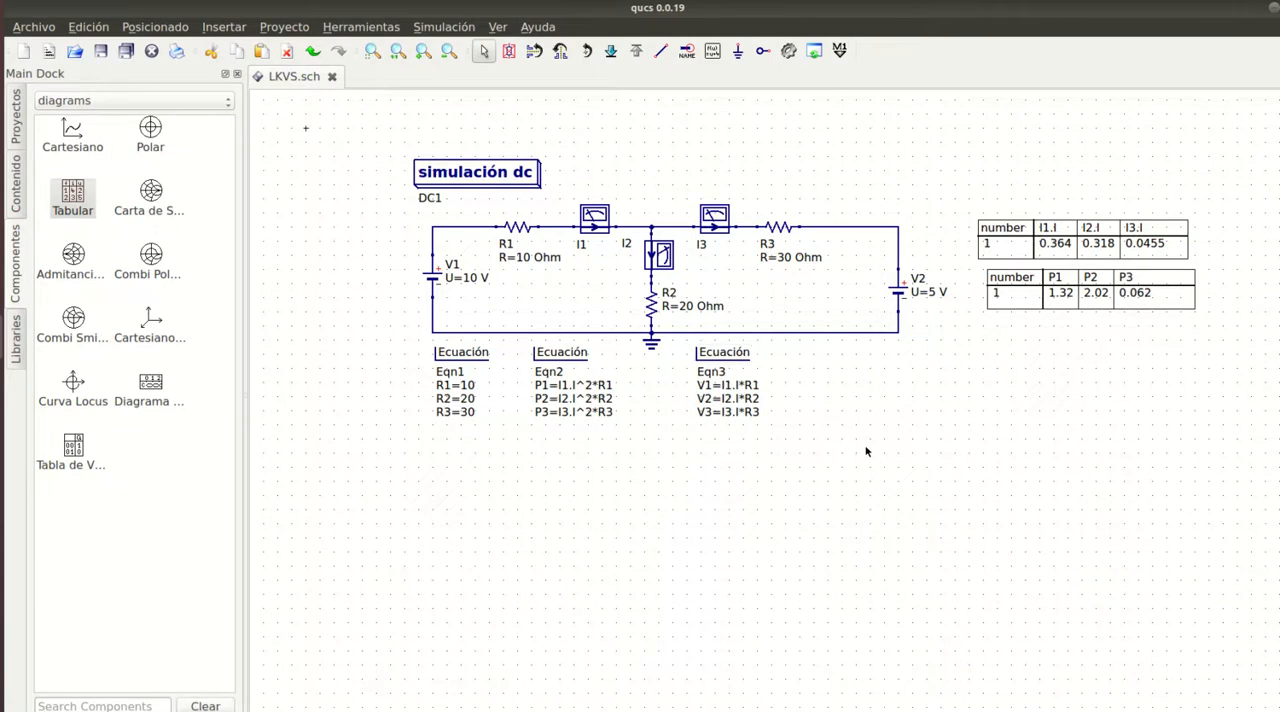
# - Rerun the simulation and place a new tabular diagram below the power table
pyautogui.click(789, 51)
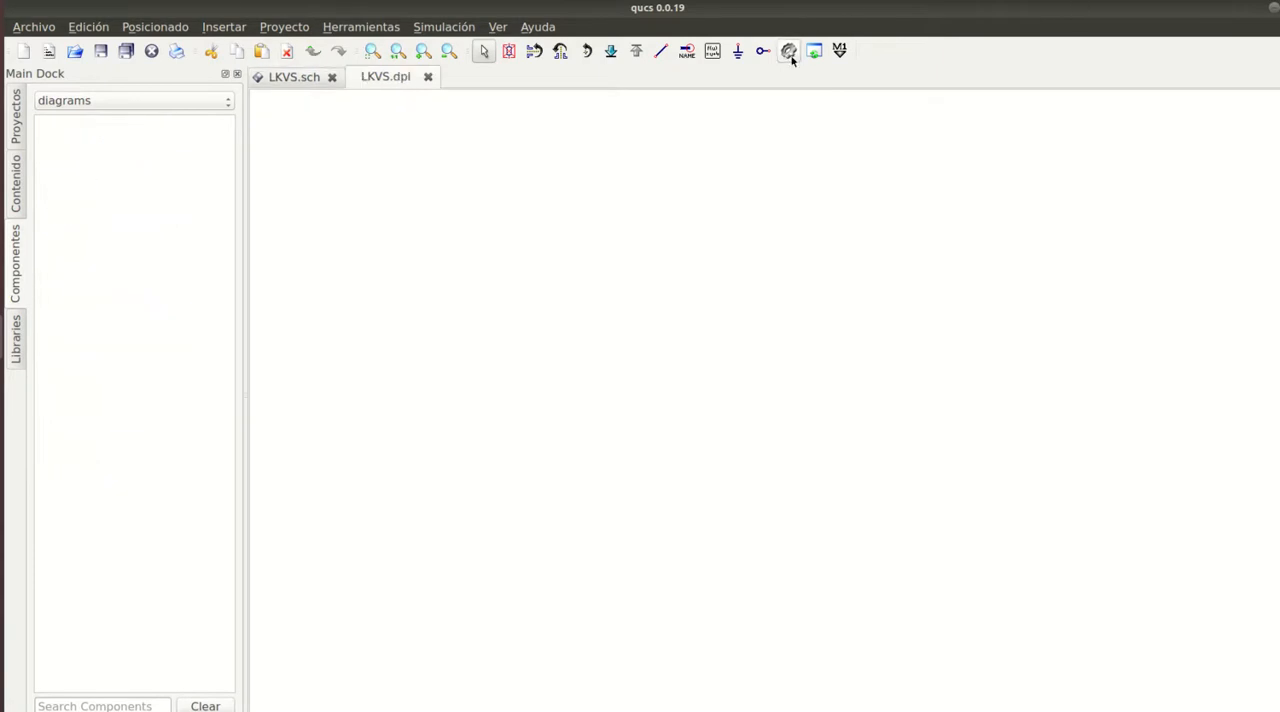
pyautogui.click(427, 77)
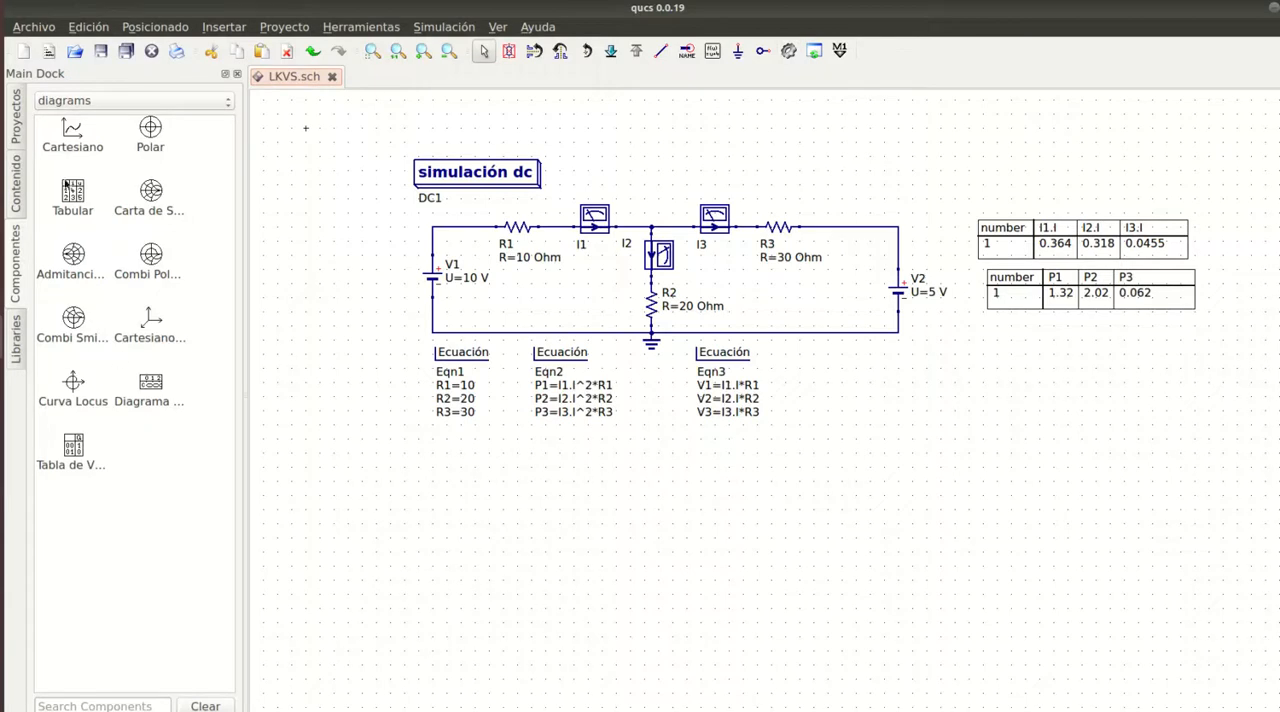
pyautogui.click(68, 195)
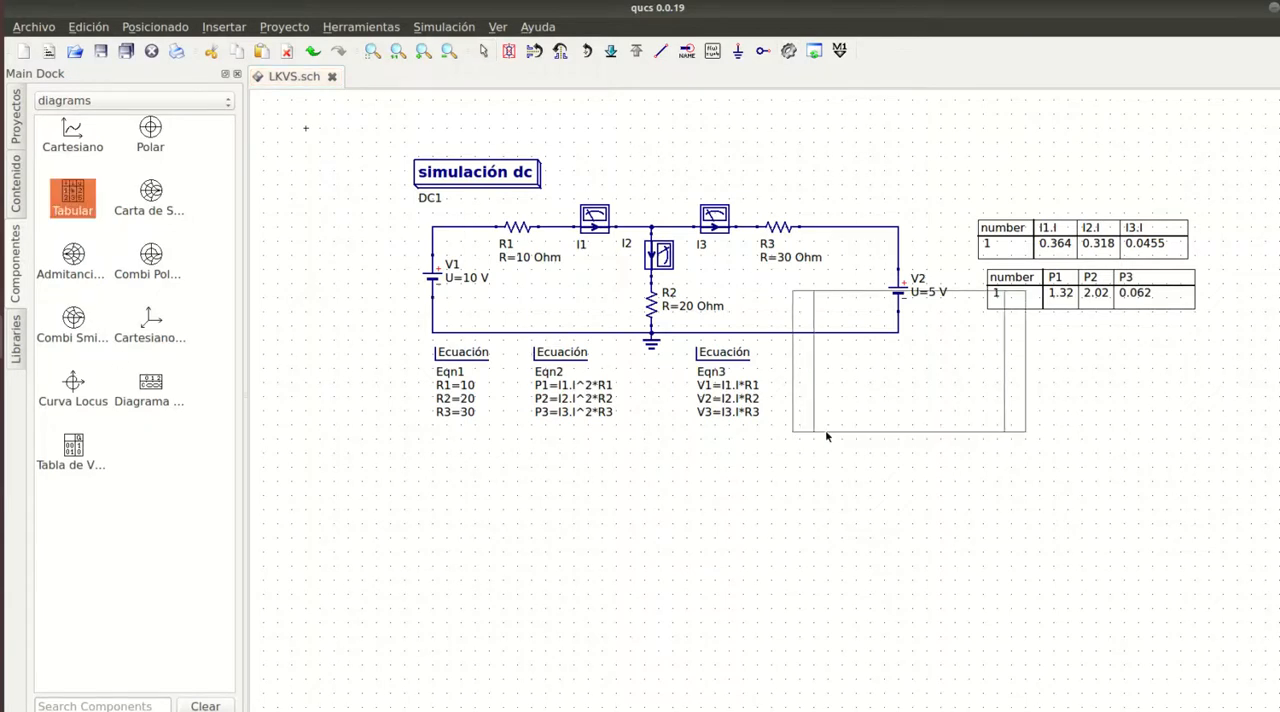
pyautogui.click(992, 464)
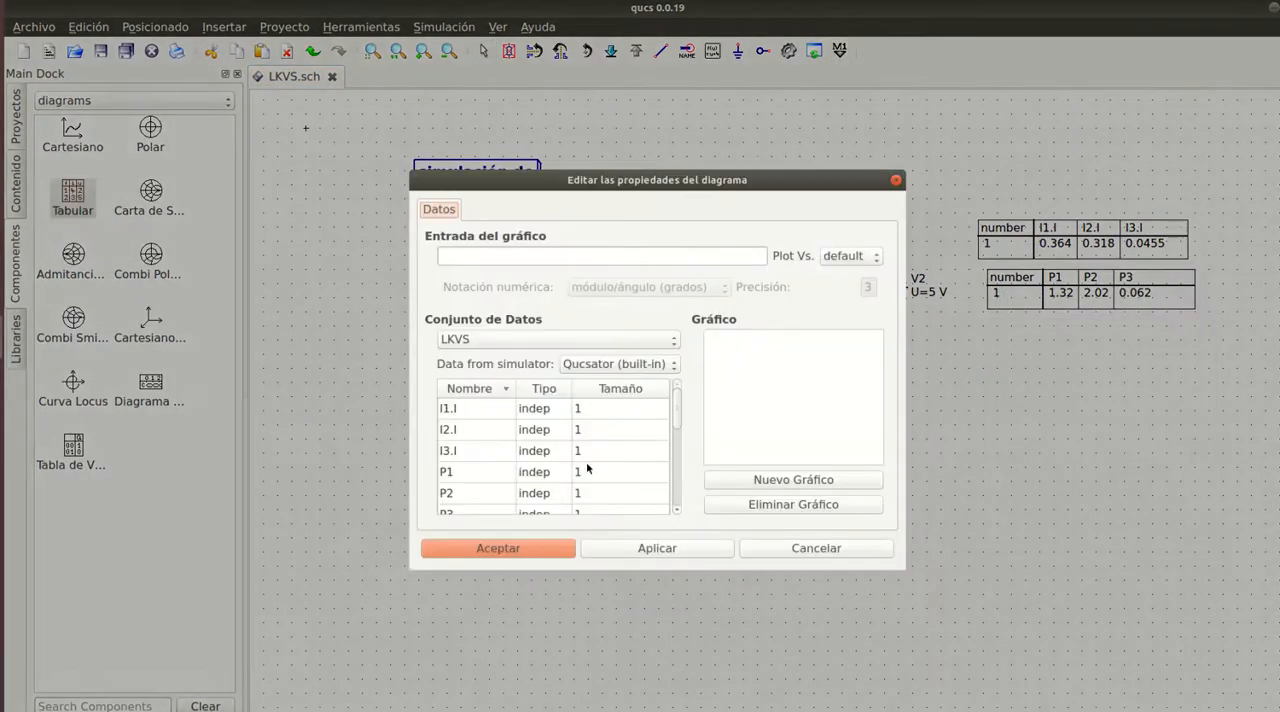
pyautogui.scroll(-3, 538, 454)
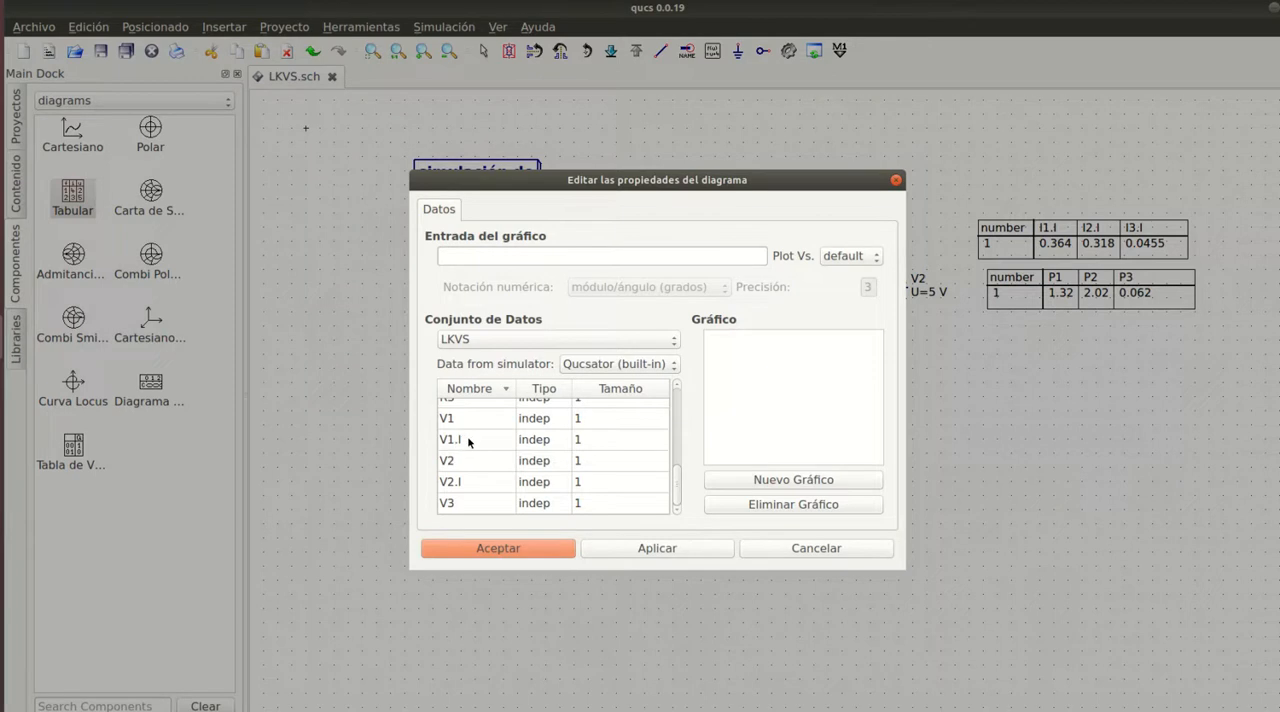
pyautogui.doubleClick(448, 462)
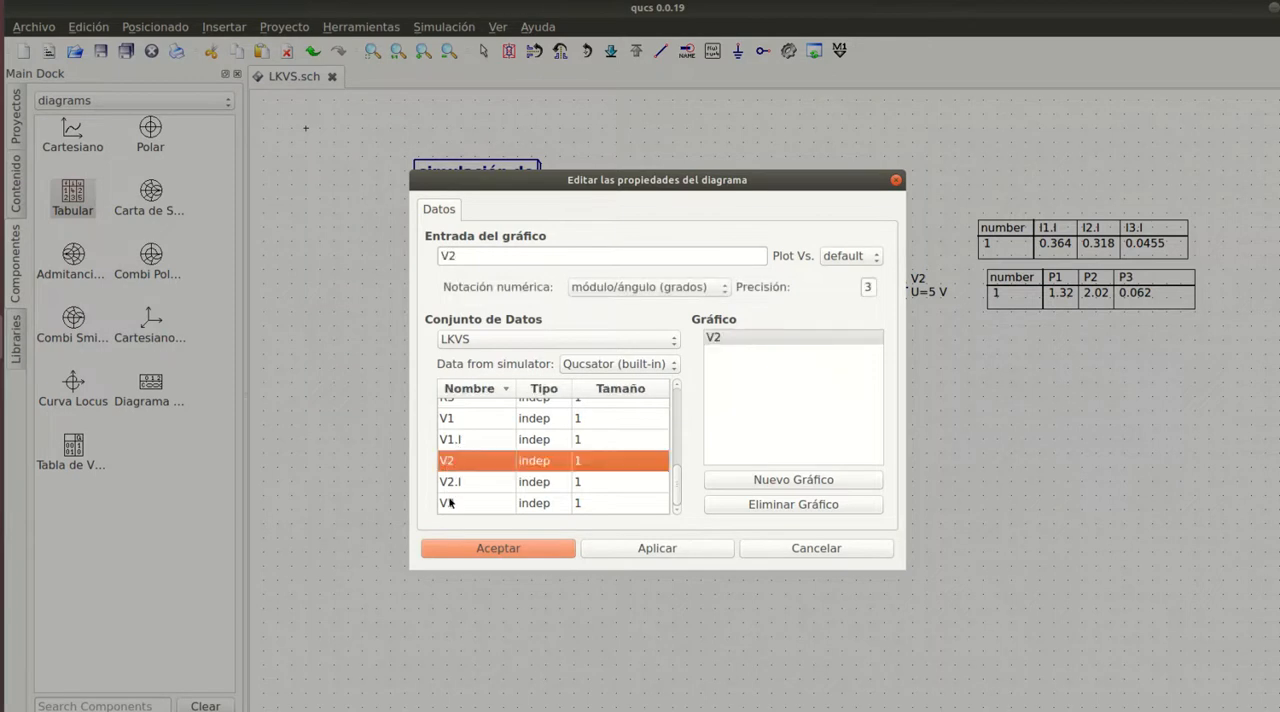
pyautogui.doubleClick(450, 503)
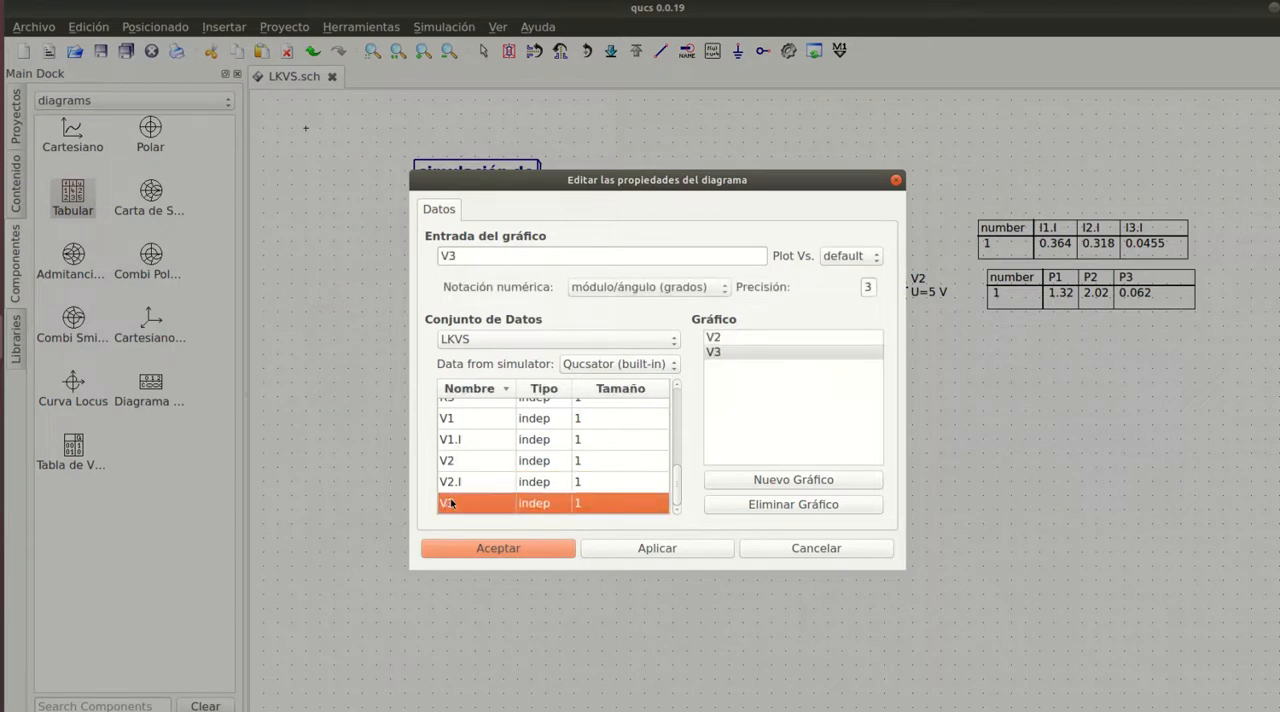
pyautogui.doubleClick(485, 417)
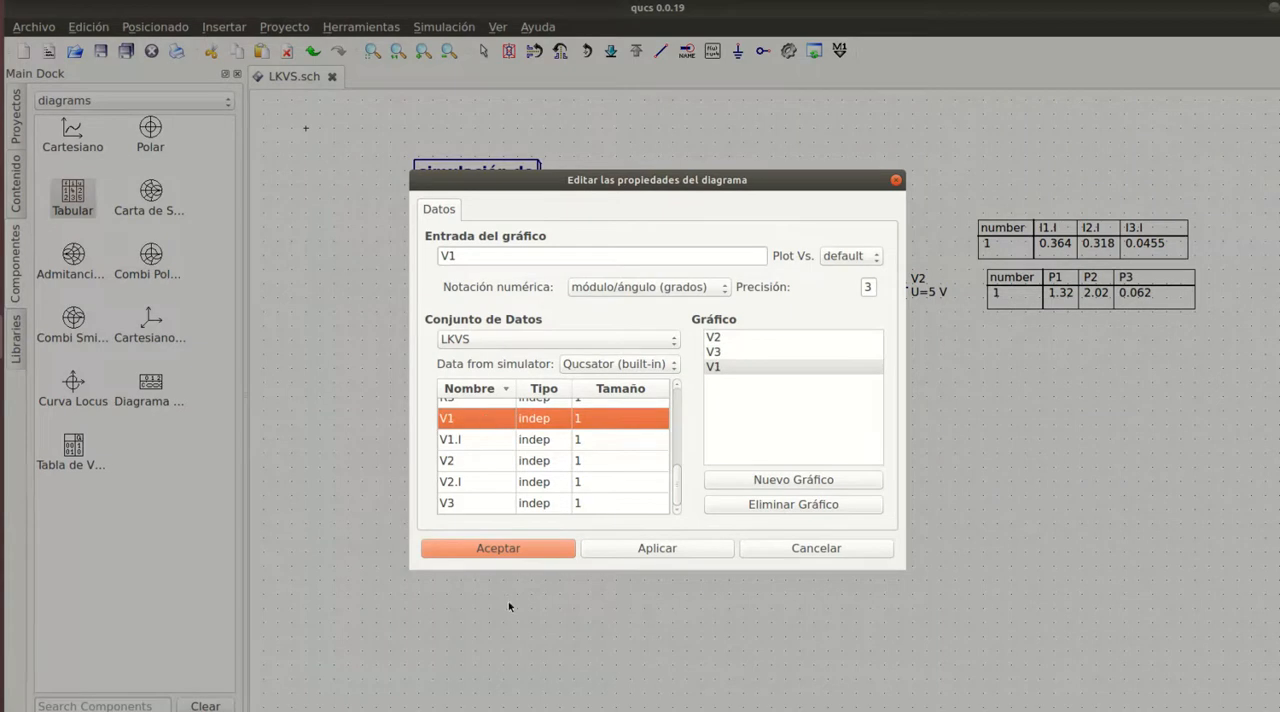
pyautogui.click(773, 506)
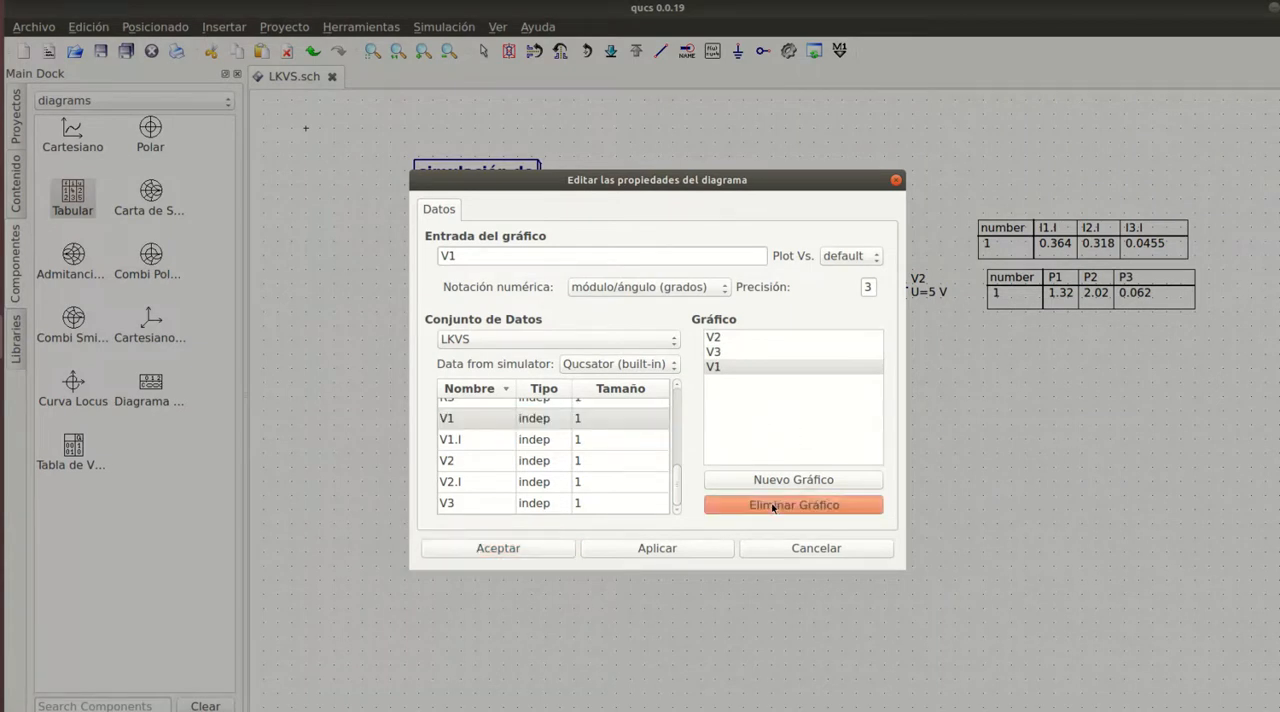
pyautogui.click(773, 508)
pyautogui.click(773, 508)
# - Add V1, V2 and V3 in that order to the new table and accept its properties
pyautogui.scroll(1, 455, 471)
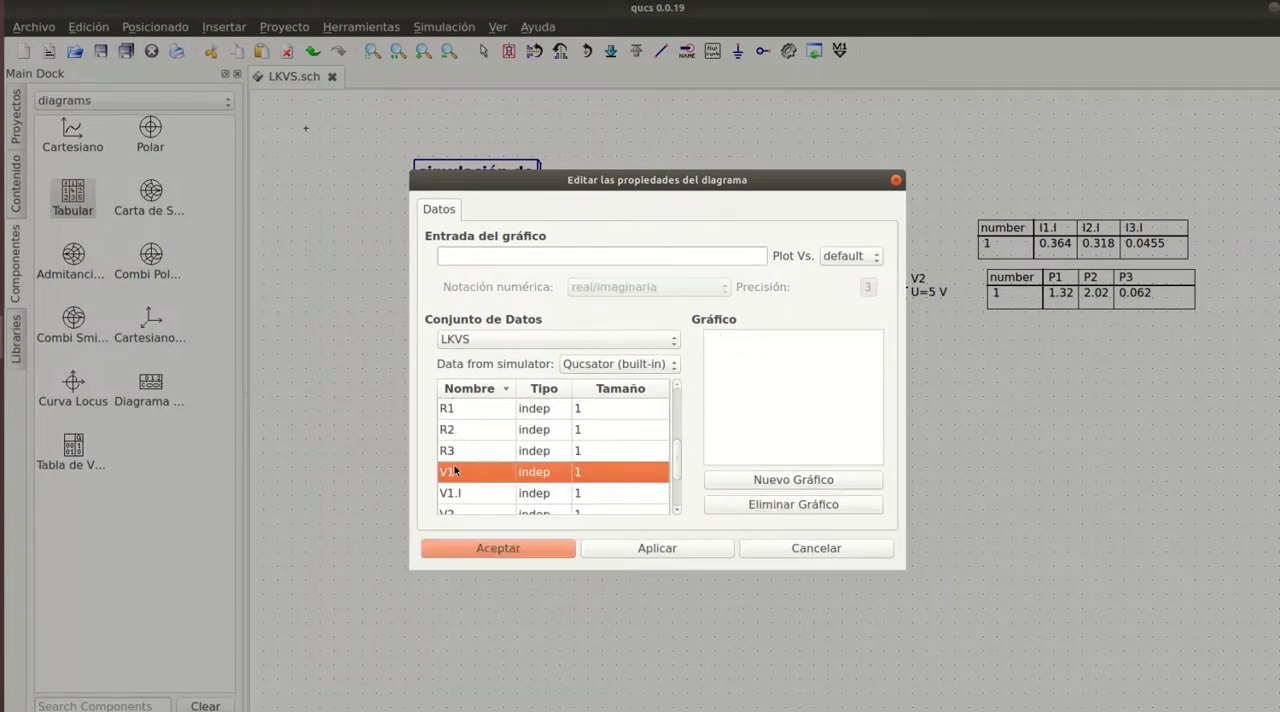
pyautogui.scroll(-1, 455, 471)
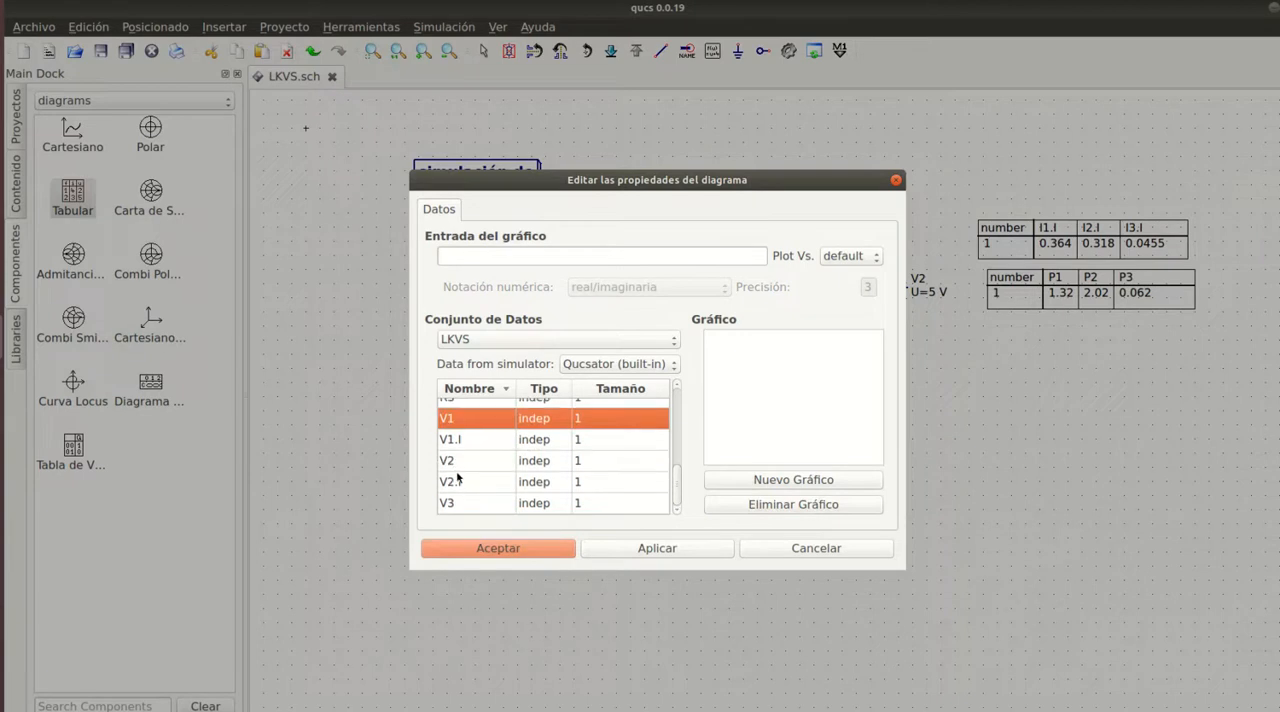
pyautogui.scroll(1, 457, 474)
pyautogui.scroll(1, 456, 473)
pyautogui.scroll(-2, 456, 473)
pyautogui.doubleClick(472, 420)
pyautogui.doubleClick(465, 460)
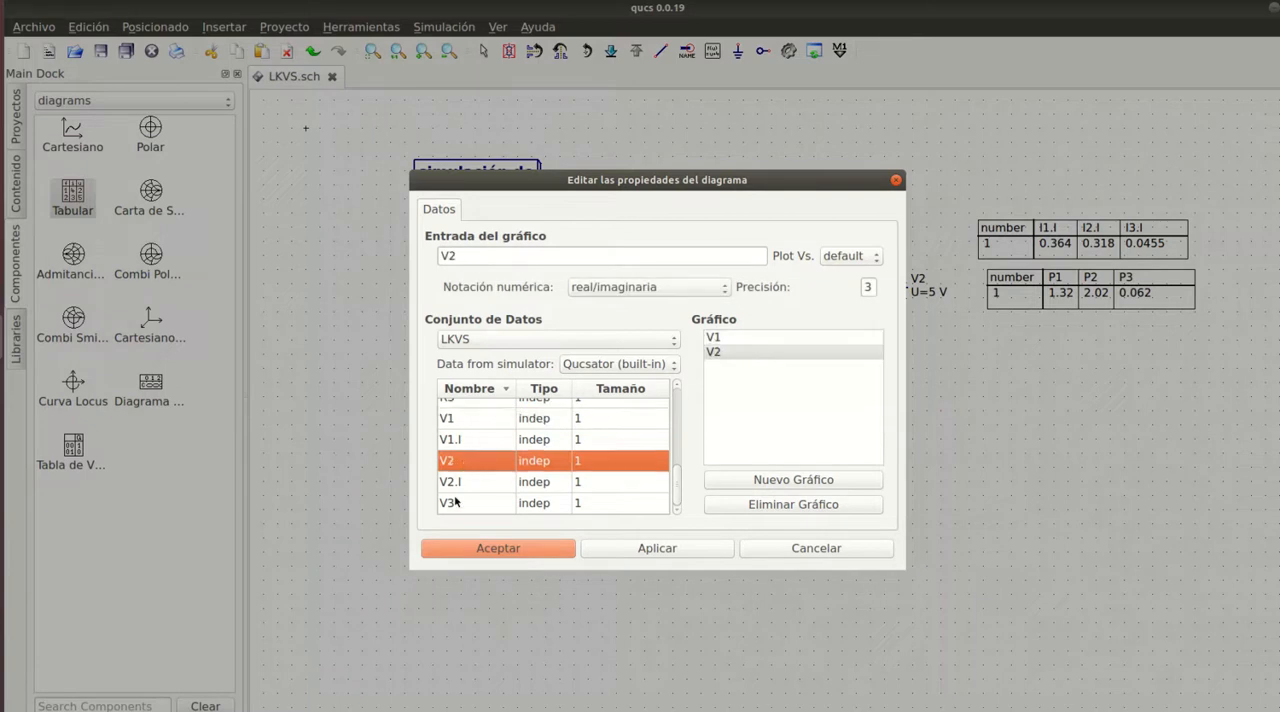
pyautogui.doubleClick(456, 502)
pyautogui.click(698, 549)
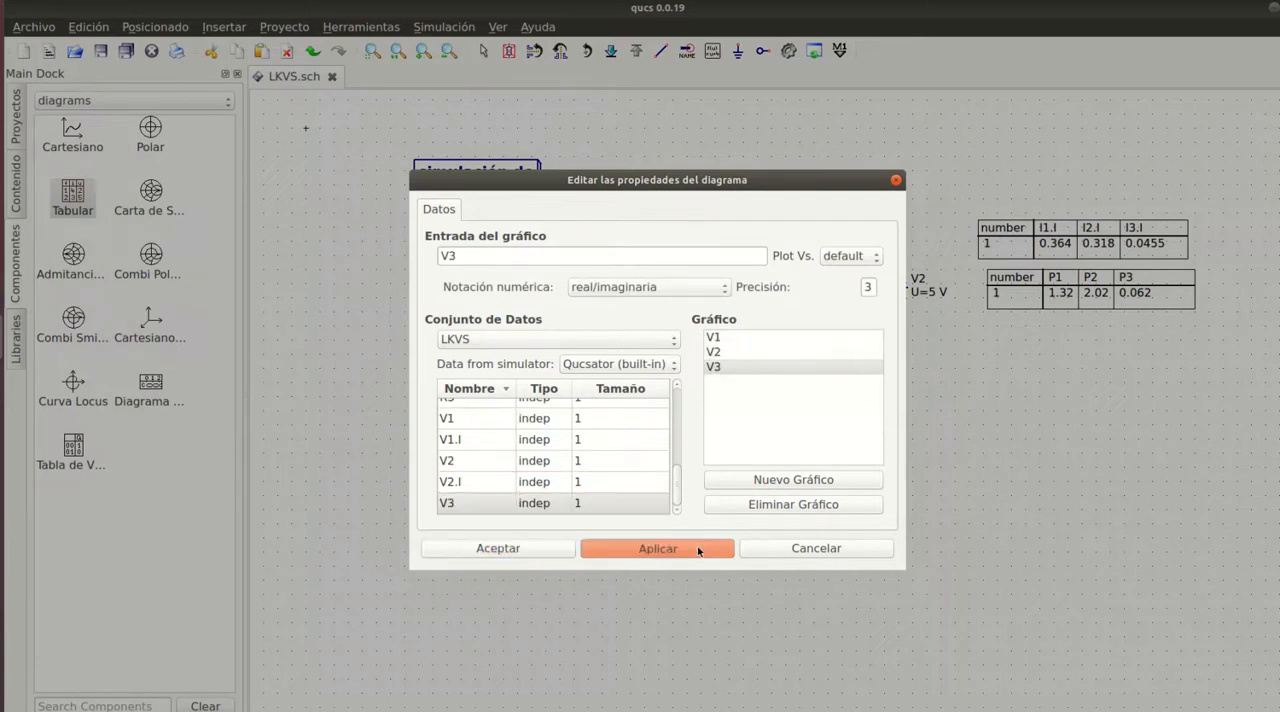
pyautogui.click(514, 548)
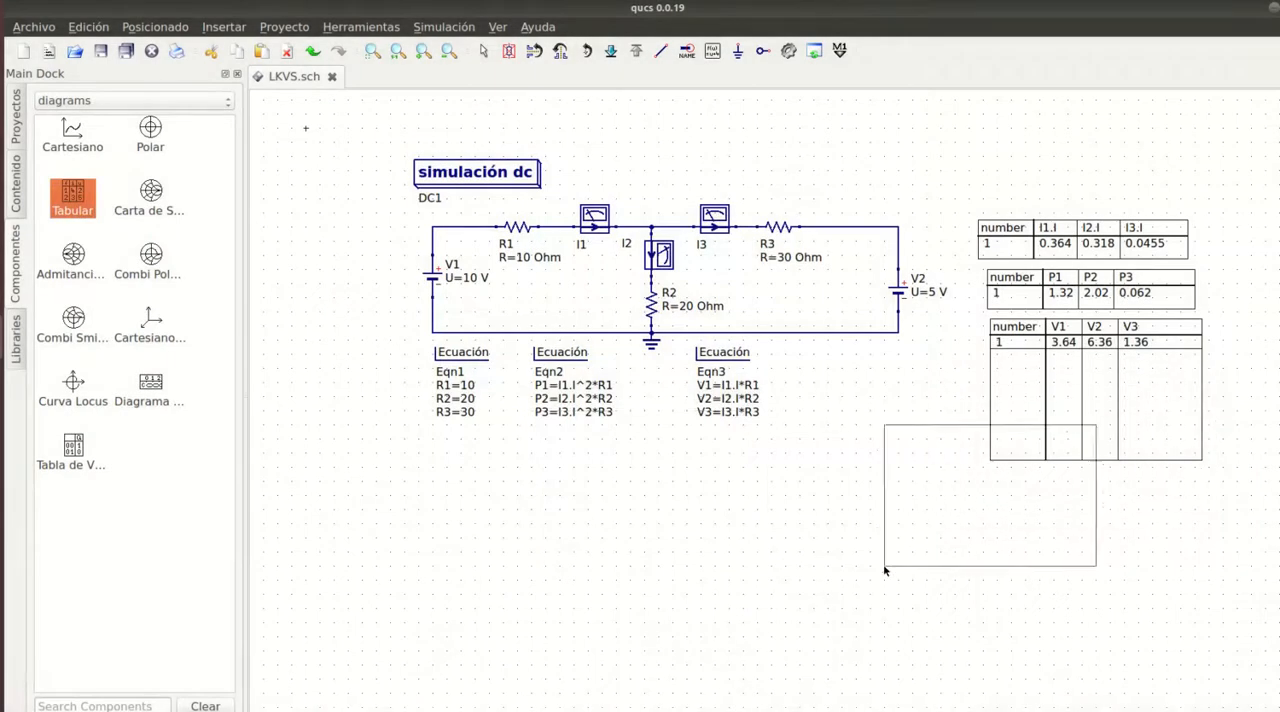
pyautogui.press('Escape')
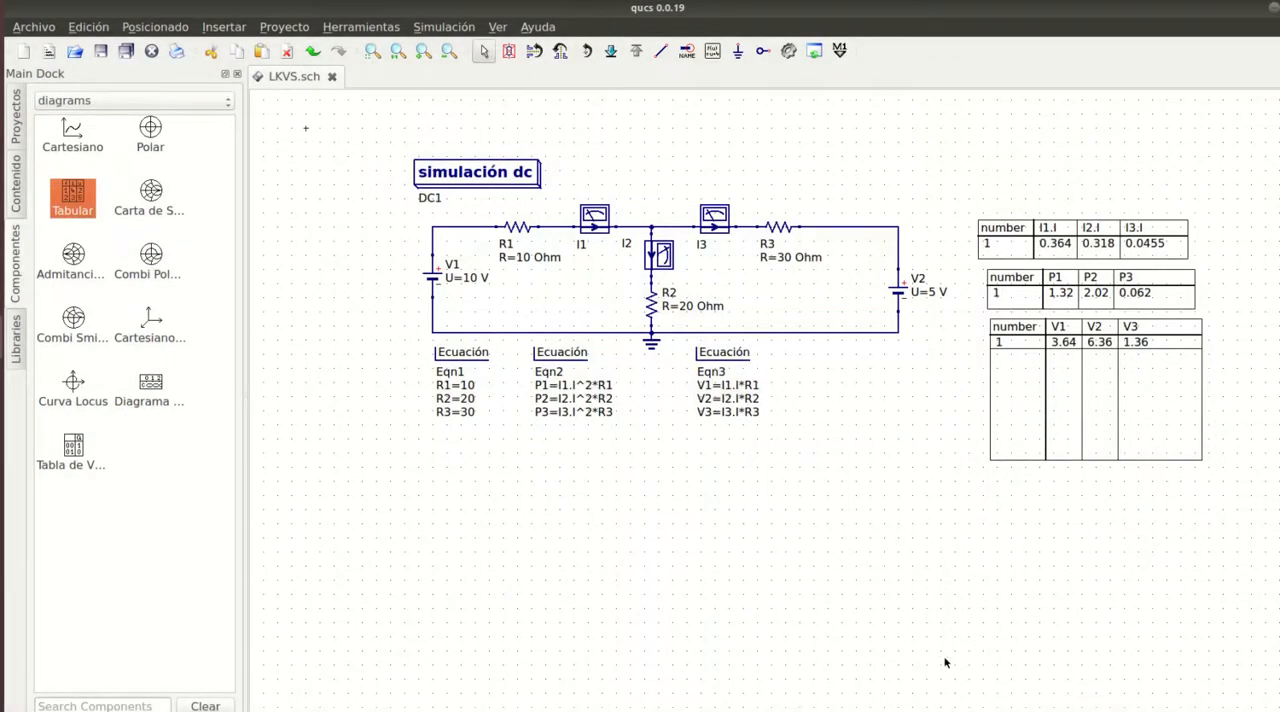